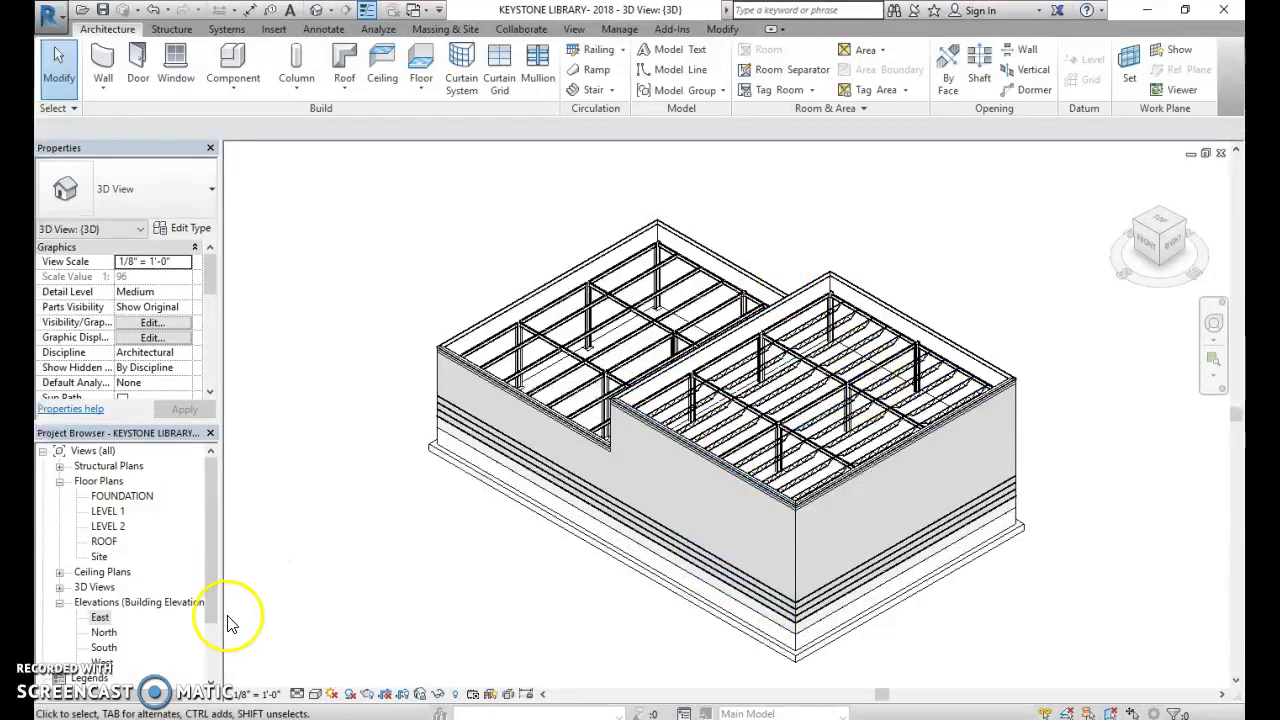
Open the LEVEL 1 floor plan, then zoom in and pan to center the Keystone Library building.
double_click(108, 511)
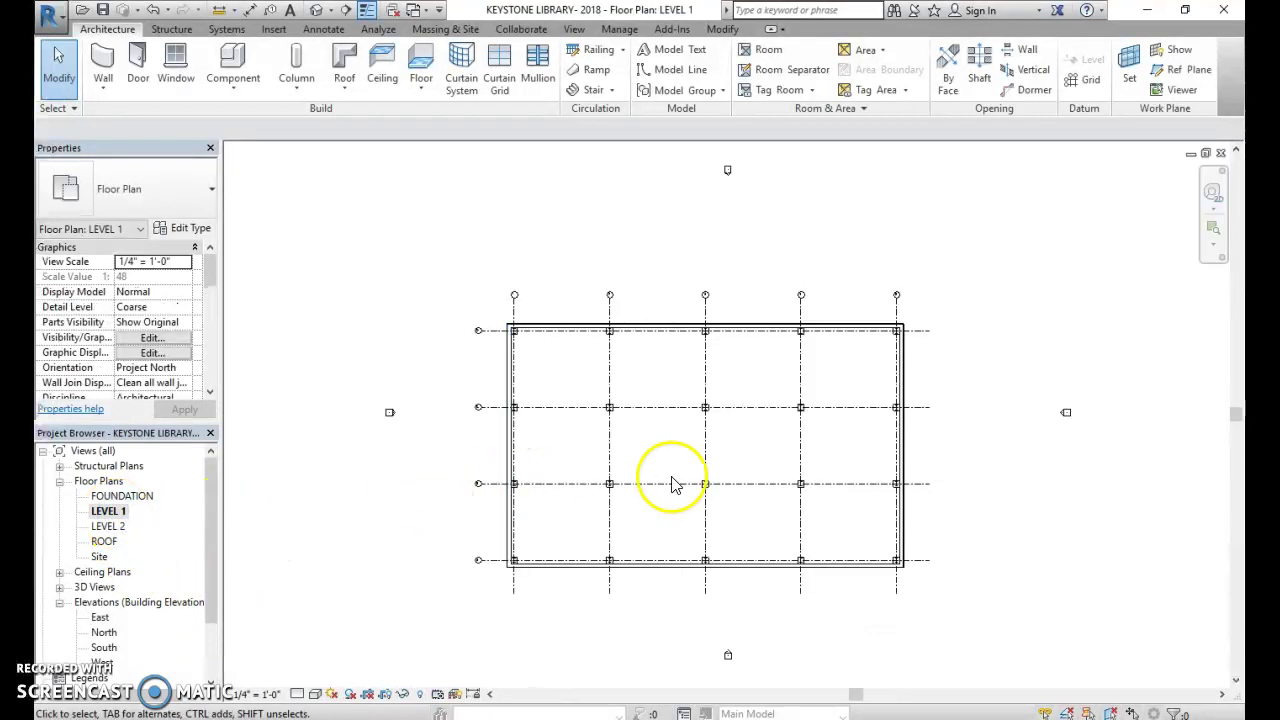
scroll(671, 486, "up", 3)
scroll(757, 588, "up", 1)
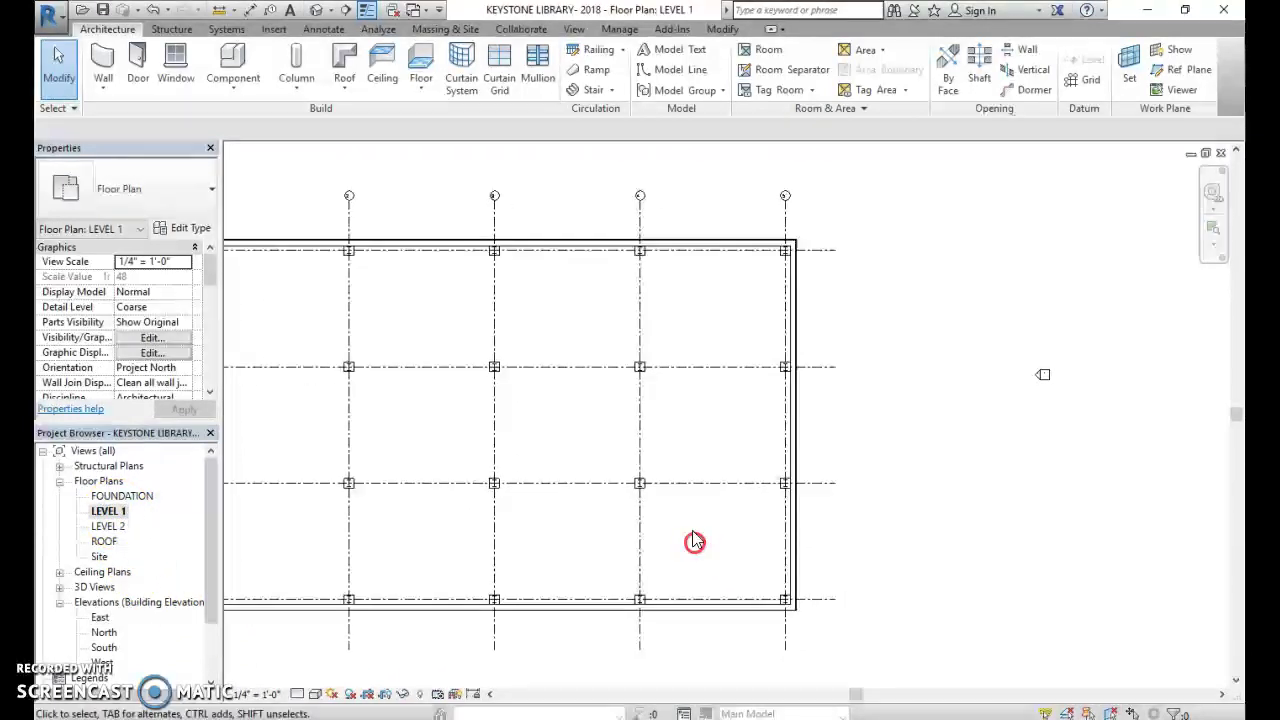
middle_click_drag(503, 363, 571, 303)
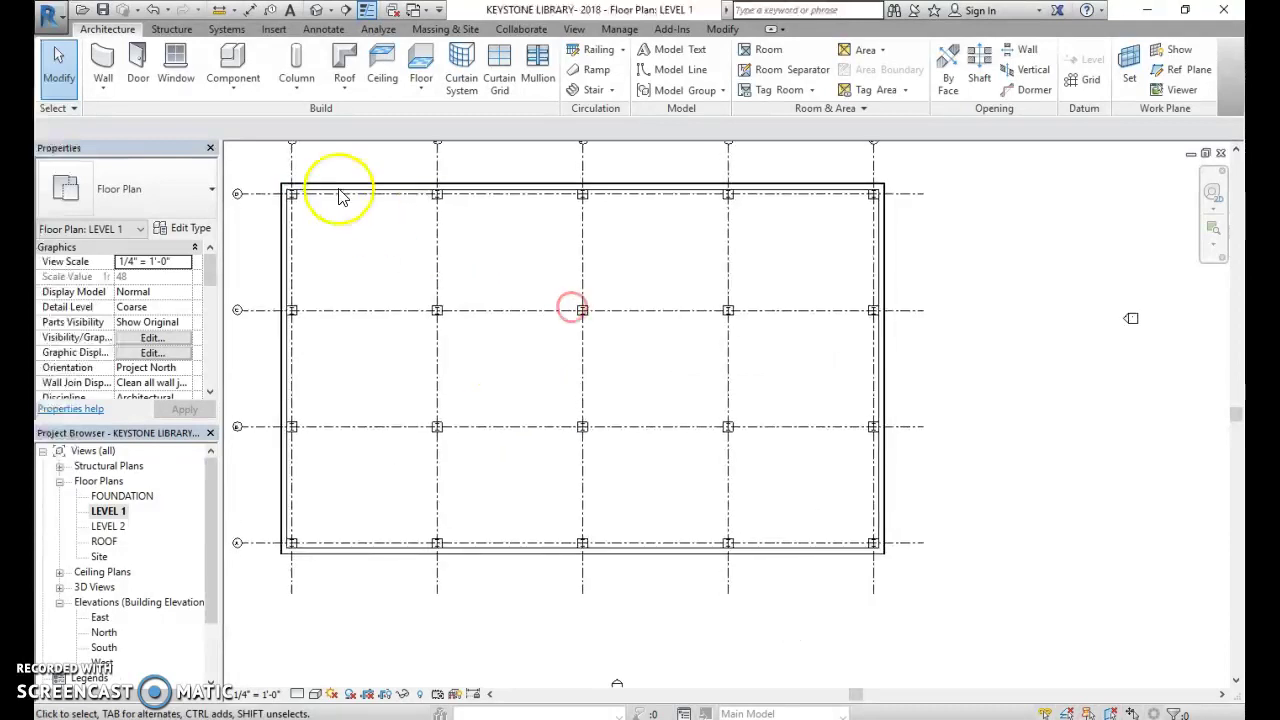
Start a Level 1 stair, discard a stray run, and set Actual Run Width to 4' 0".
left_click(586, 89)
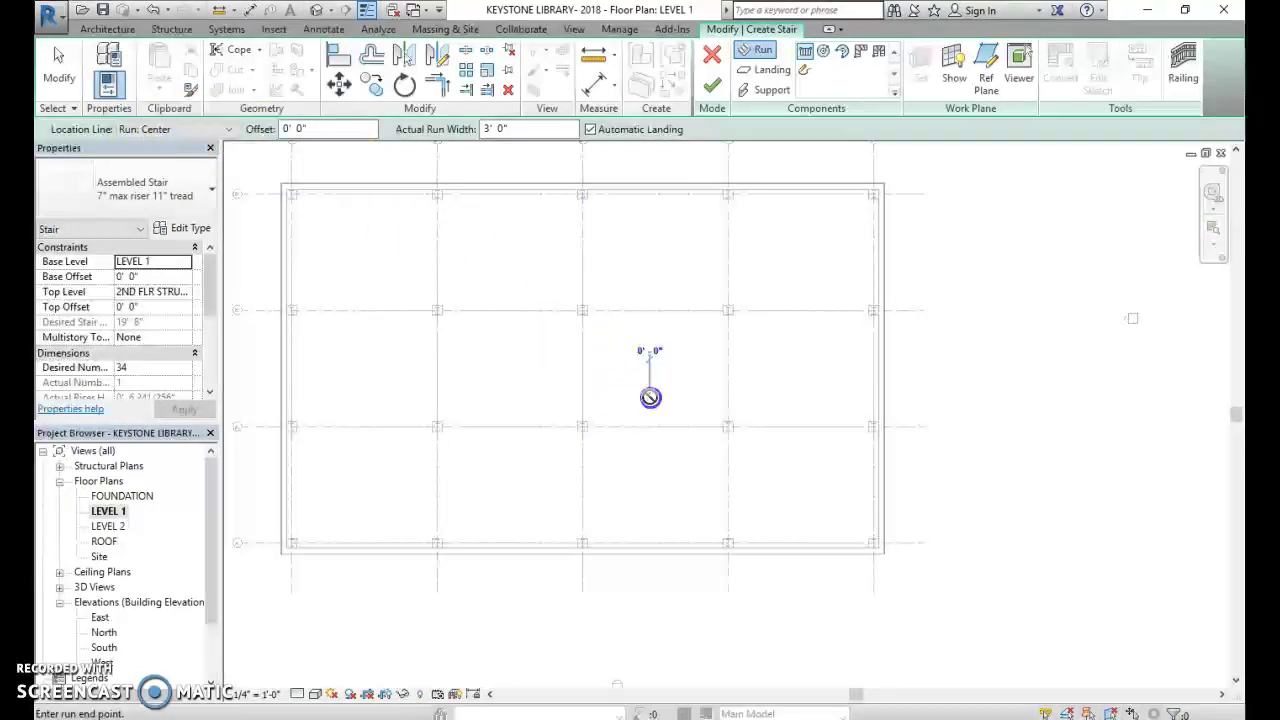
left_click(650, 396)
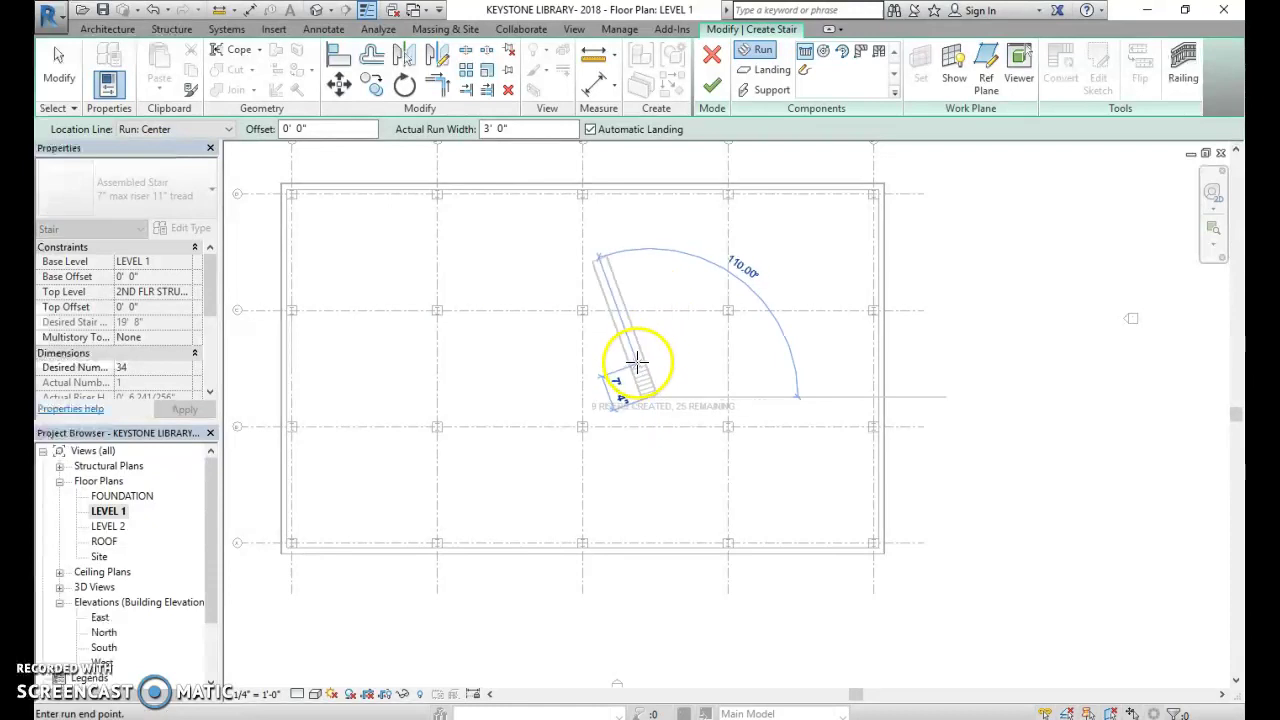
key("Escape")
scroll(650, 385, "up", 2)
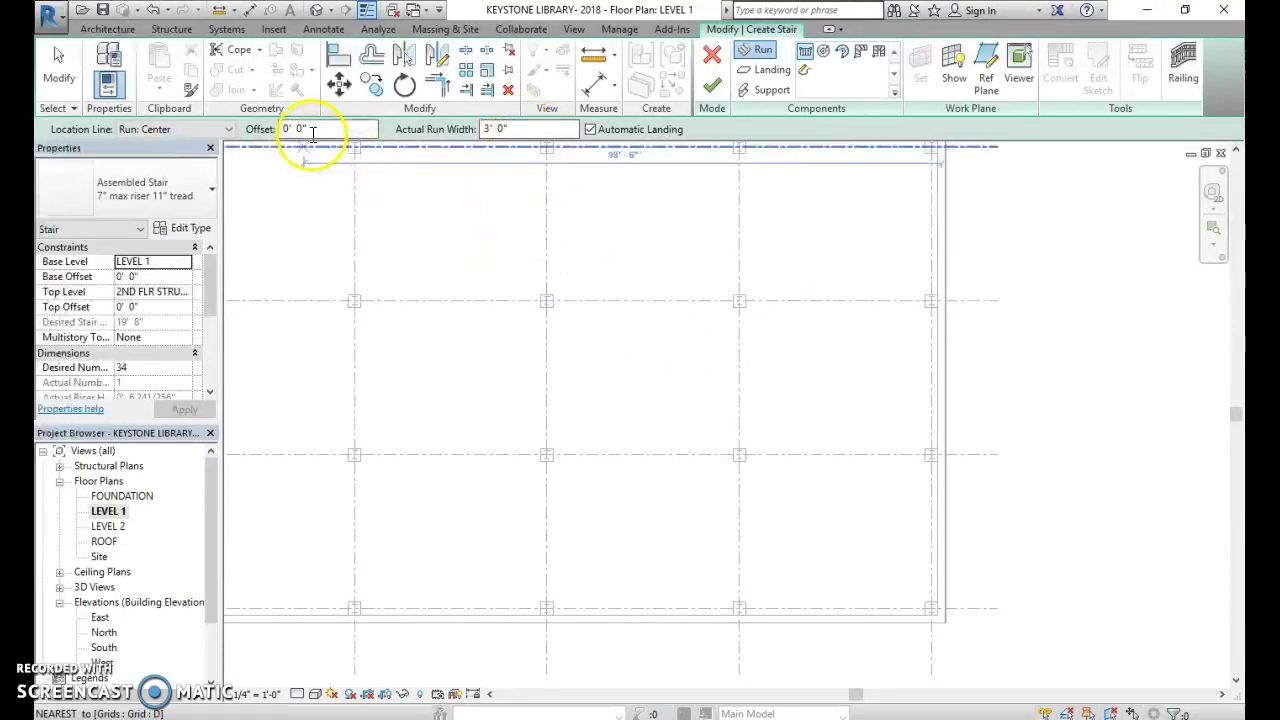
left_click(513, 131)
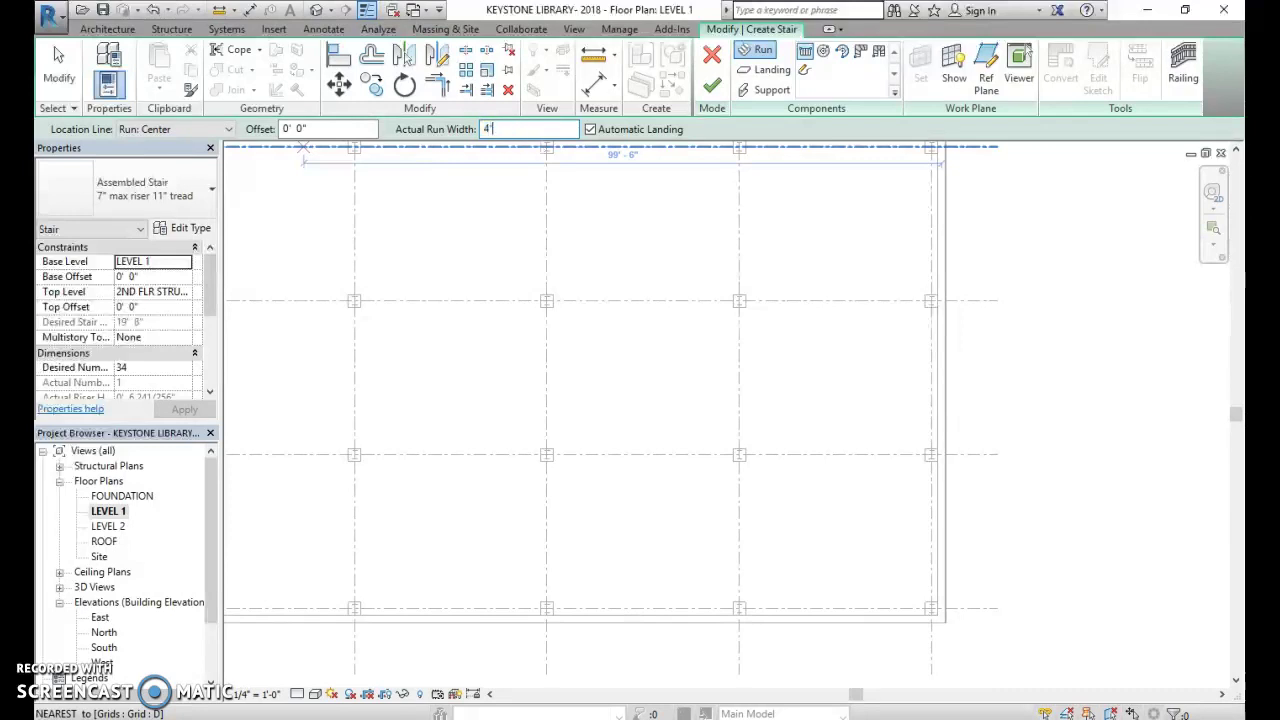
key("Return")
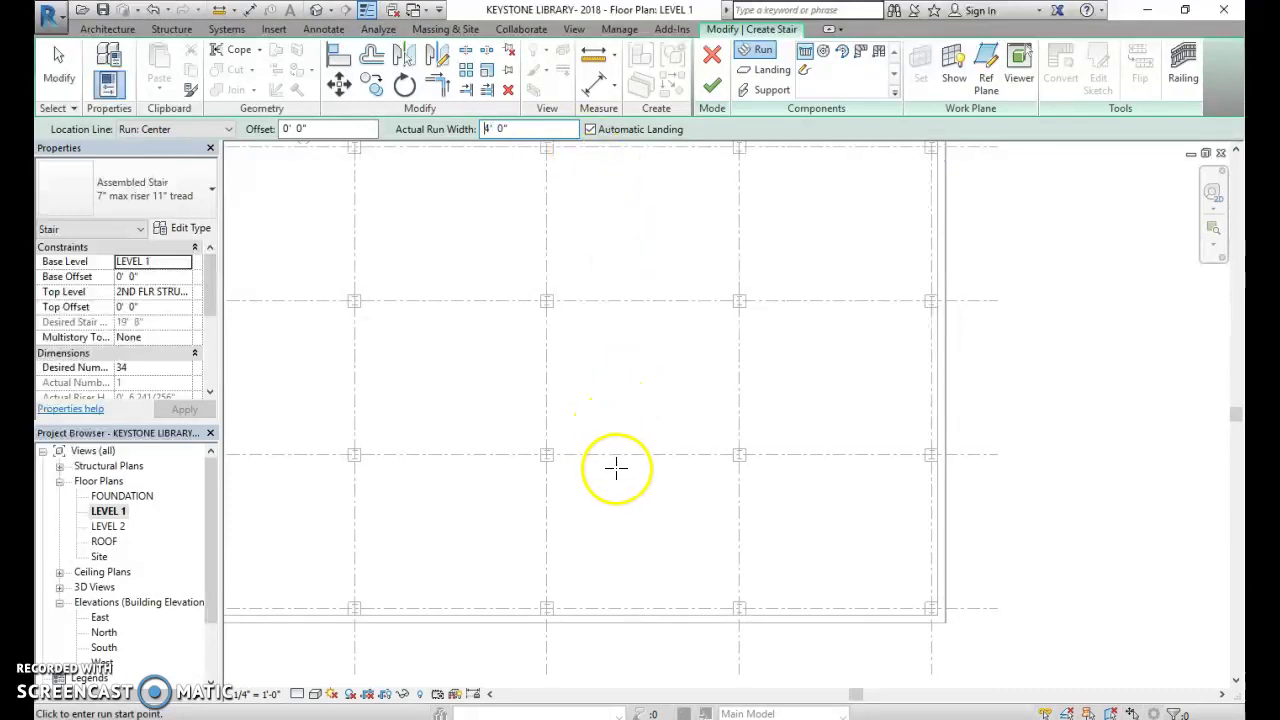
left_click(611, 430)
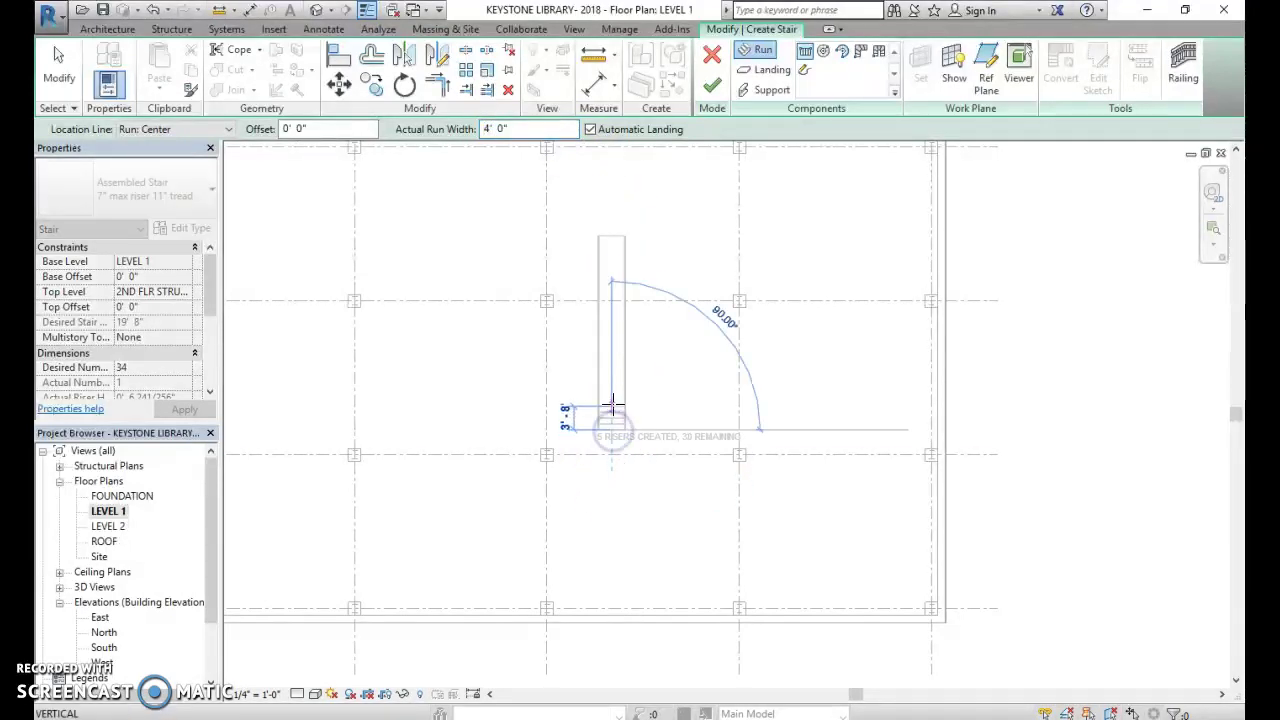
scroll(613, 401, "up", 2)
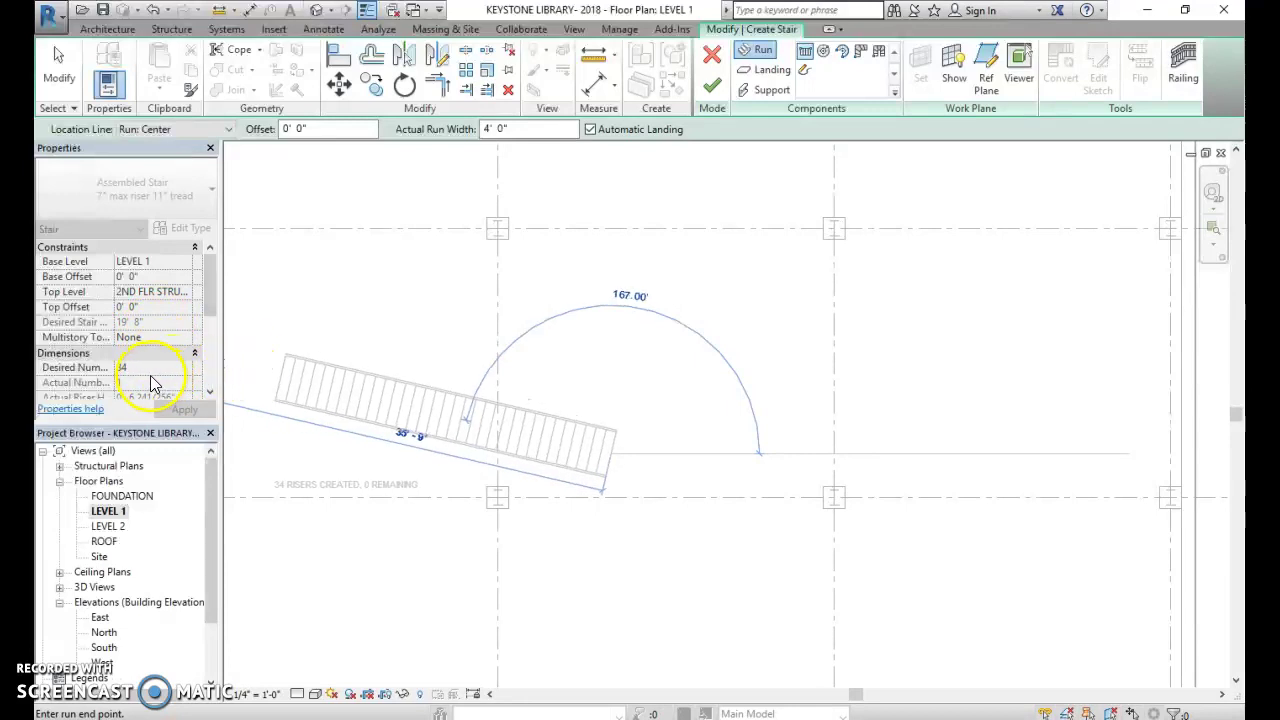
Cancel the pending run and set the stair's Top Level to LEVEL 2.
key("Escape")
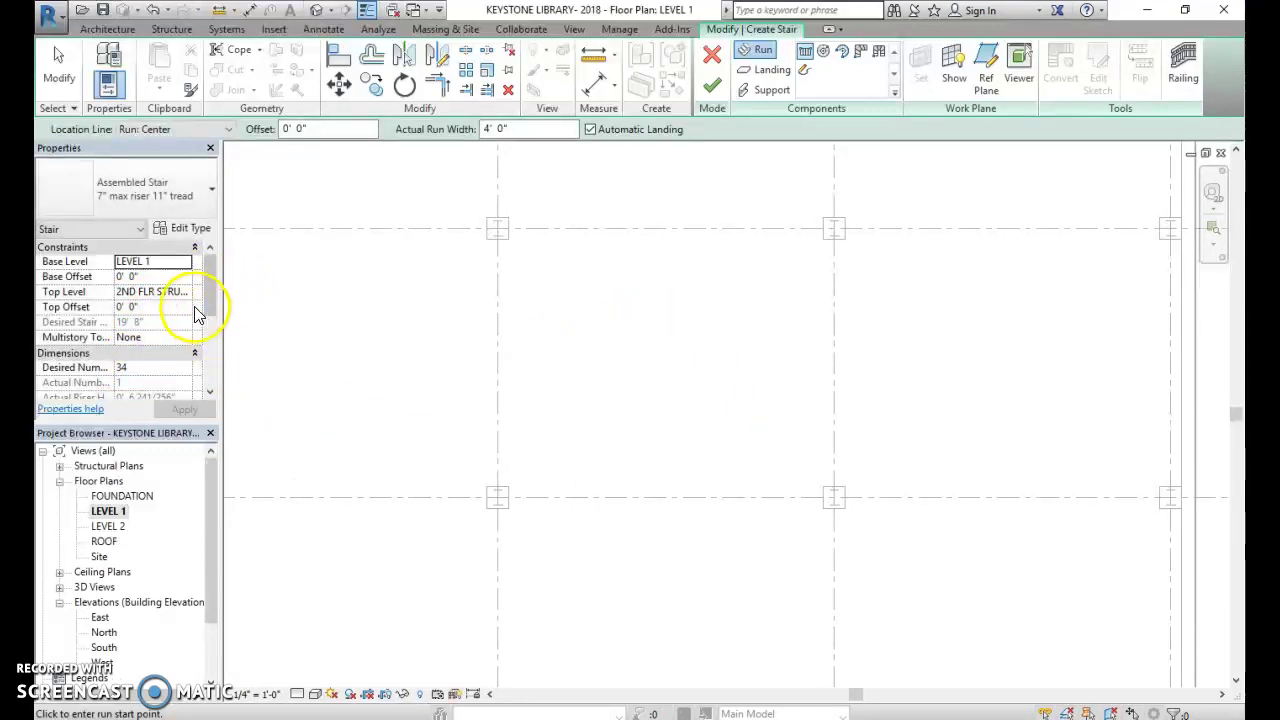
left_click(188, 292)
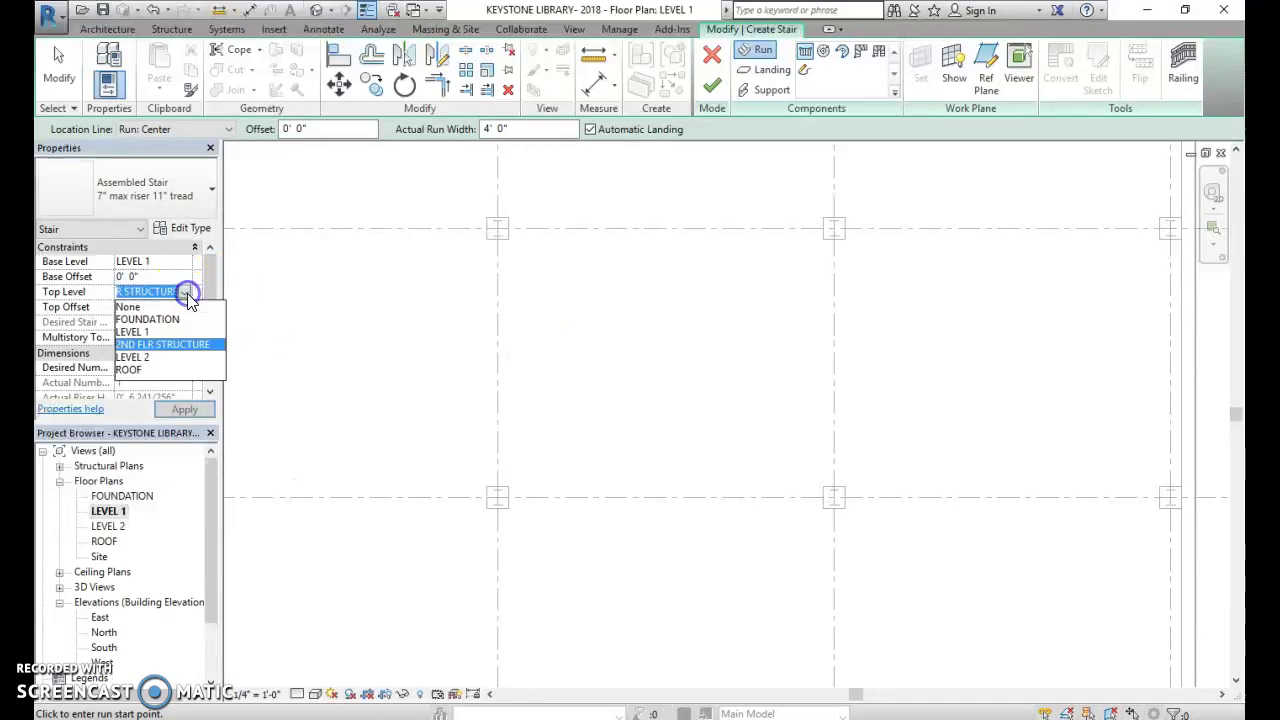
left_click(145, 356)
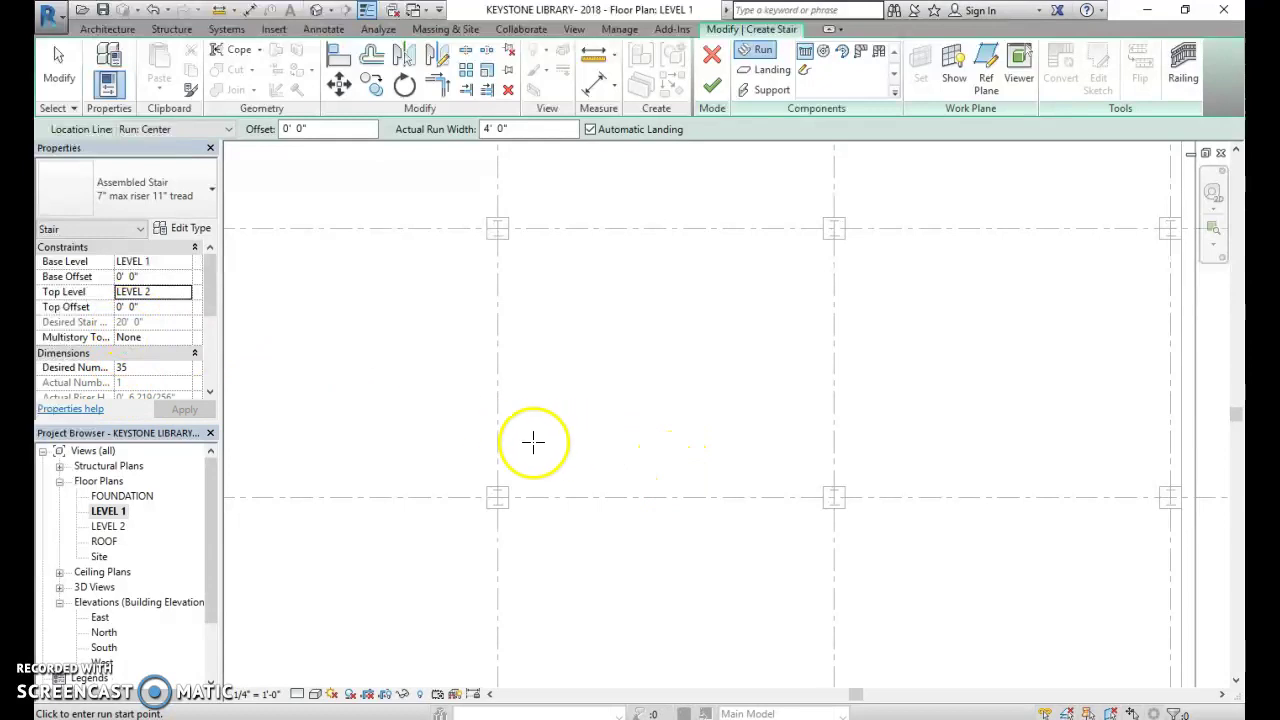
Draw a straight 35-riser run upward across the plan from near its centre.
left_click(648, 465)
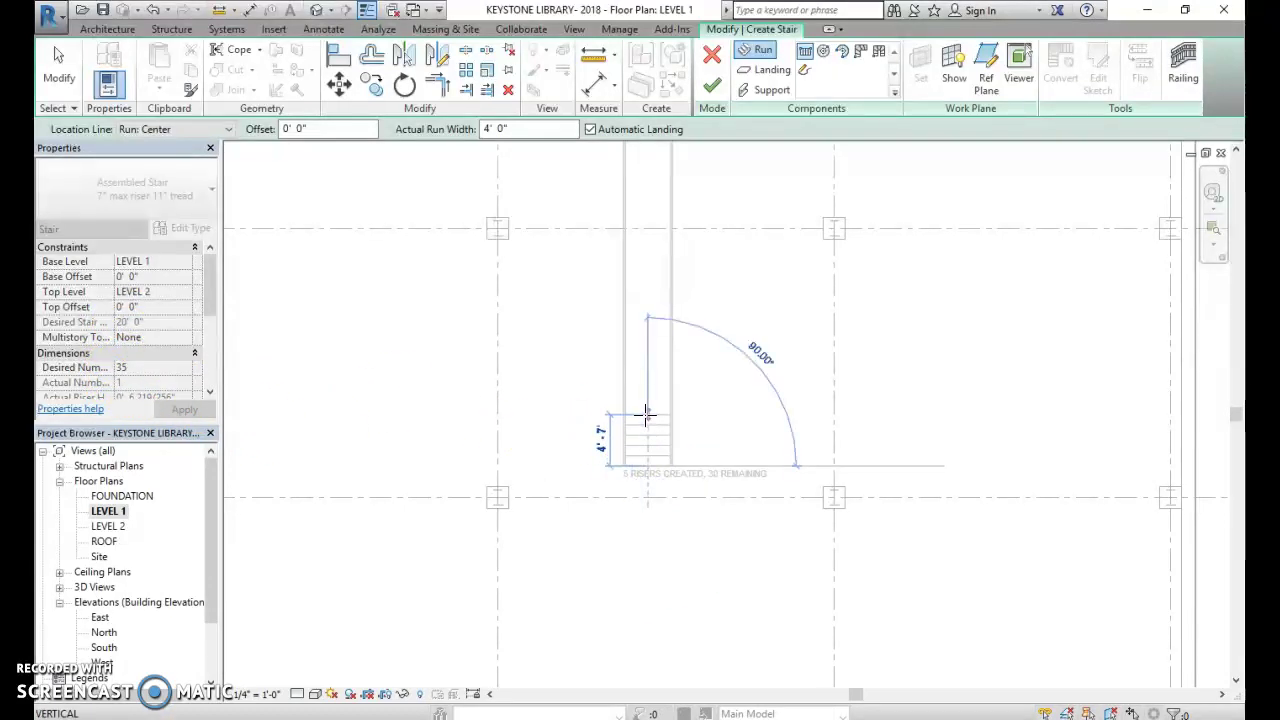
middle_click_drag(652, 349, 640, 405)
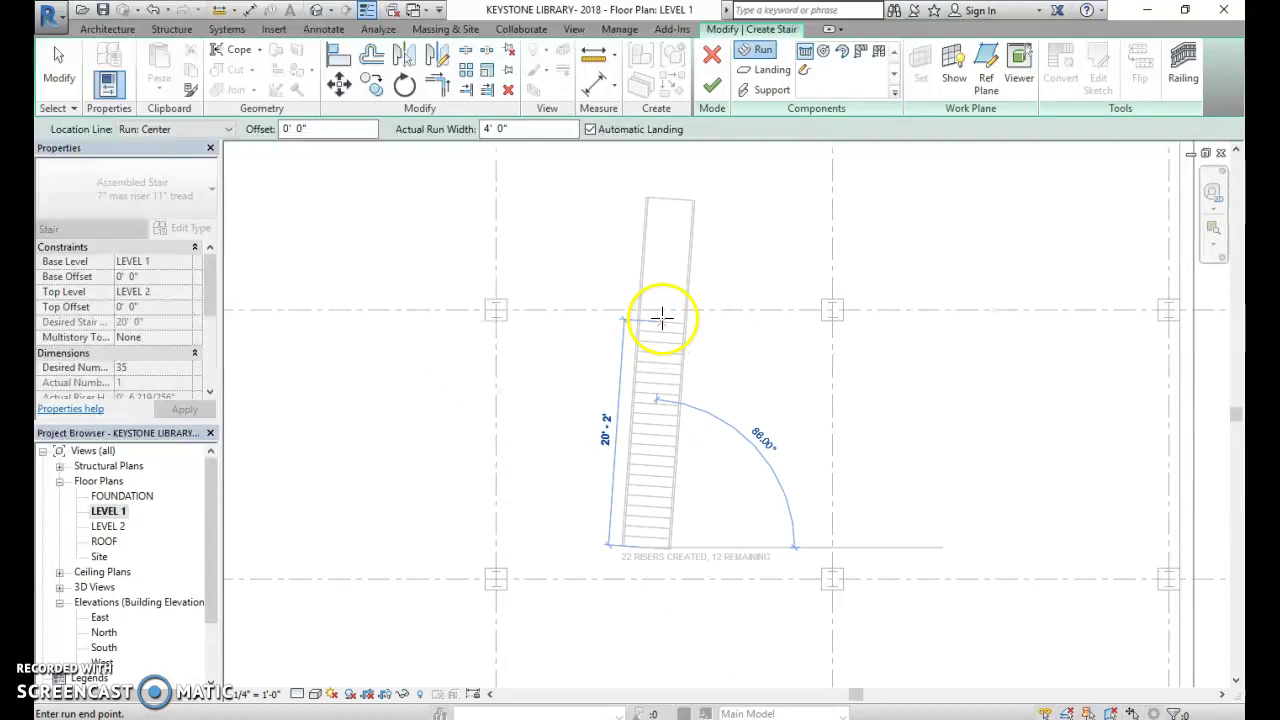
left_click(648, 173)
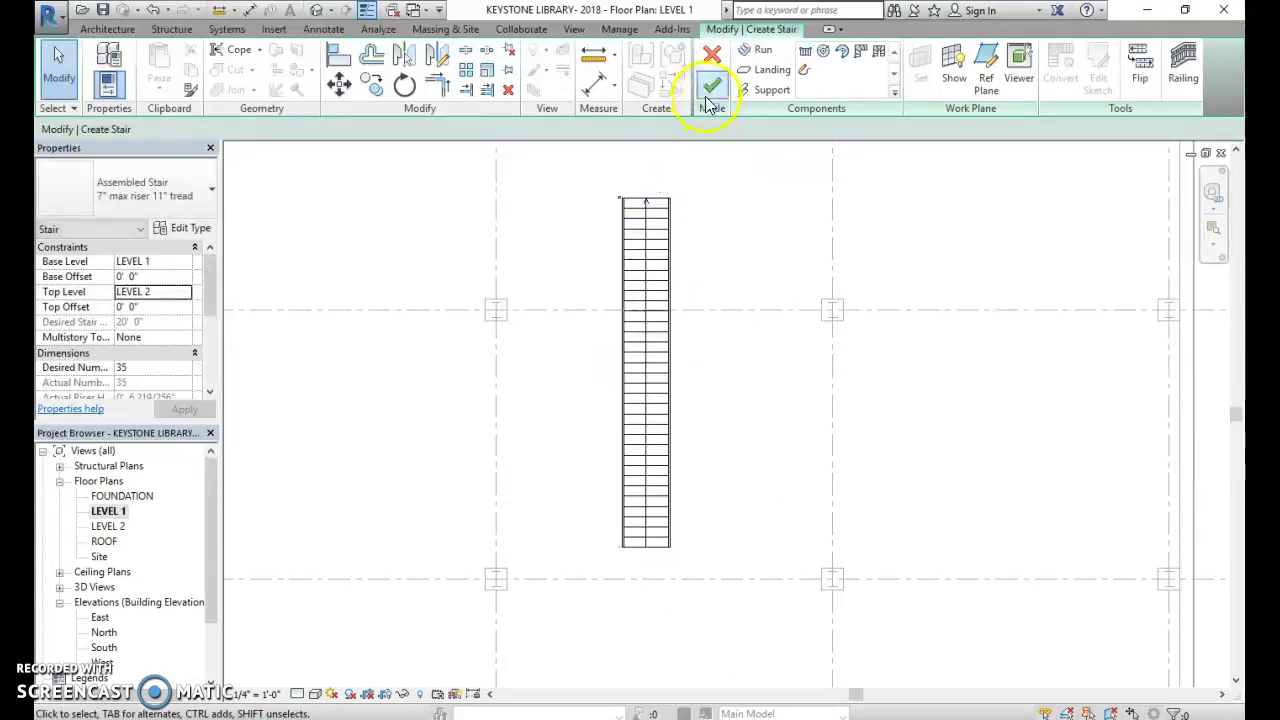
scroll(625, 202, "up", 5)
scroll(620, 198, "down", 2)
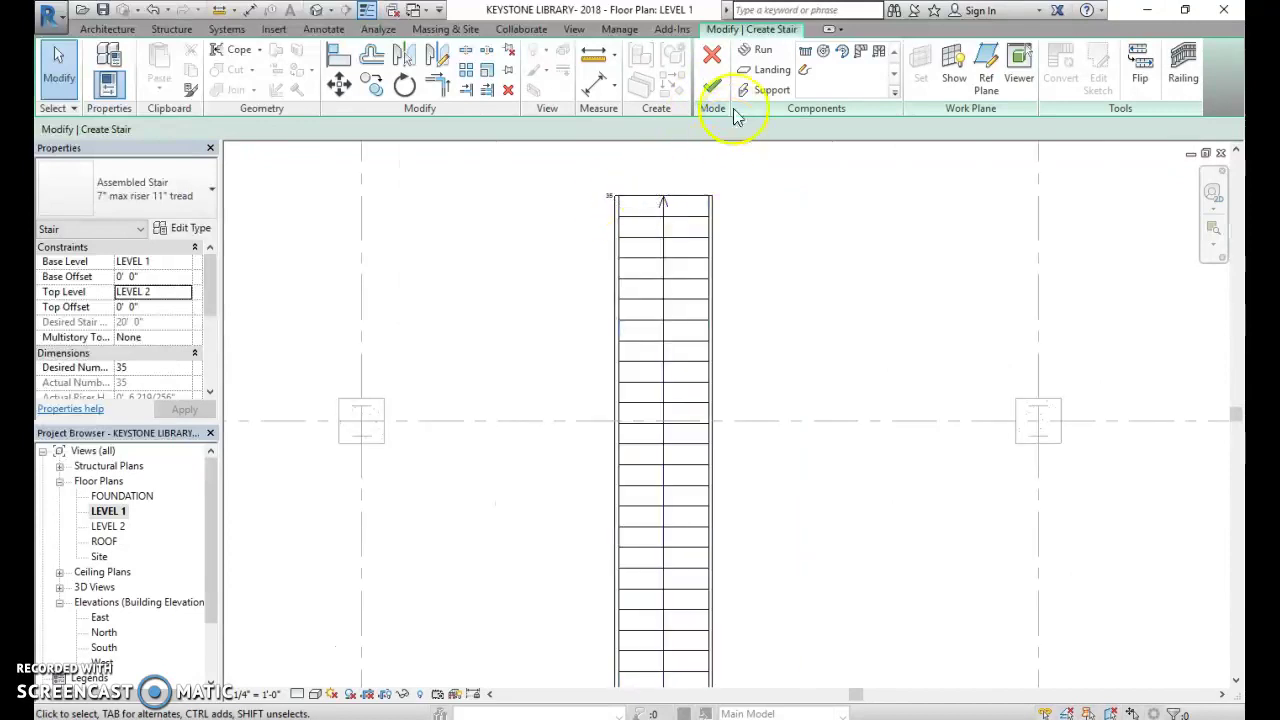
Finish the stair and place a perspective camera right of it, aimed at the stair.
left_click(720, 87)
scroll(789, 249, "down", 6)
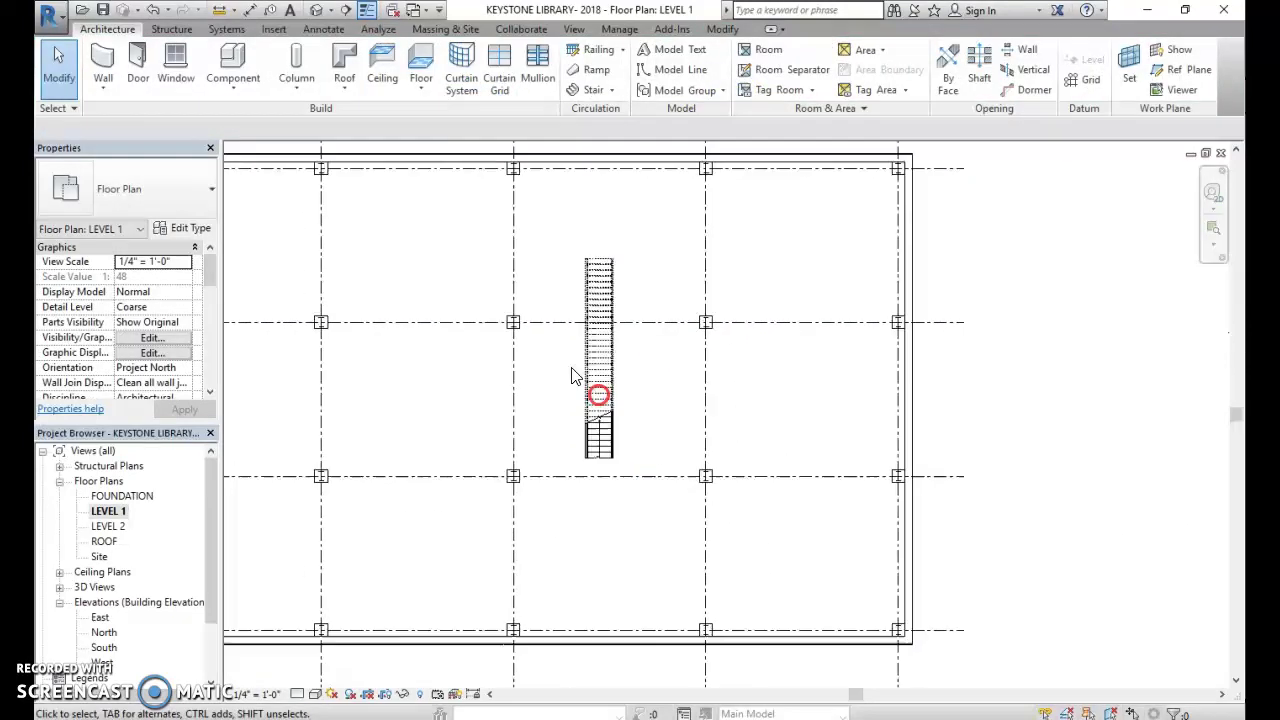
left_click(330, 10)
left_click(335, 48)
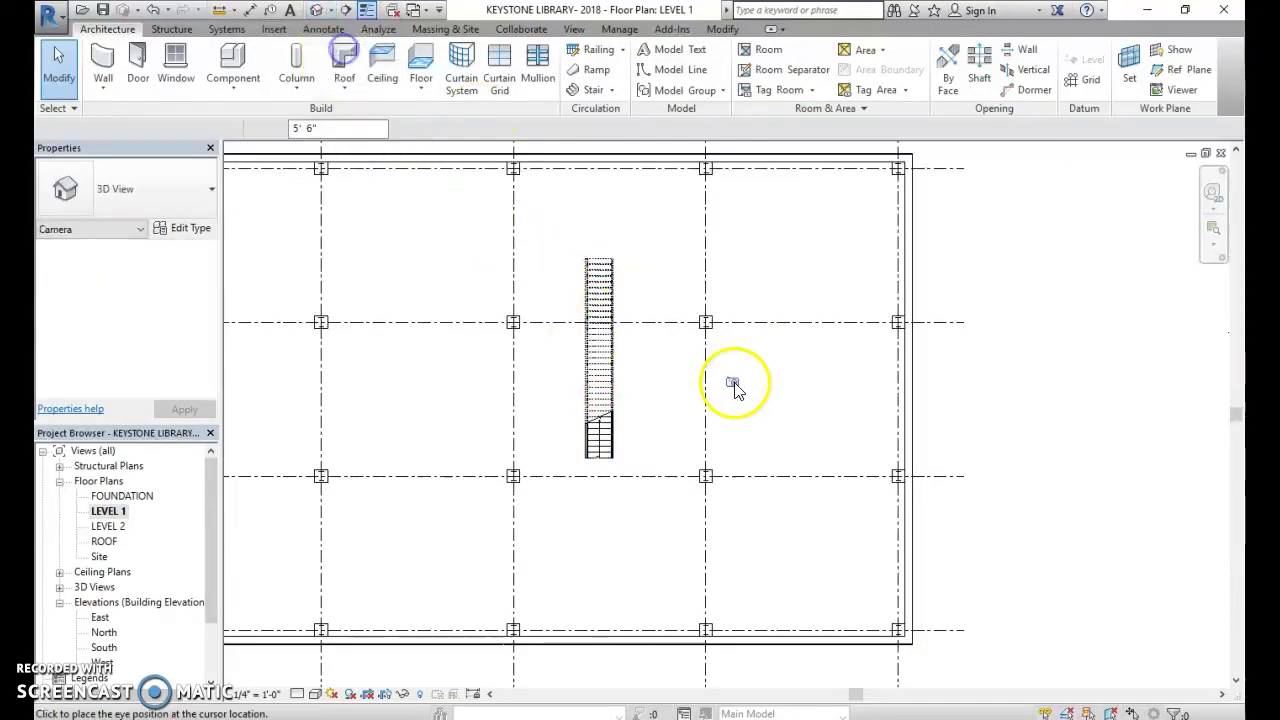
left_click(821, 377)
left_click(538, 364)
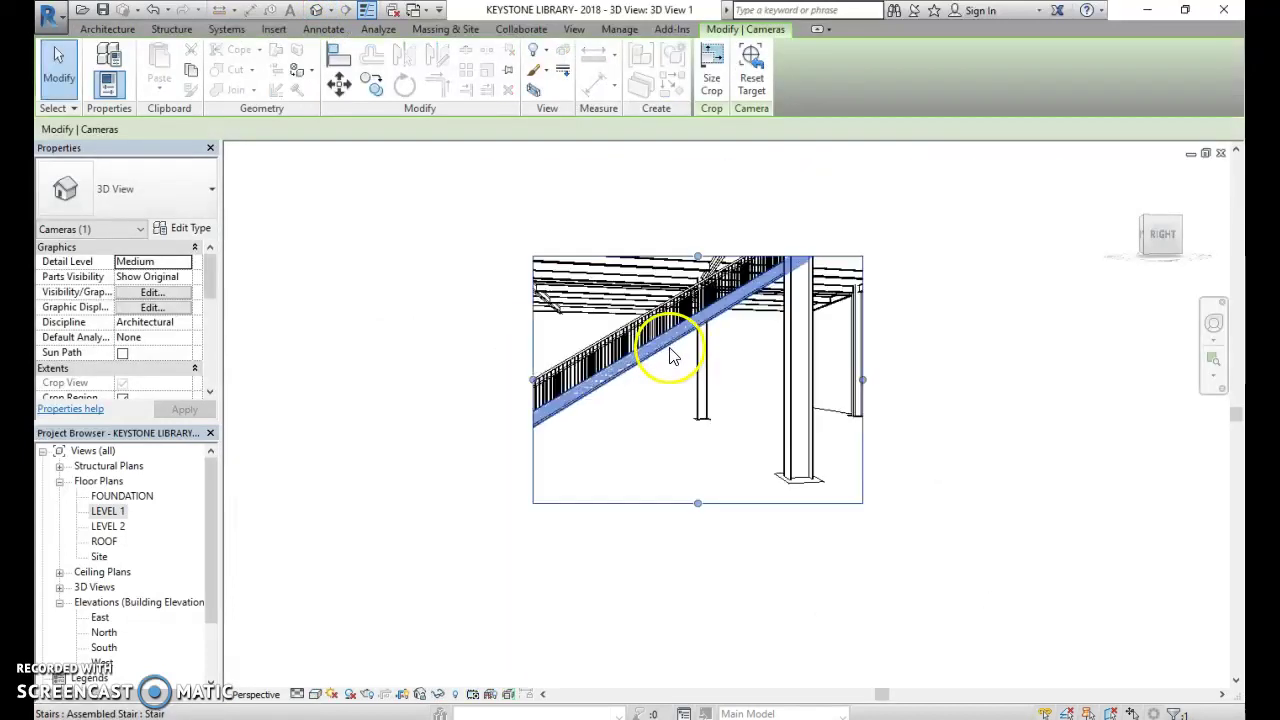
Enlarge the 3D View 1 frame upward and leftward, then orbit to a new angle.
left_click_drag(697, 257, 697, 191)
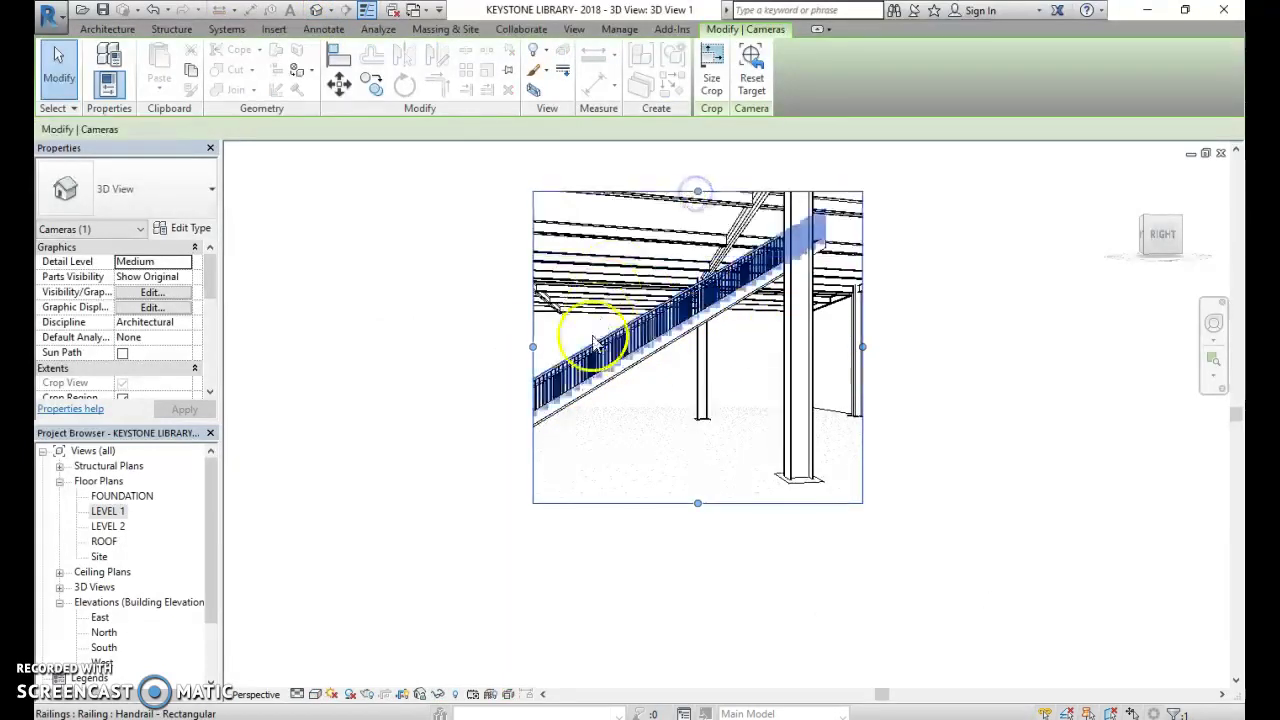
left_click_drag(533, 347, 405, 345)
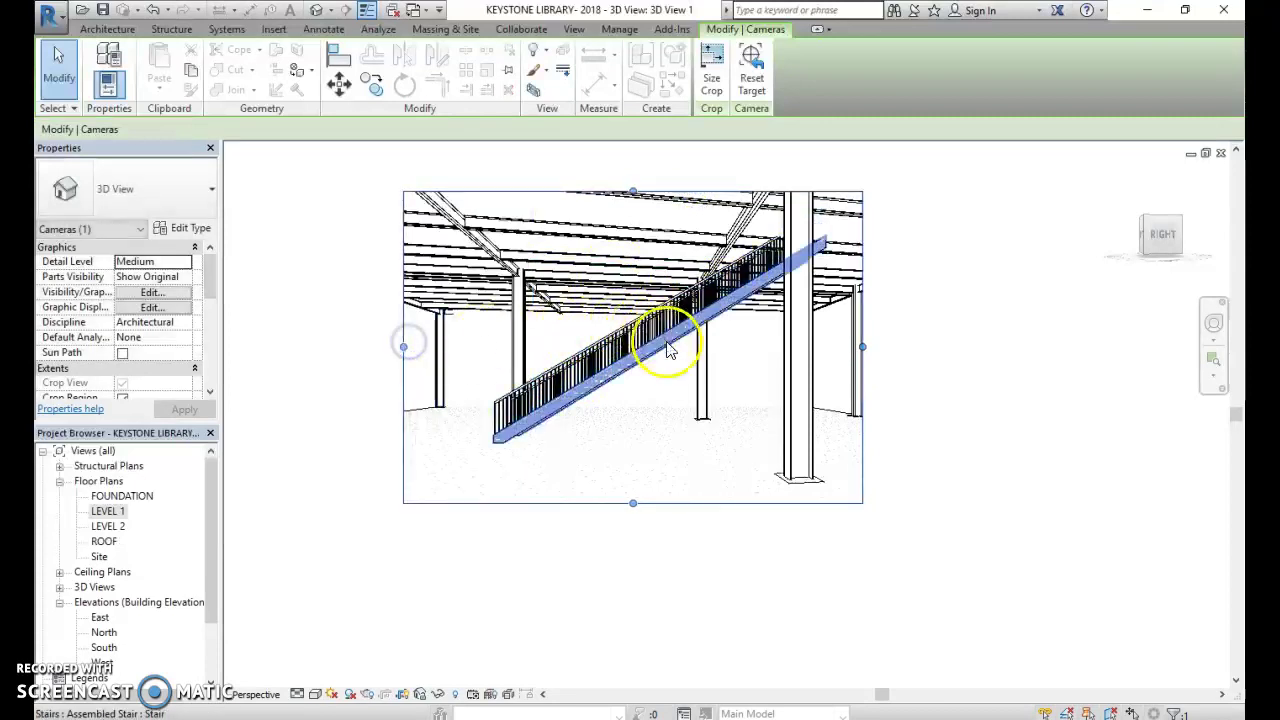
left_click_drag(1150, 240, 306, 247)
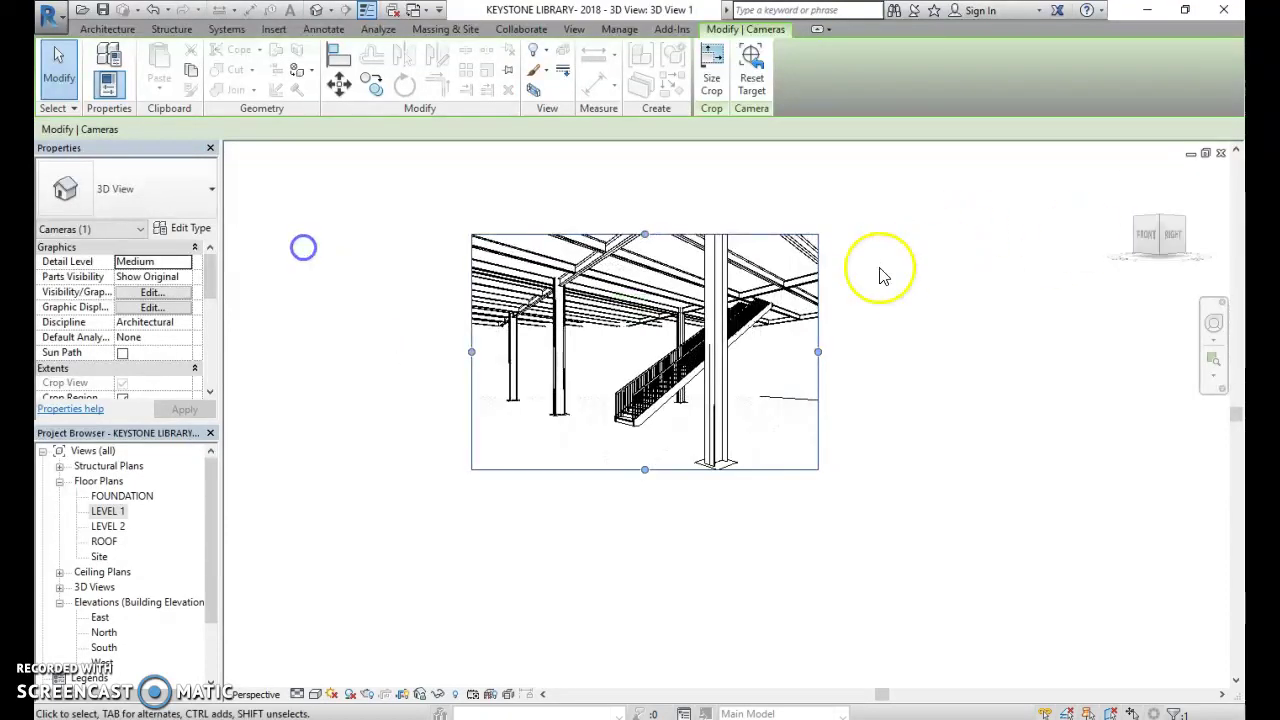
scroll(755, 308, "up", 3)
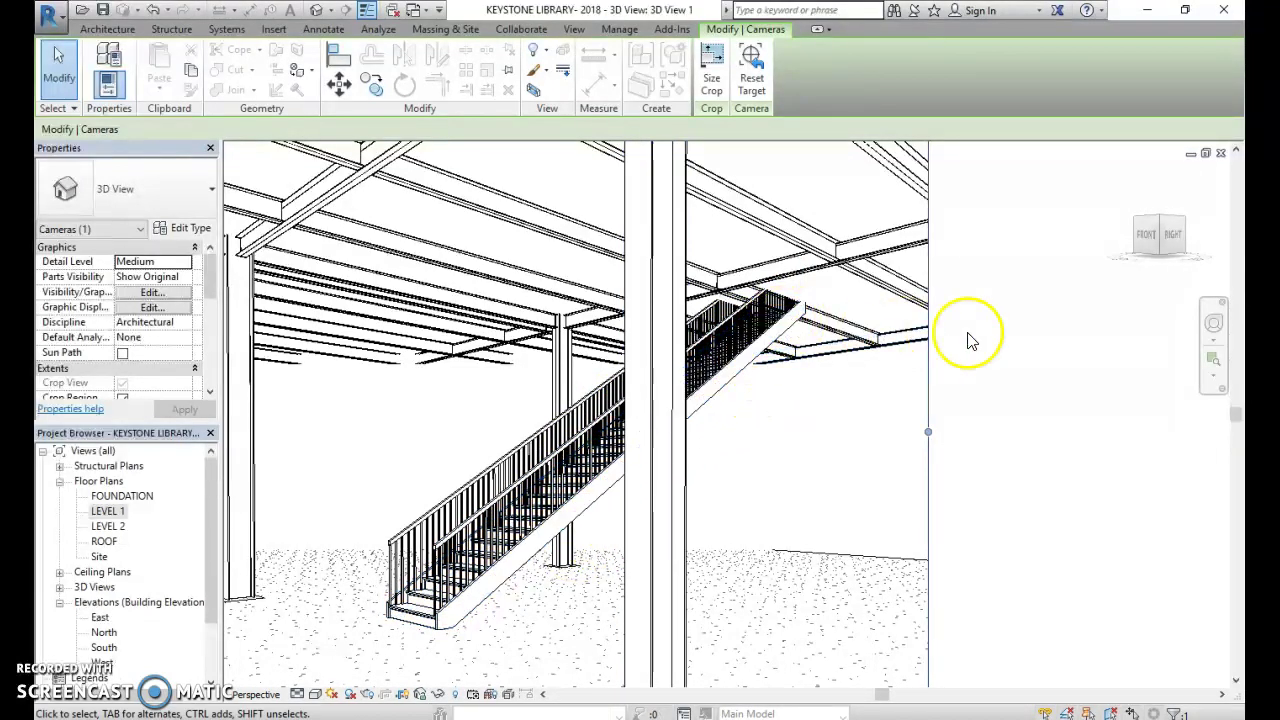
Back on Level 1, delete the straight stair and pan to show grid heads 2–5.
double_click(106, 513)
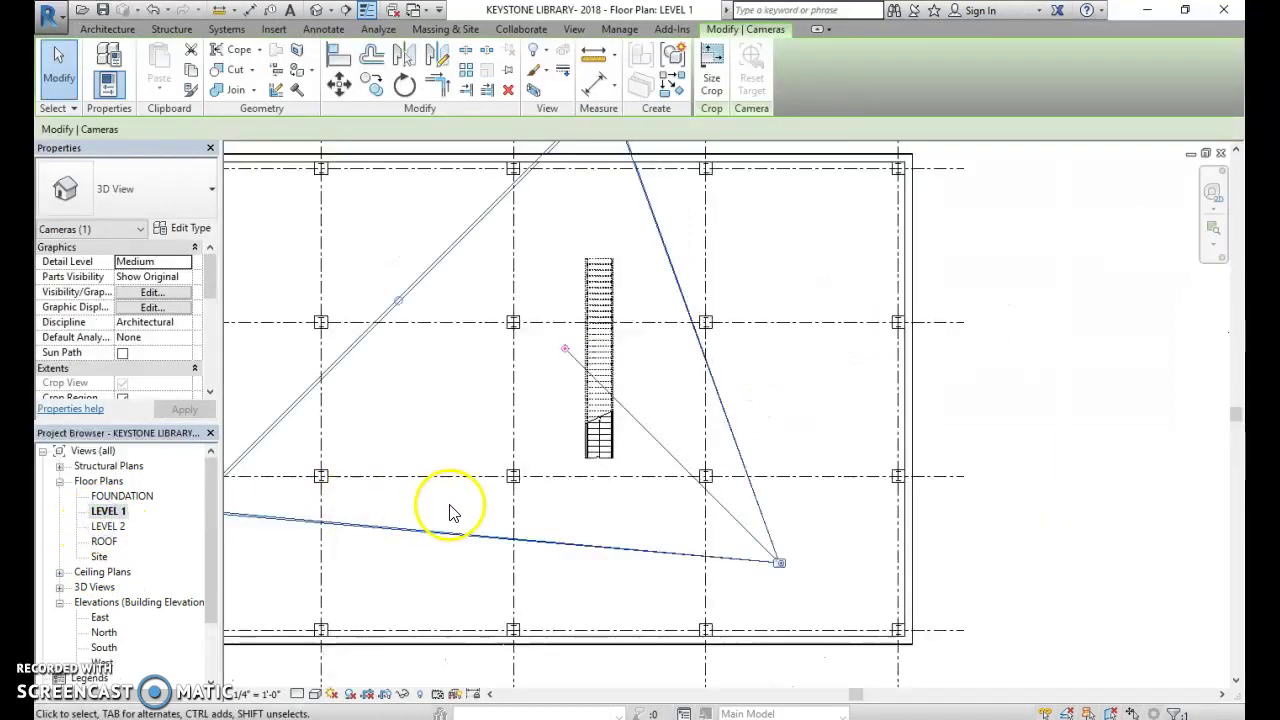
left_click(603, 425)
key("Delete")
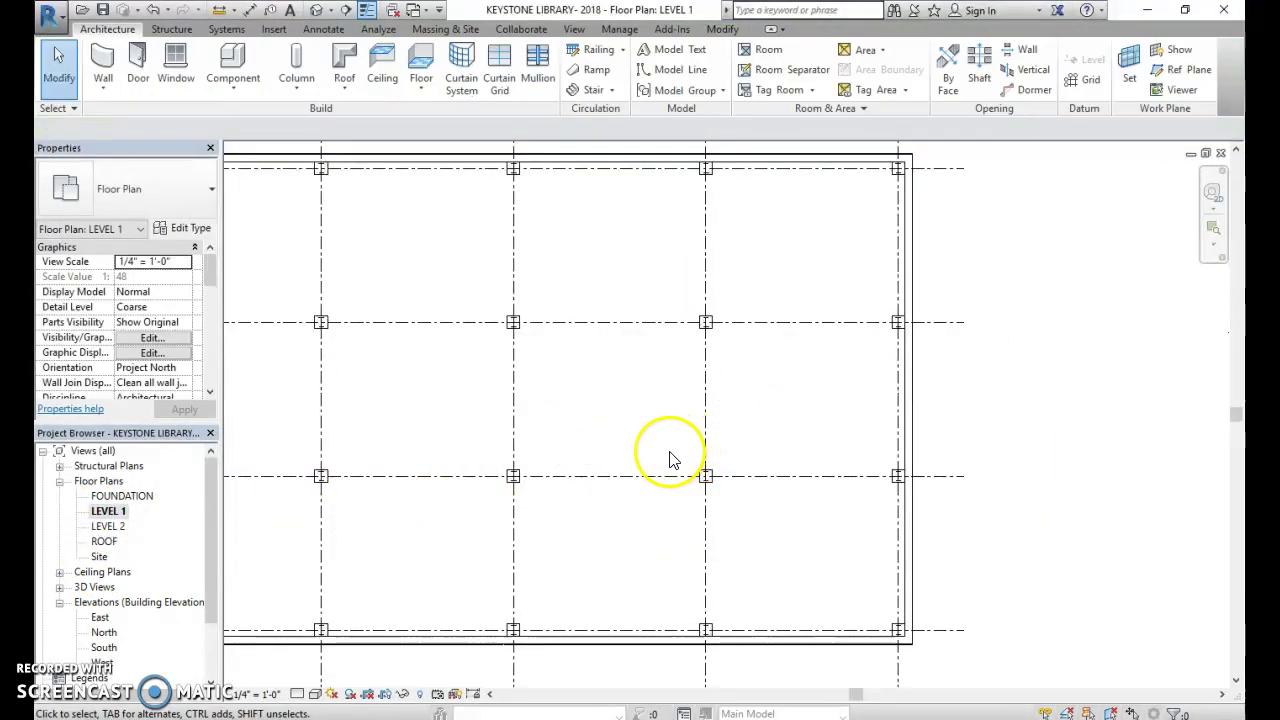
scroll(586, 408, "up", 2)
scroll(535, 418, "up", 1)
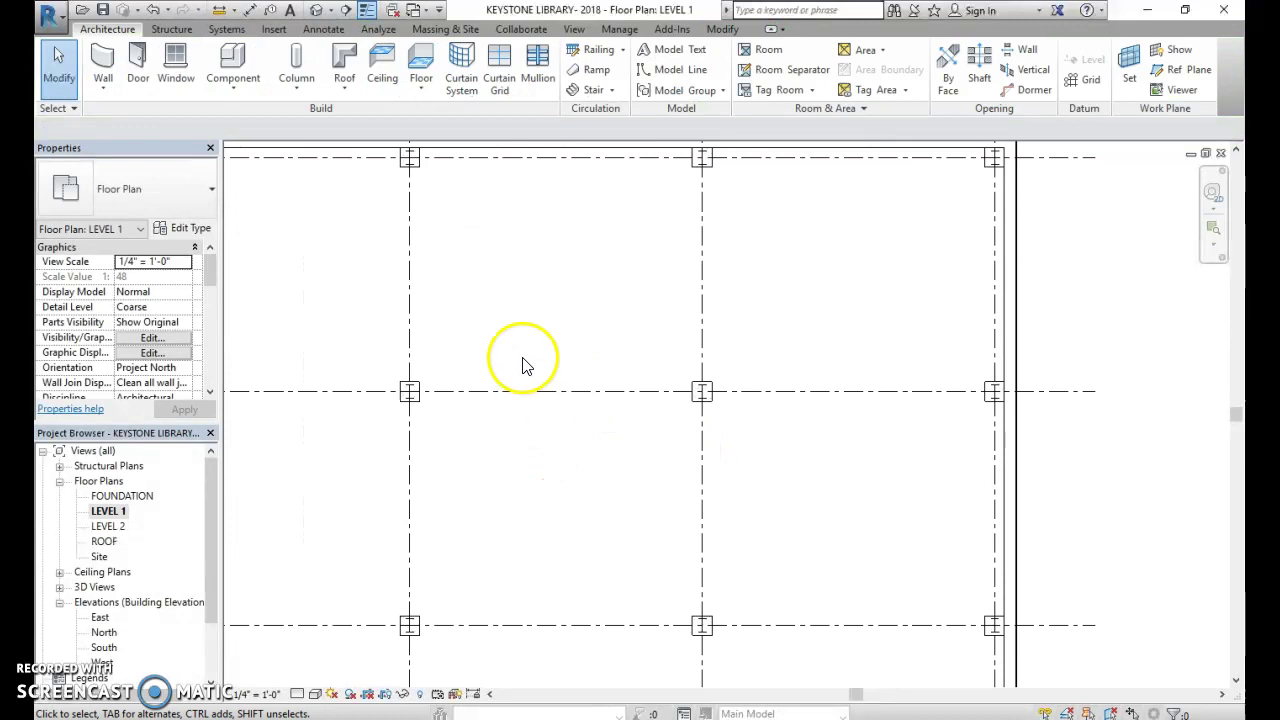
middle_click_drag(523, 366, 617, 394)
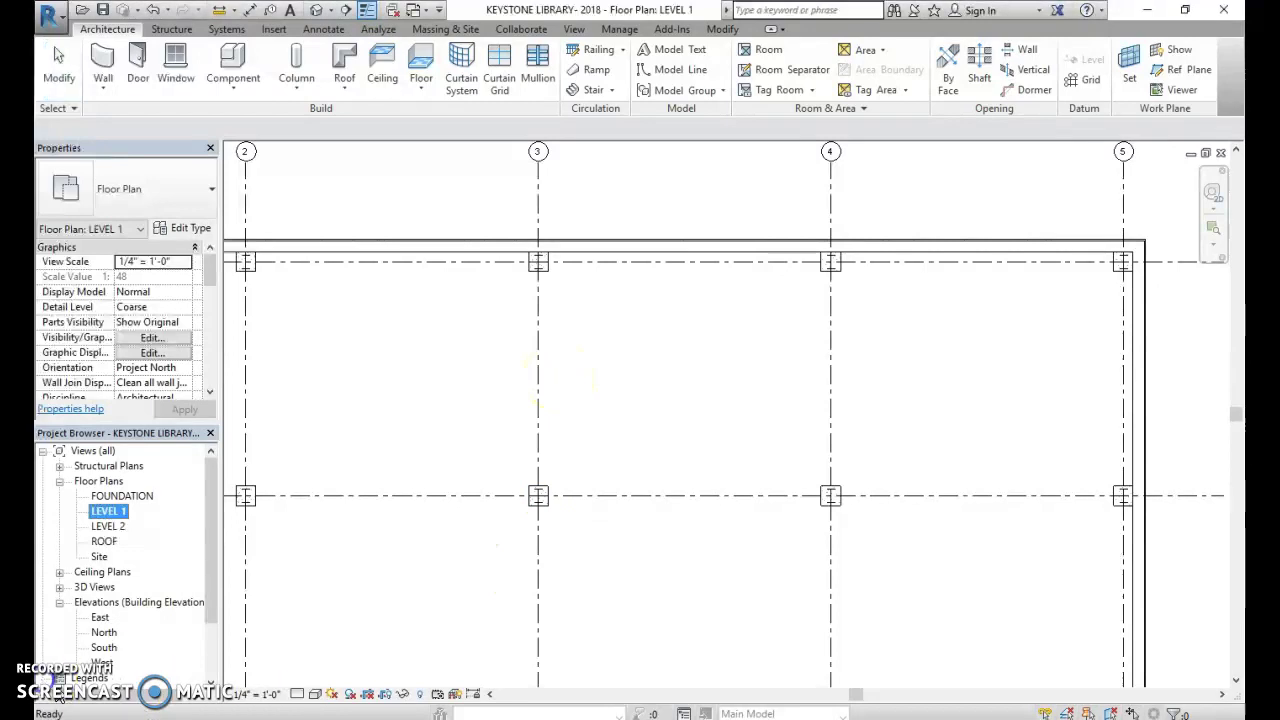
left_click(620, 348)
scroll(643, 427, "up", 1)
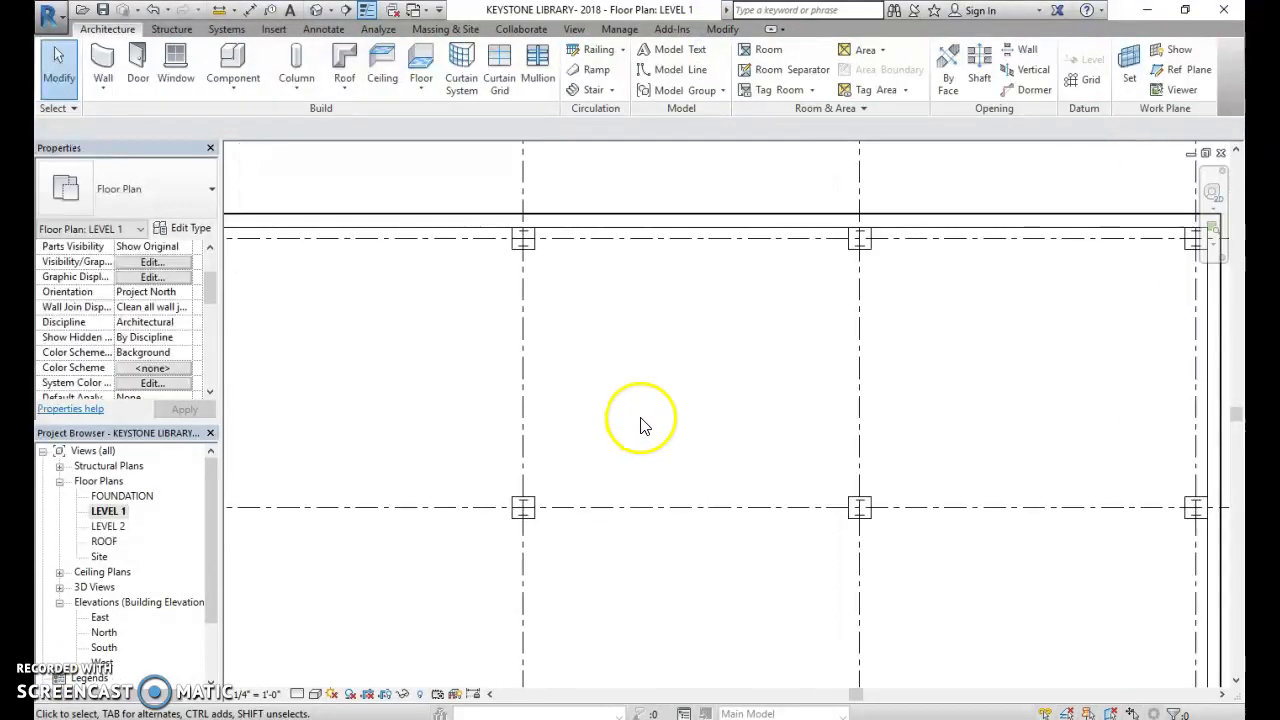
Draw a 4' by 10' chained model-line rectangle beside the gridline 3 column.
left_click(672, 70)
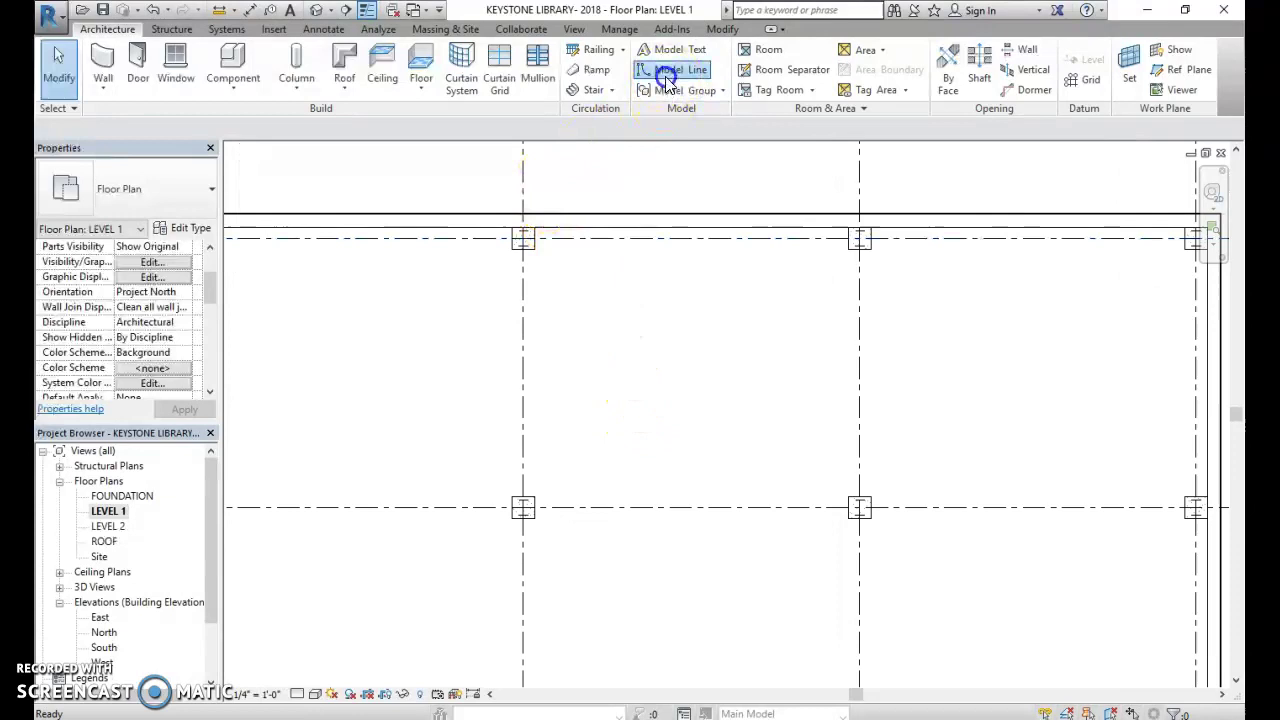
scroll(642, 338, "up", 2)
middle_click_drag(637, 340, 685, 434)
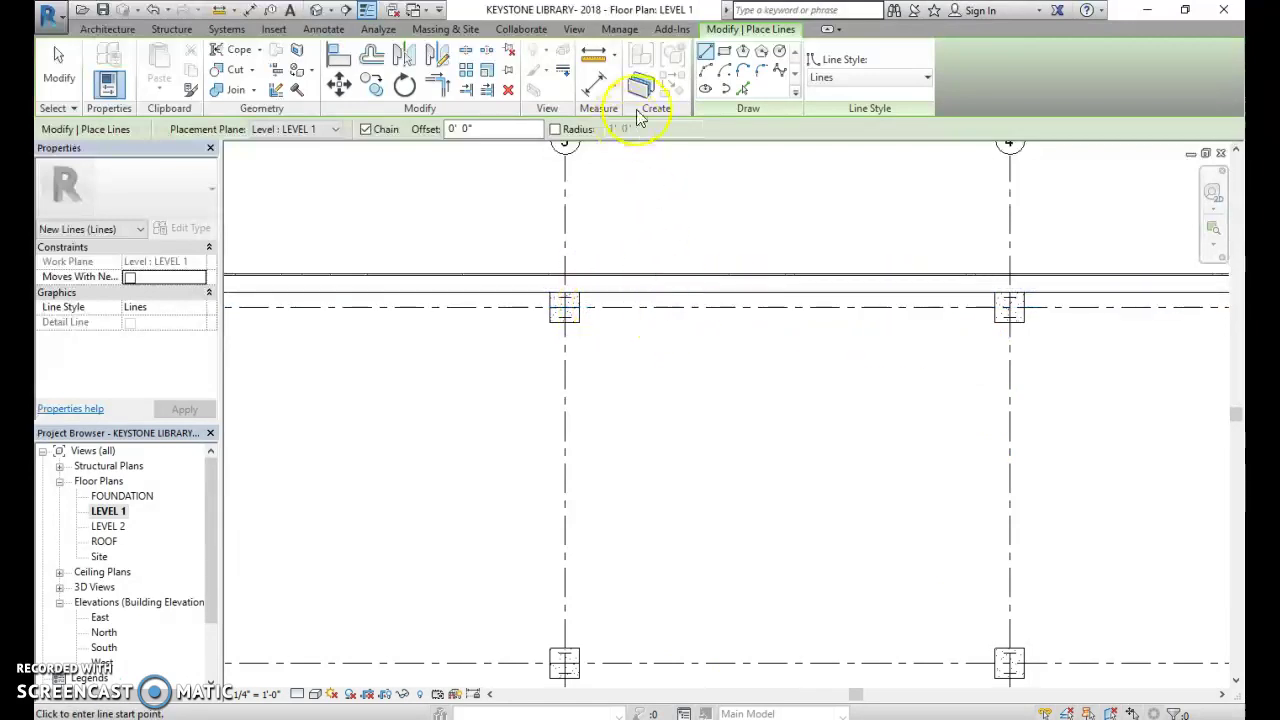
left_click(579, 293)
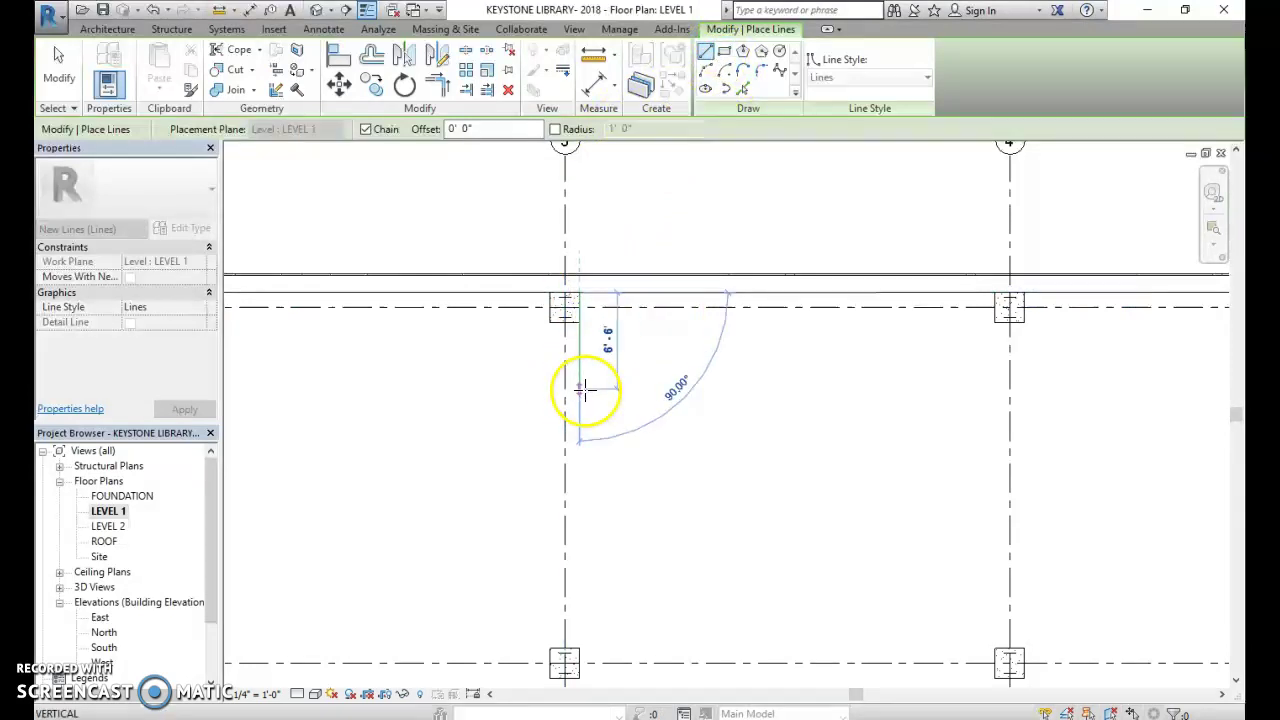
type("4")
key("Return")
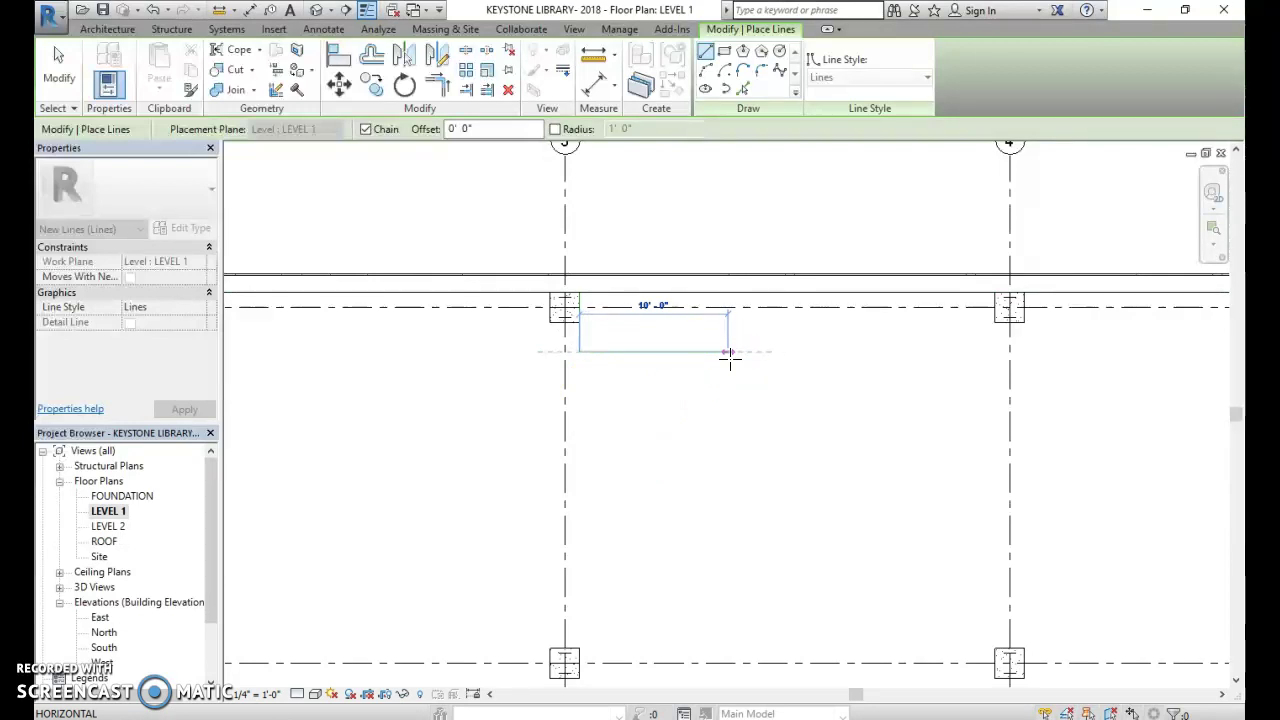
mouse_move(728, 352)
left_mouse_down()
mouse_move(686, 366)
mouse_move(686, 349)
mouse_move(720, 350)
left_mouse_up()
type("10'")
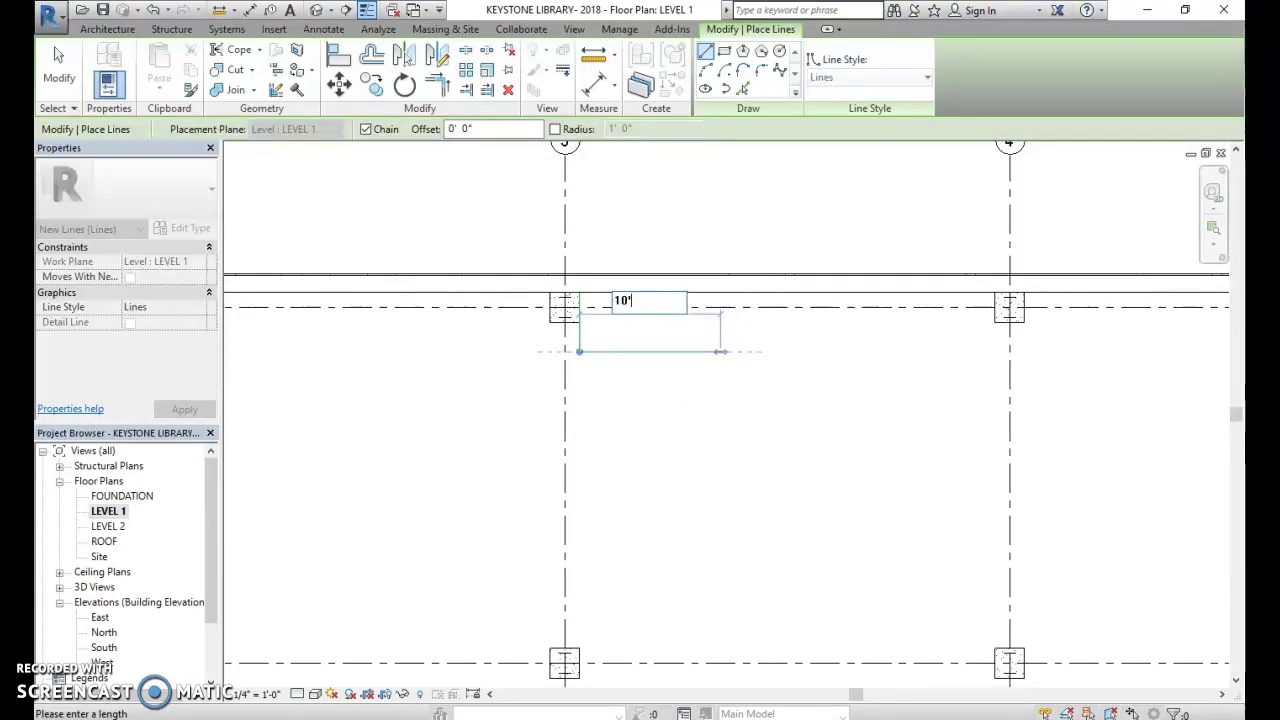
key("Return")
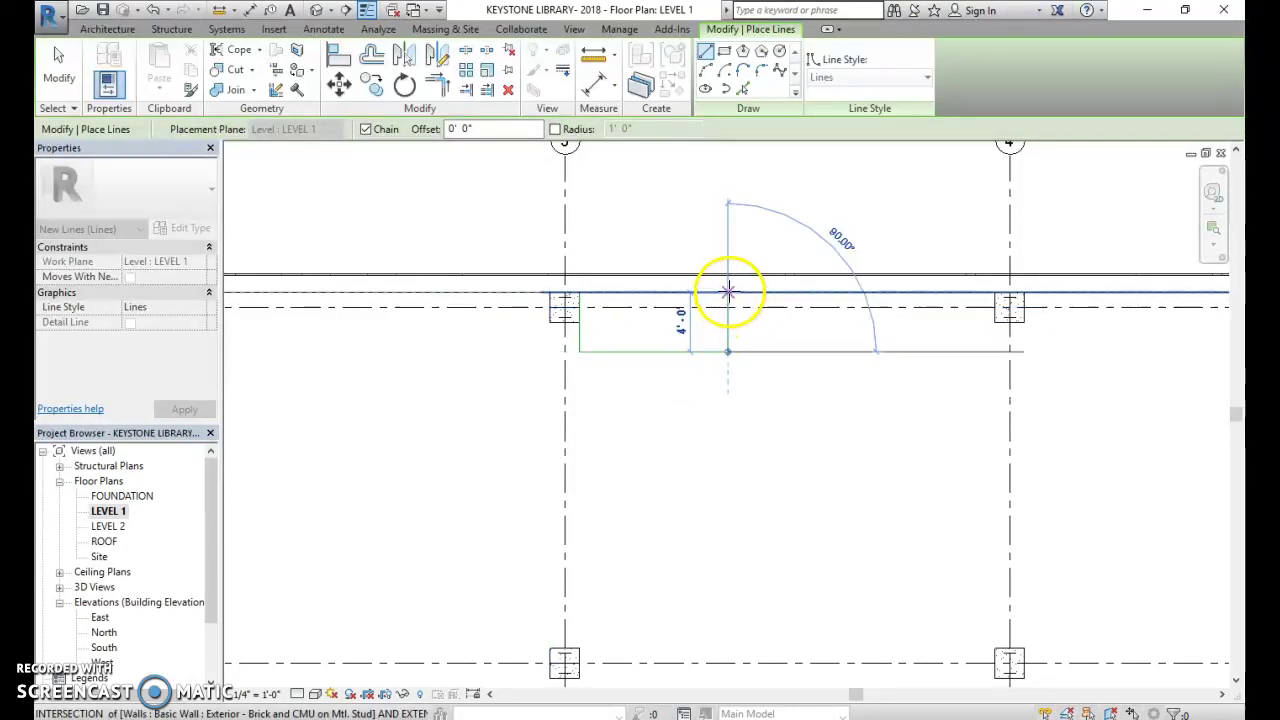
left_click(578, 294)
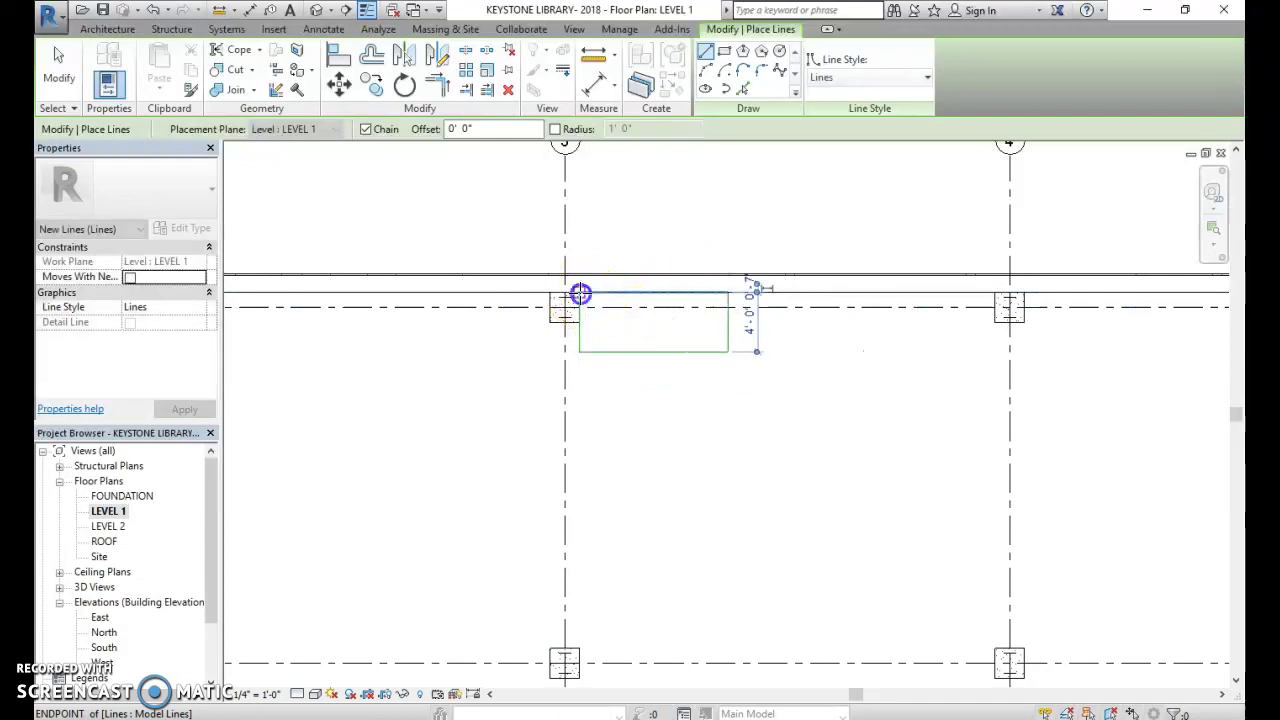
scroll(660, 412, "up", 1)
scroll(655, 408, "down", 1)
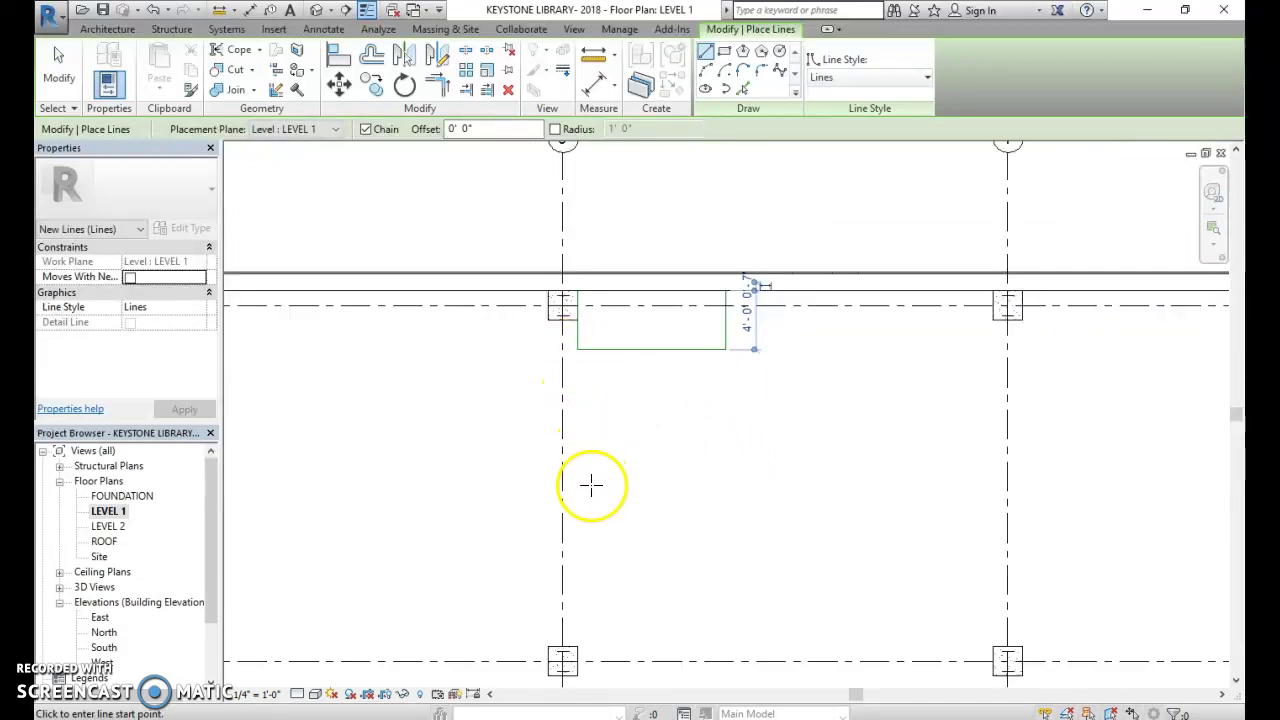
scroll(616, 383, "up", 1)
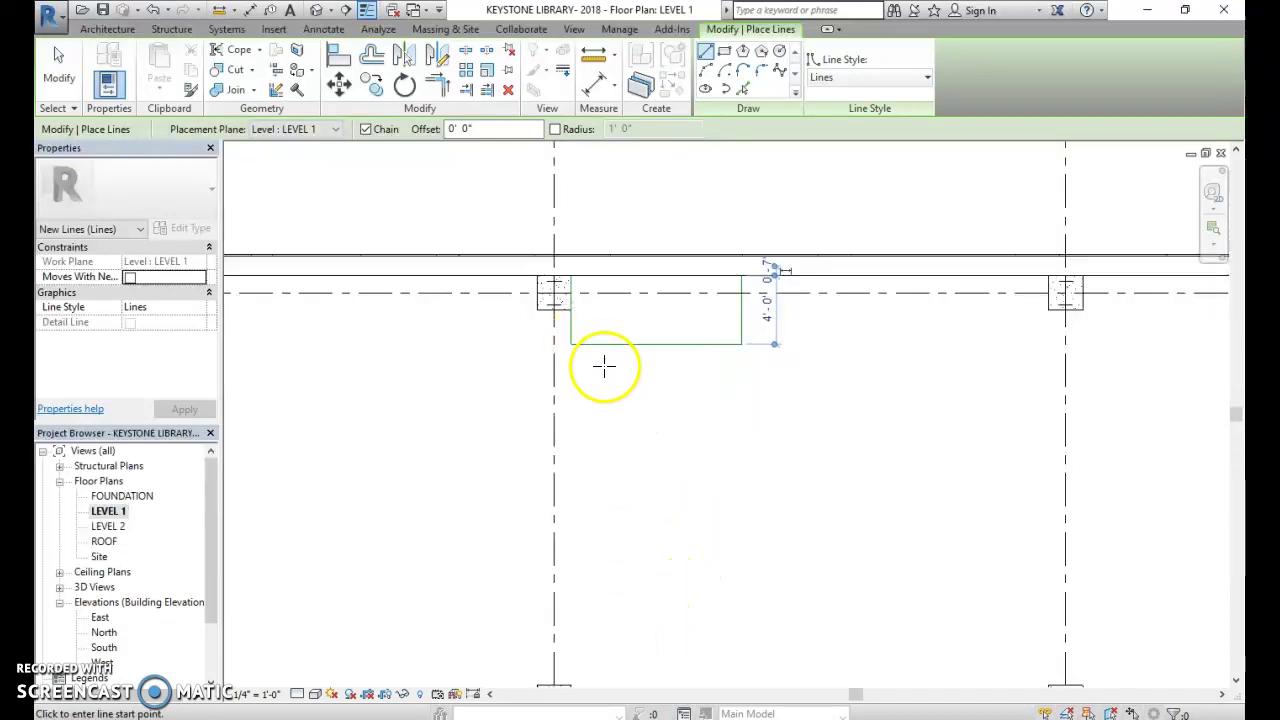
scroll(604, 366, "up", 4)
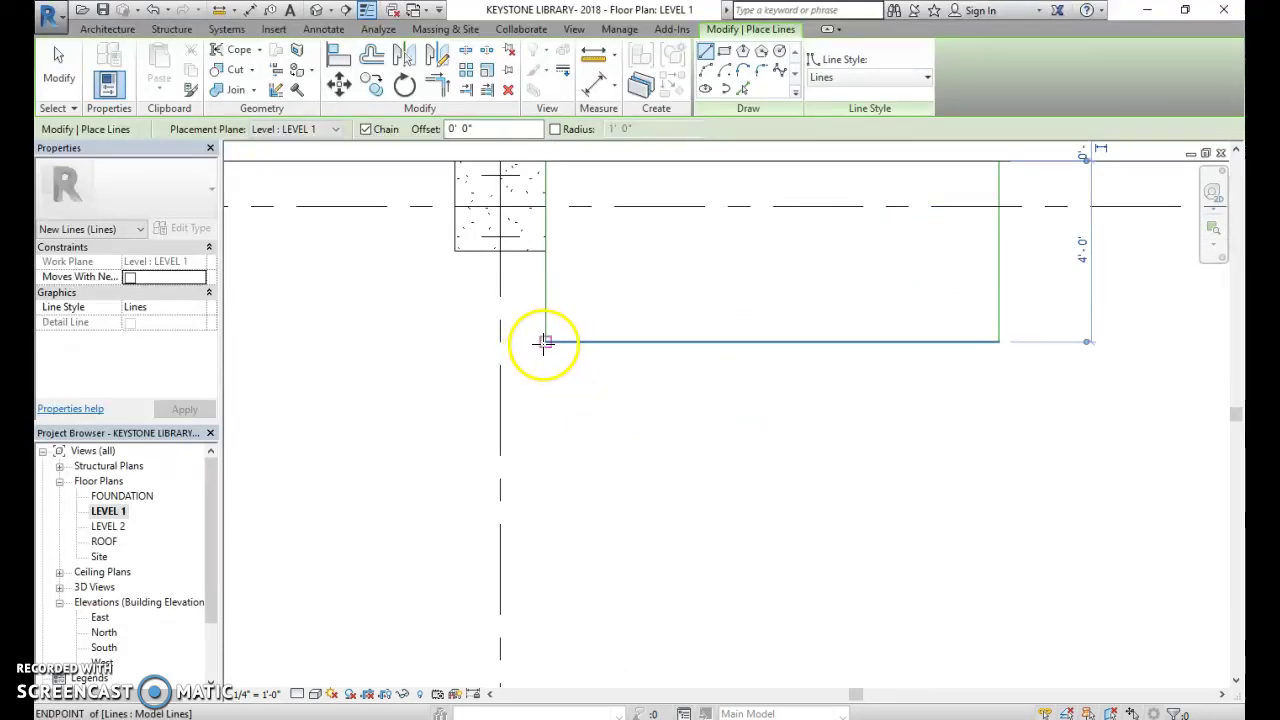
Add a 4' model line along the rectangle's bottom edge from its left corner.
left_click(544, 342)
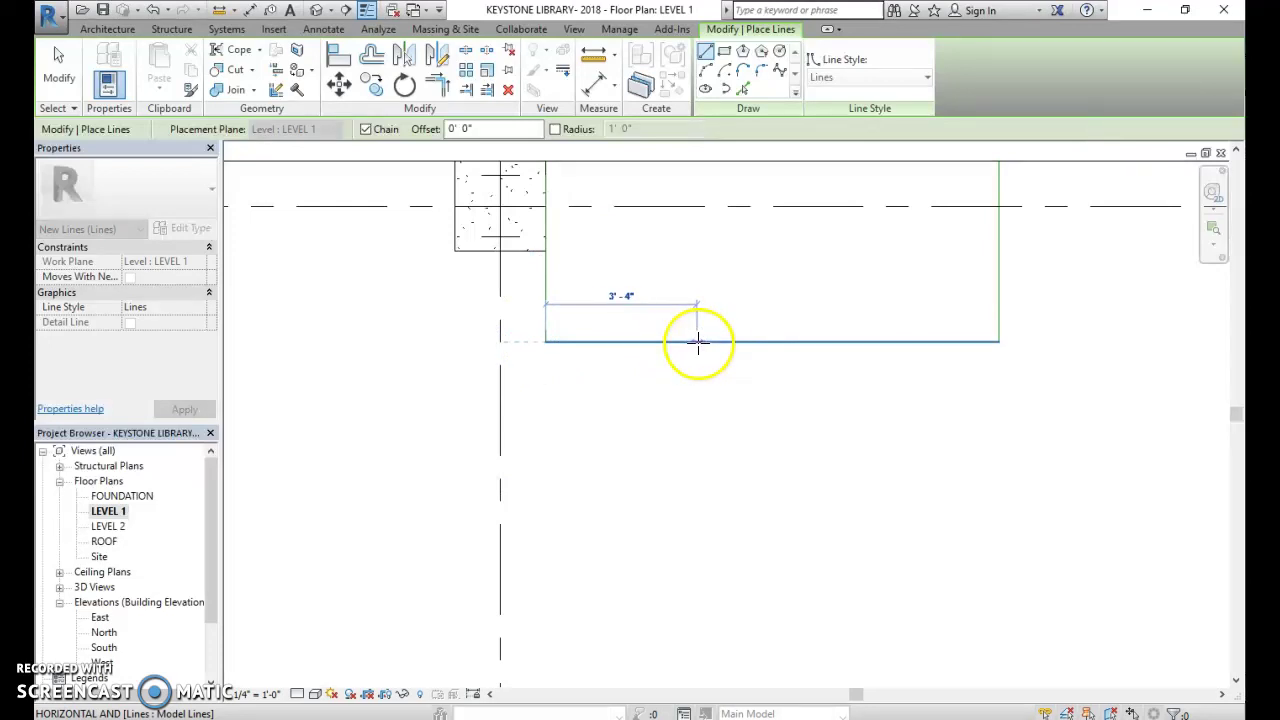
type("4")
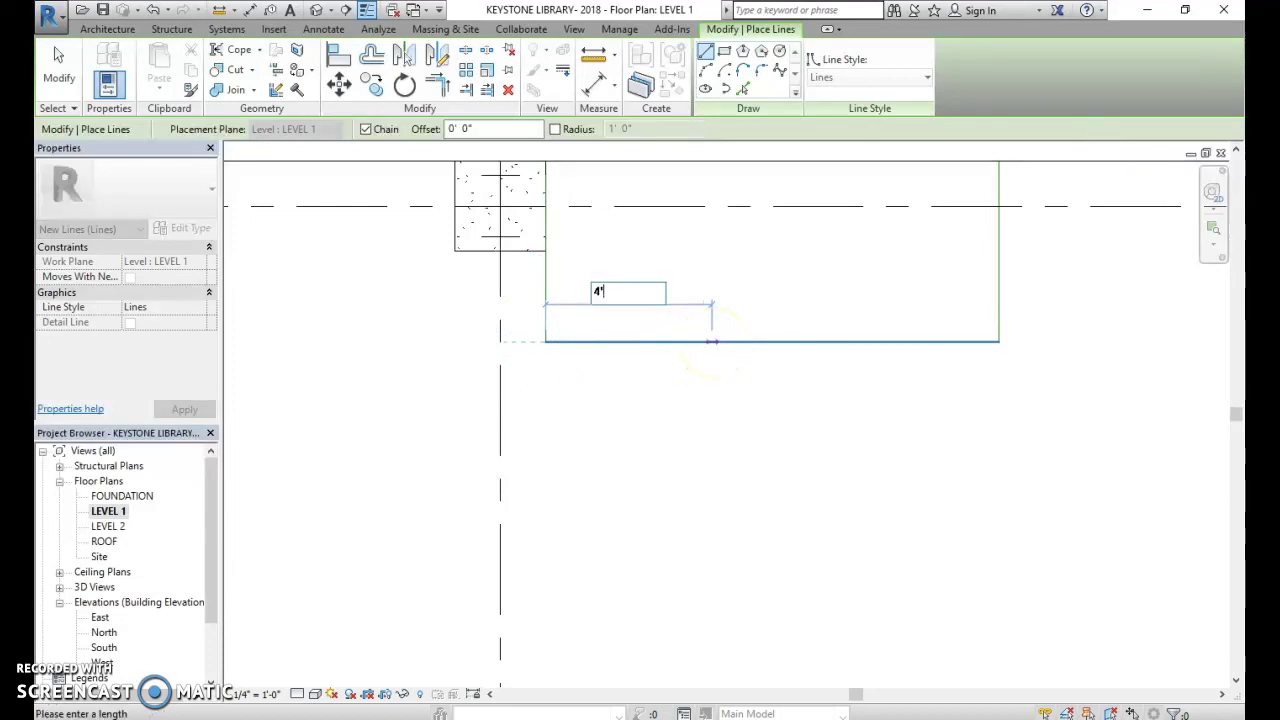
key("Return")
key("Escape")
key("Escape")
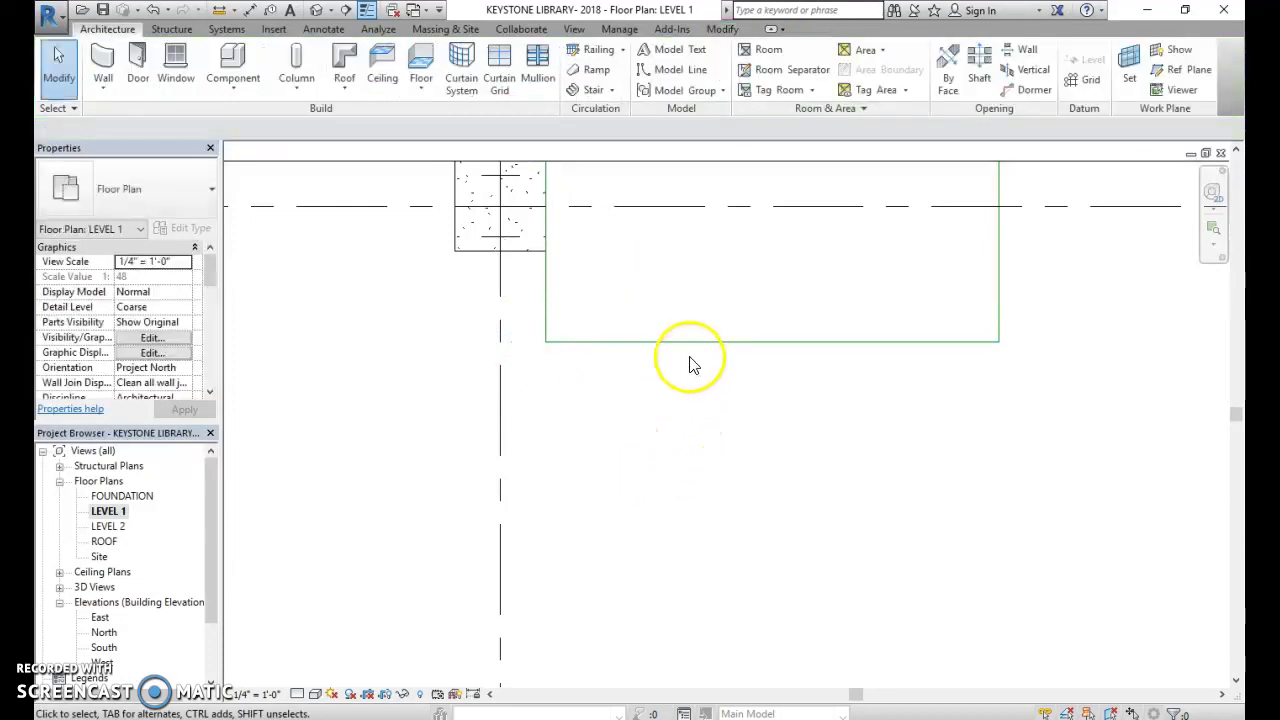
left_click(690, 343)
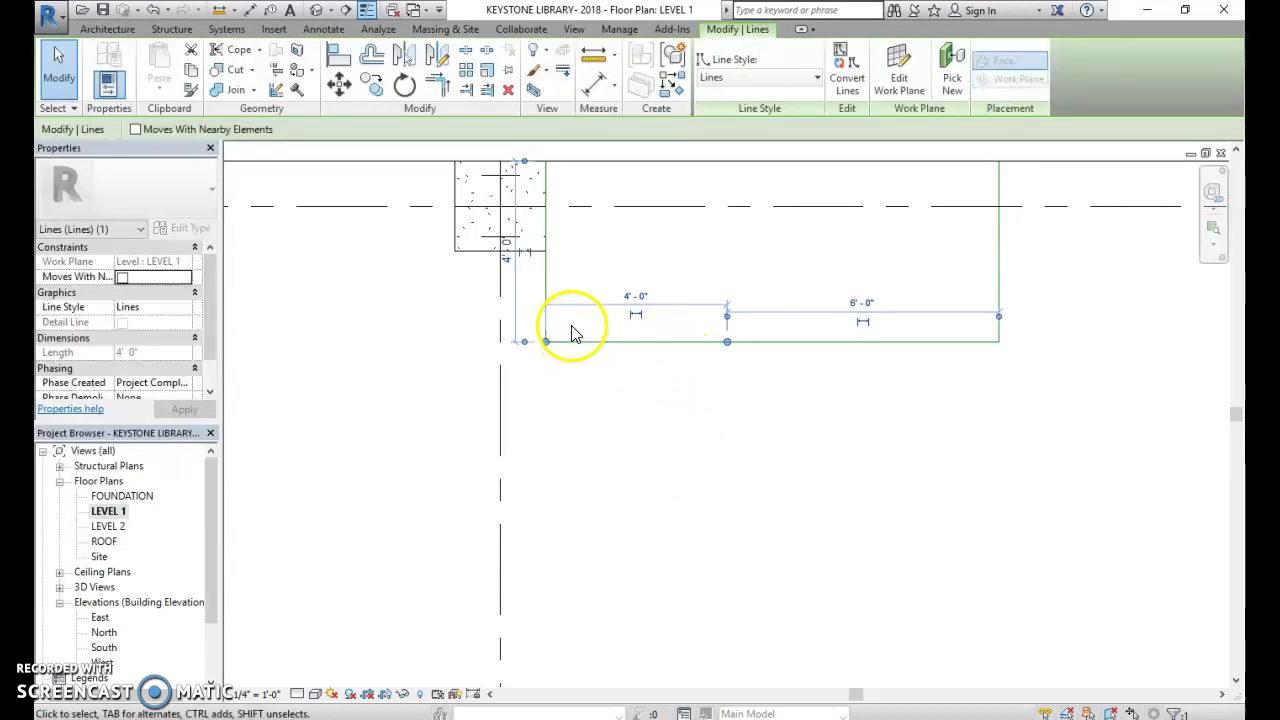
key("Escape")
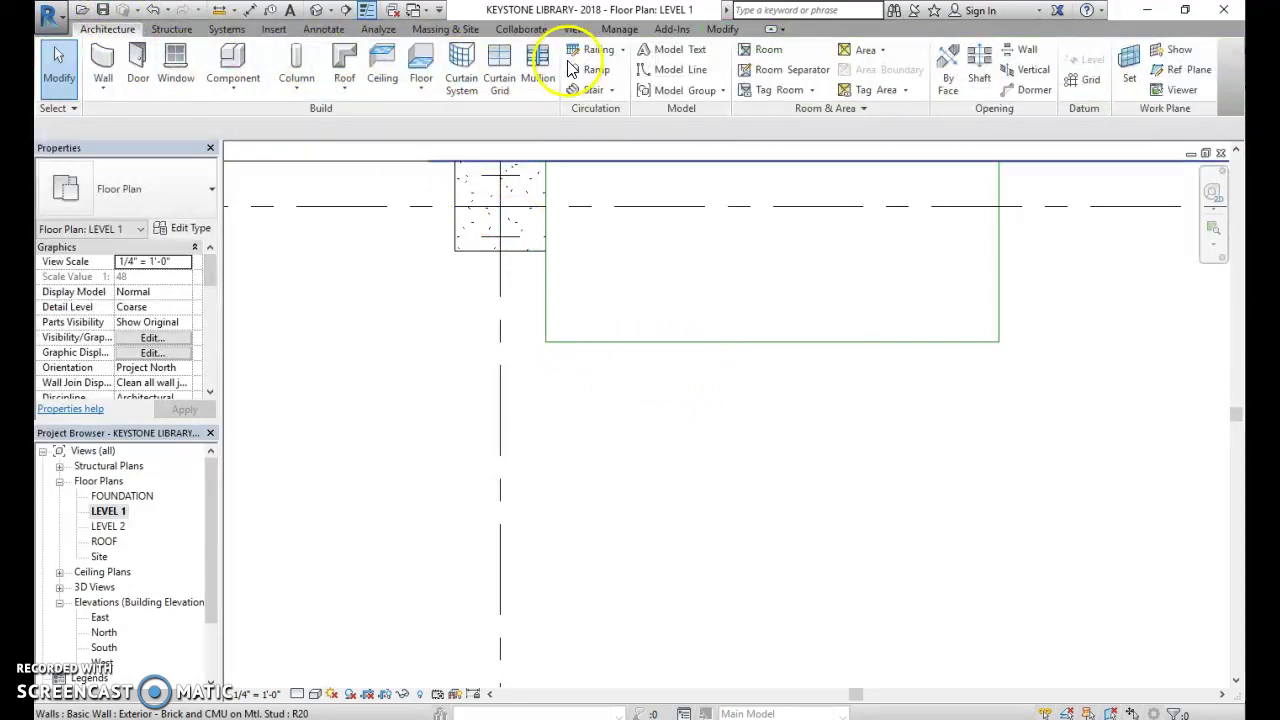
Start a stair and cancel it without drawing anything.
left_click(592, 89)
scroll(150, 320, "down", 3)
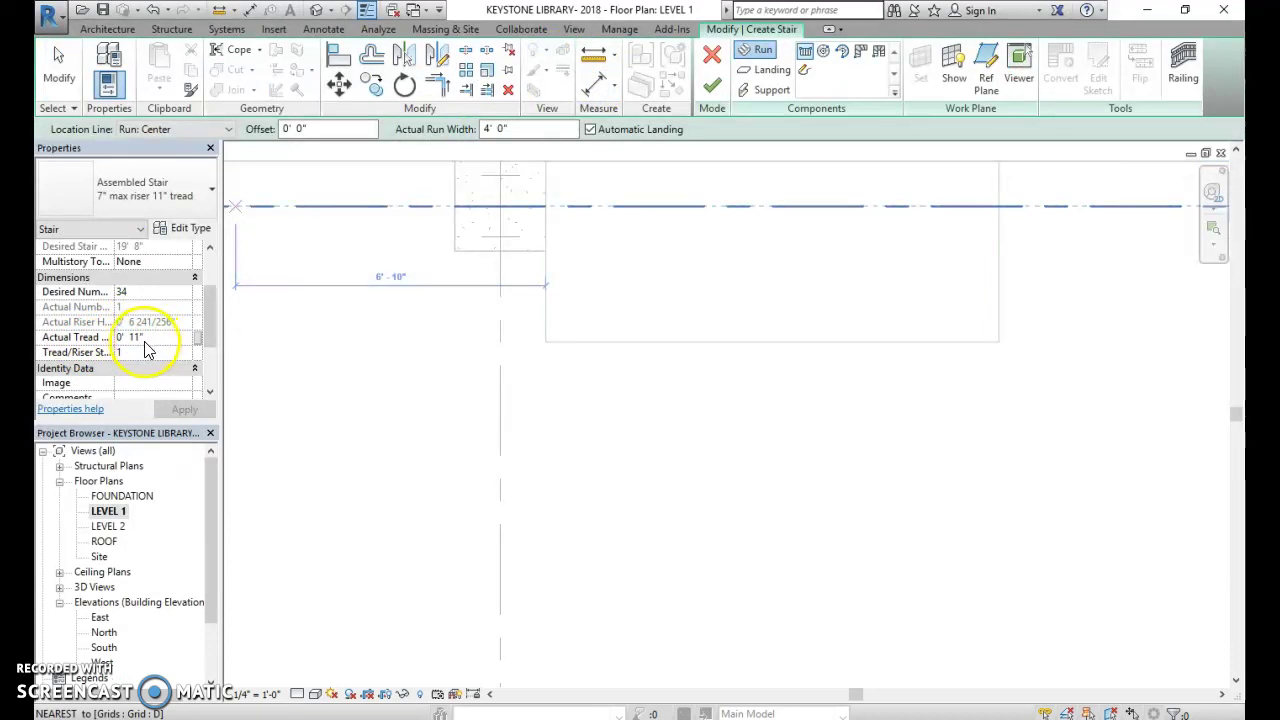
left_click(711, 55)
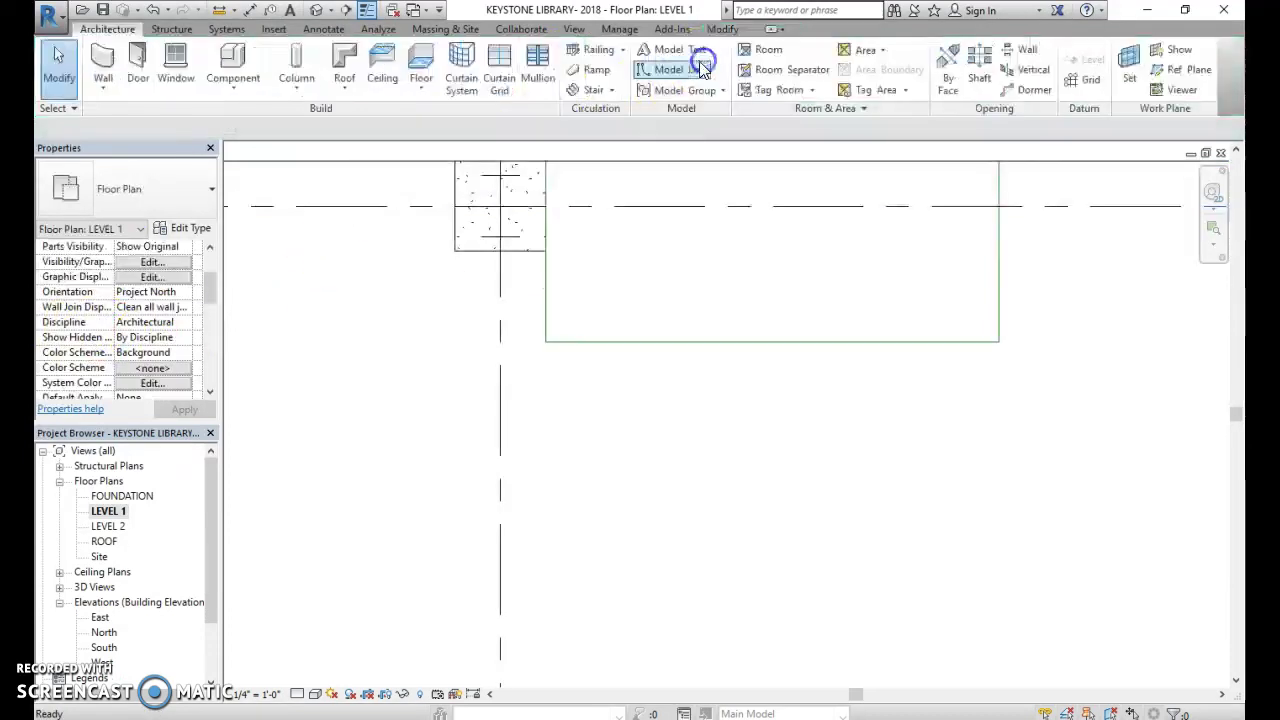
Offset-copy the 4' line 0' 11" downward into the first four tread lines.
left_click(634, 344)
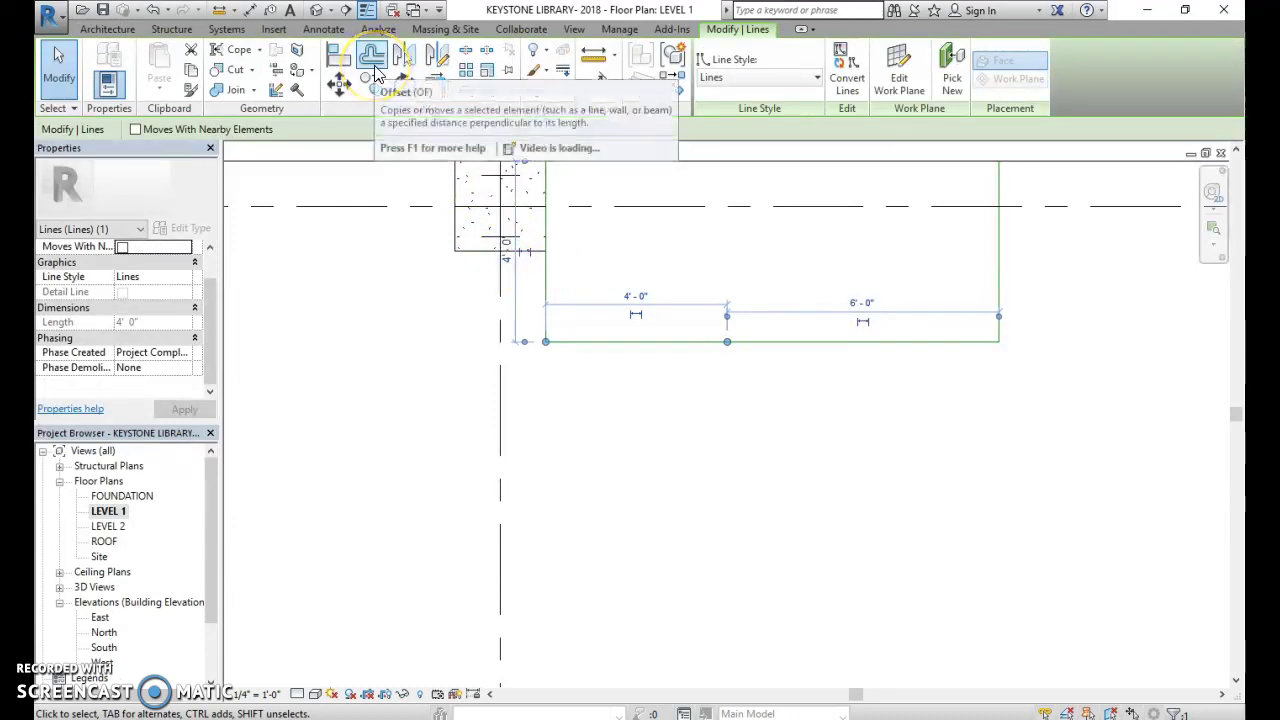
left_click(373, 65)
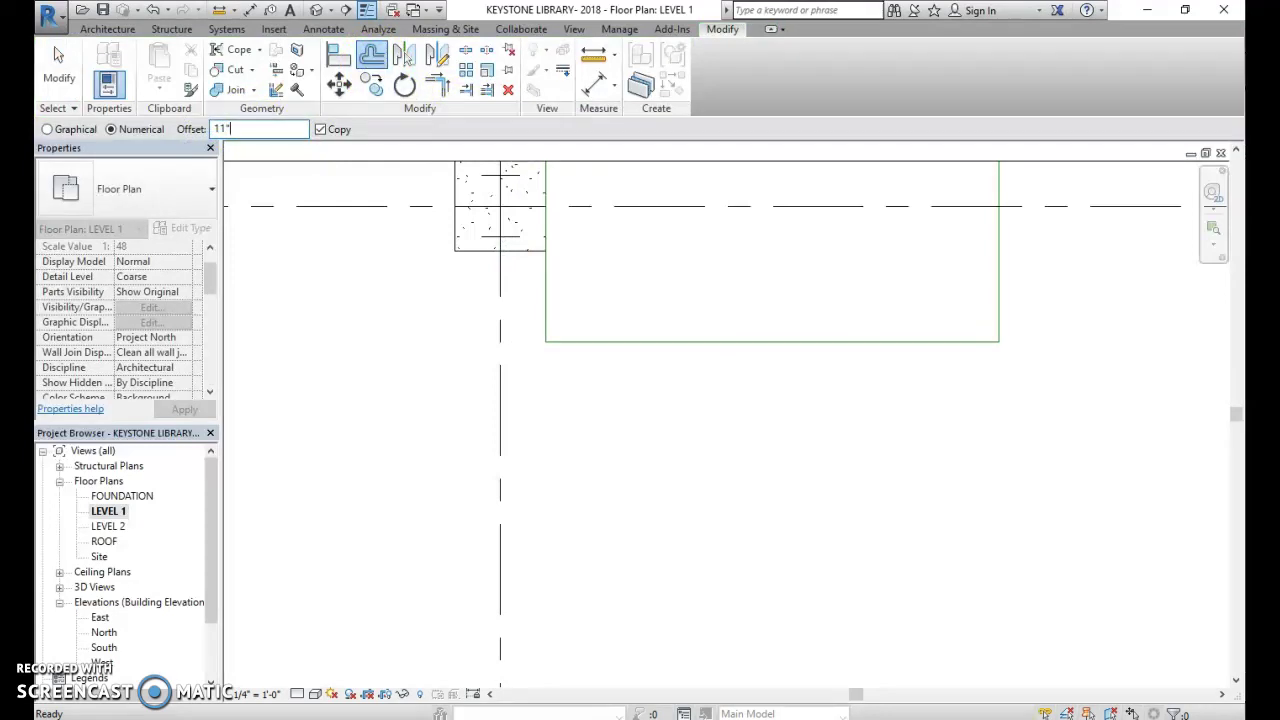
left_click(614, 345)
left_click(617, 383)
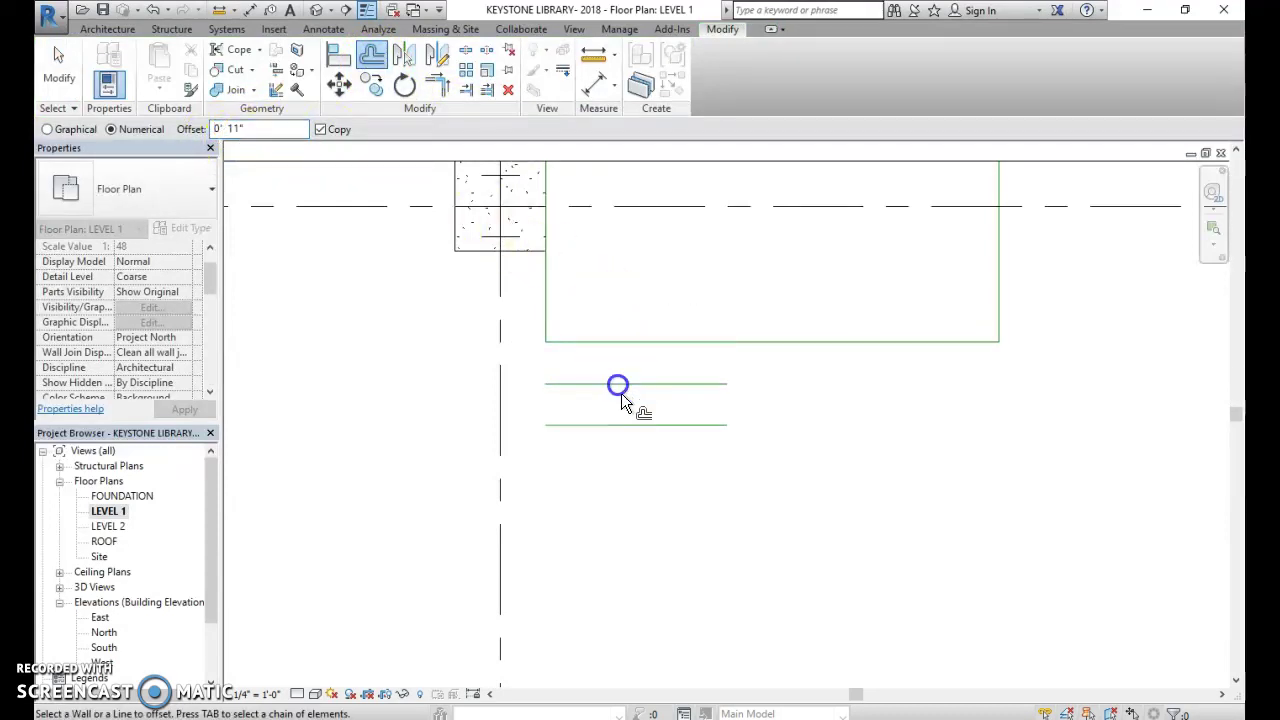
left_click(630, 426)
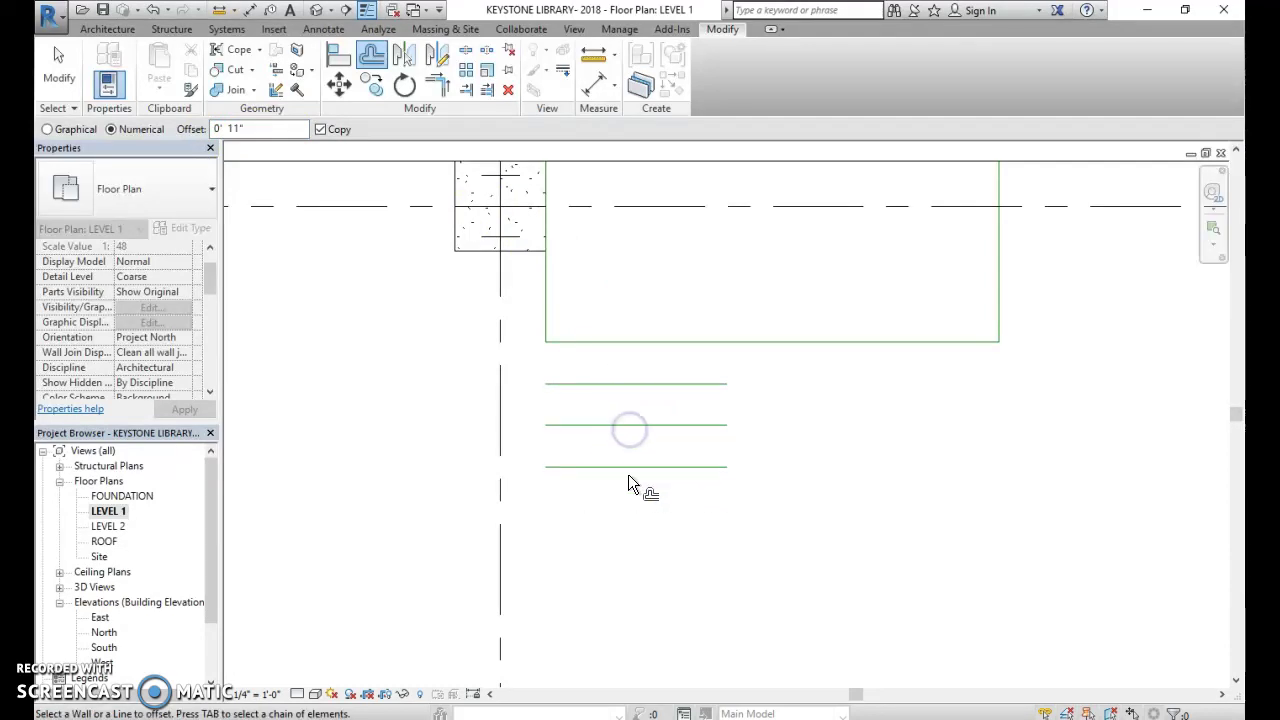
left_click(628, 467)
middle_click_drag(638, 500, 620, 376)
scroll(626, 390, "down", 2)
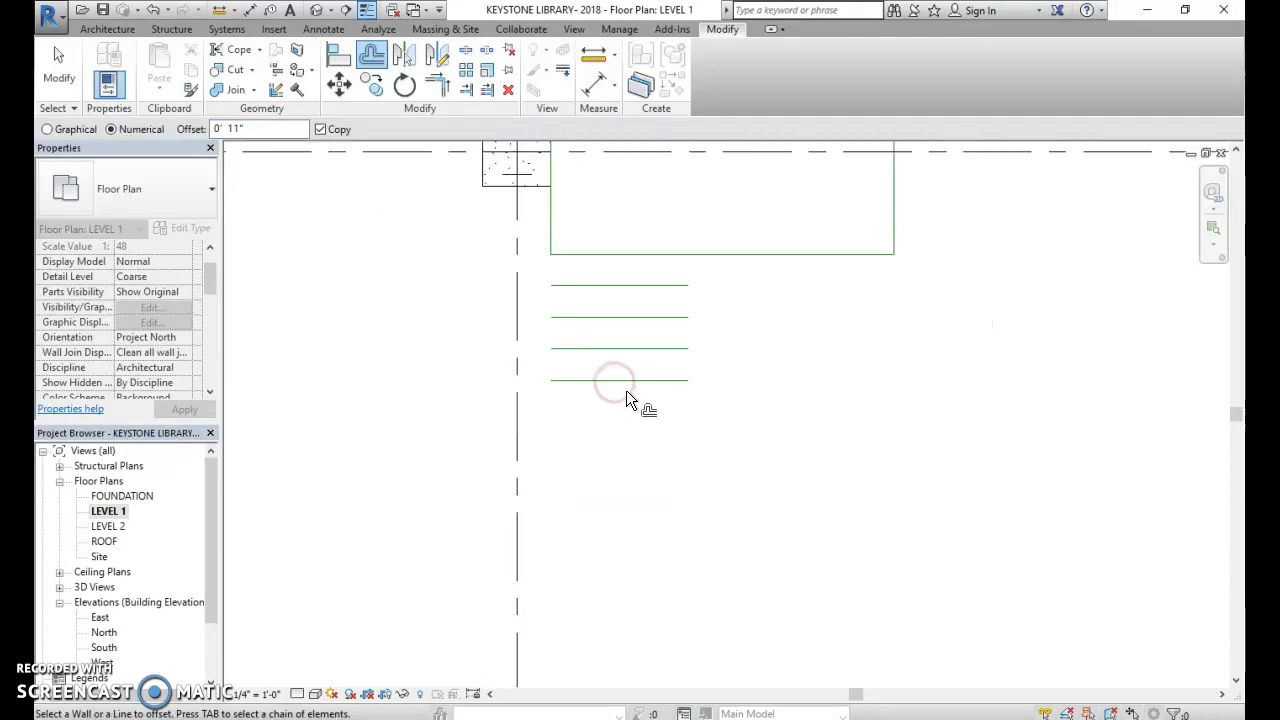
Keep offset-copying tread lines 11" apart until the full tread column is laid out.
left_click(634, 381)
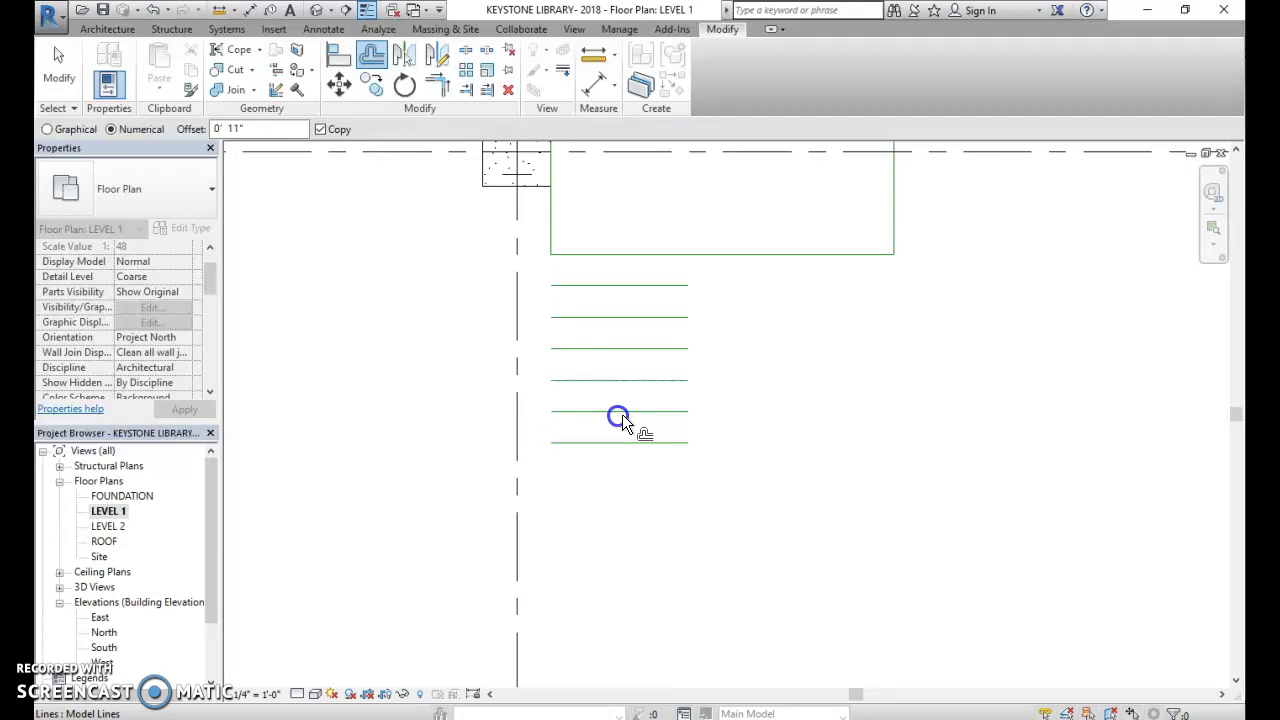
left_click(617, 413)
left_click(623, 446)
left_click(616, 476)
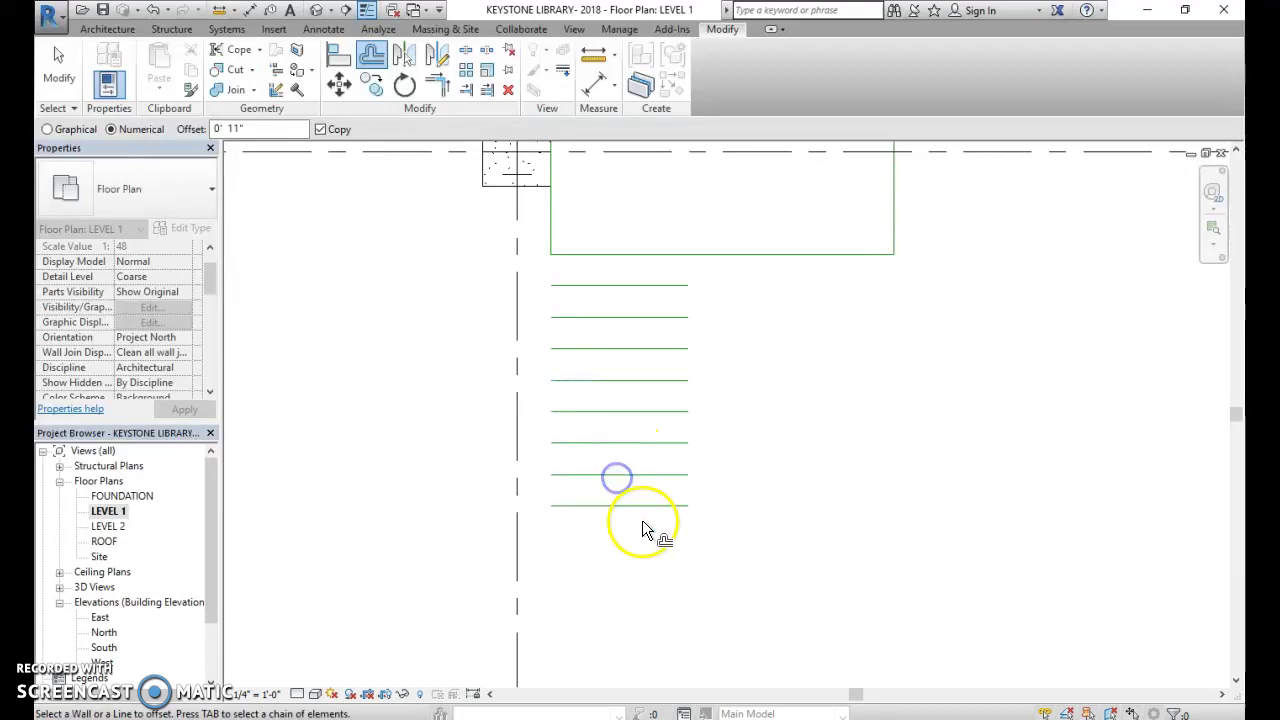
scroll(640, 525, "down", 1)
left_click(633, 515)
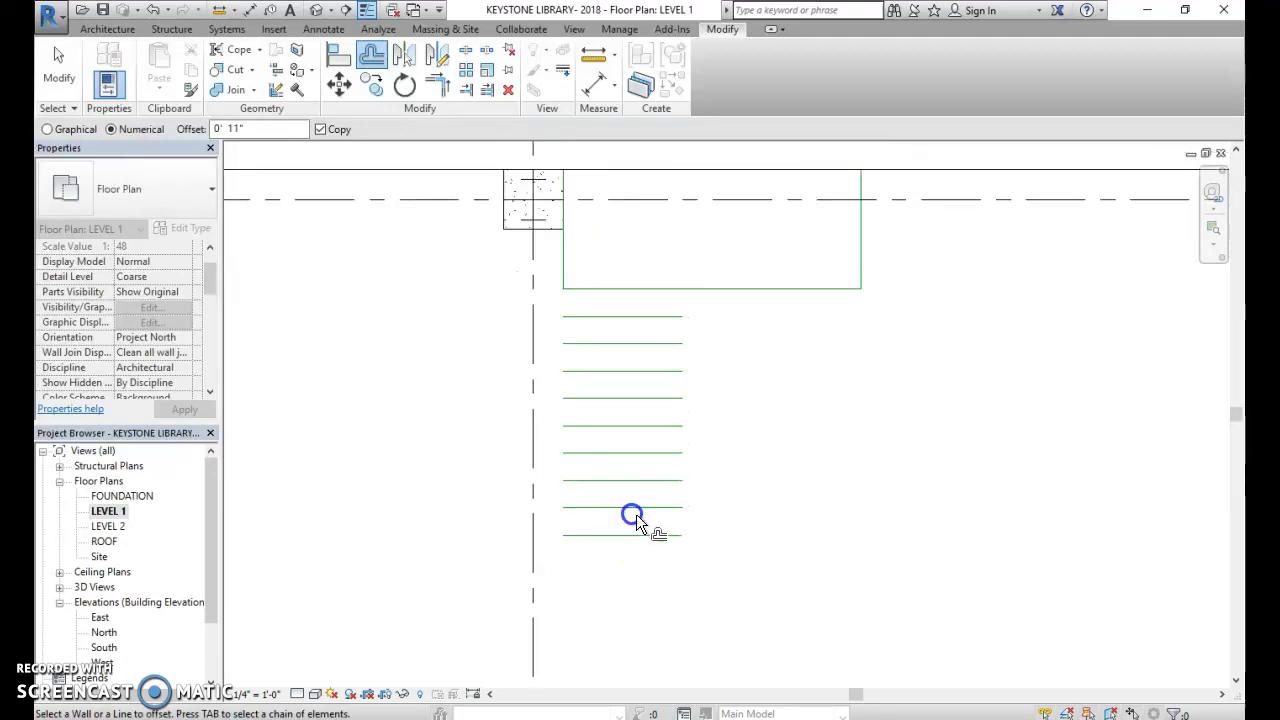
left_click(619, 546)
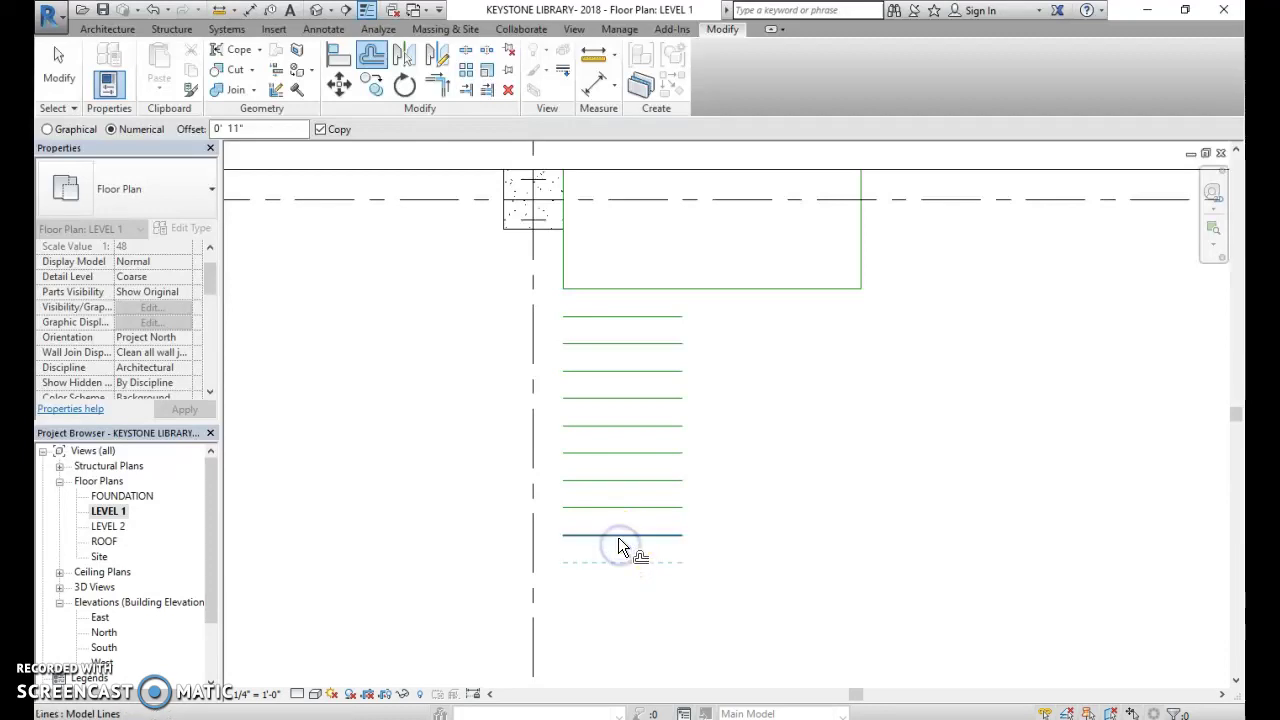
scroll(617, 540, "down", 3)
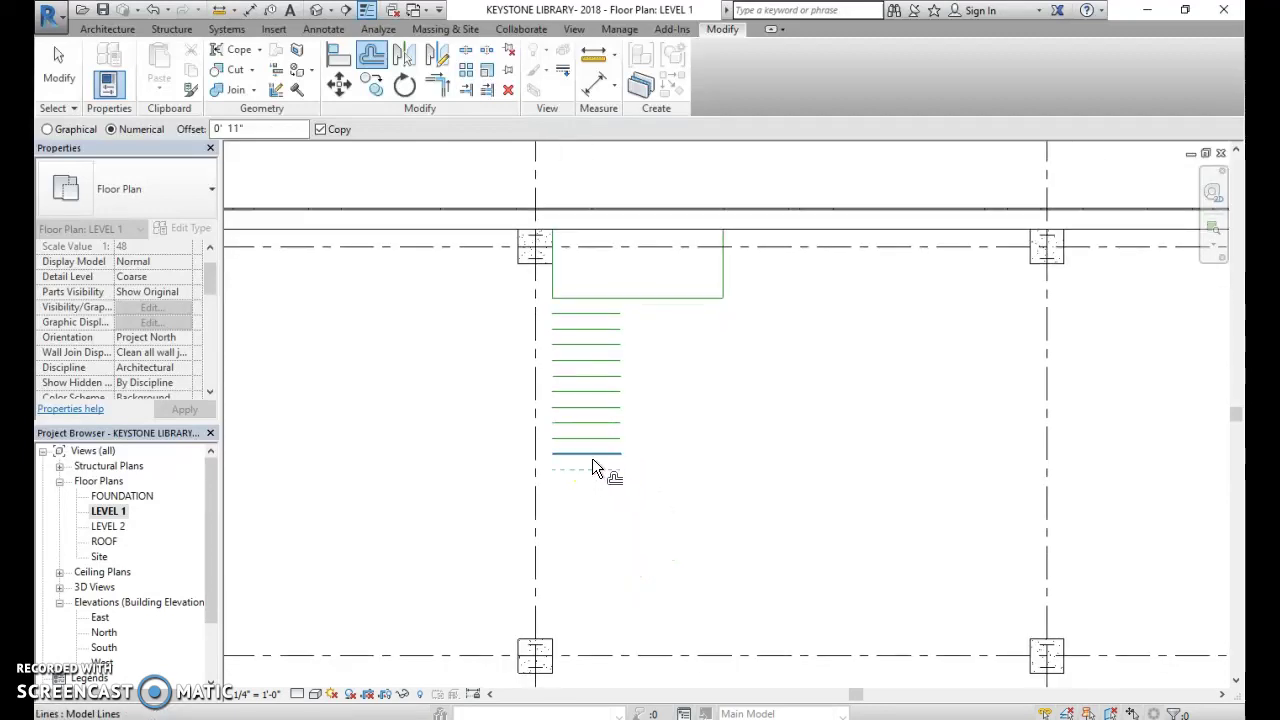
left_click(592, 460)
scroll(590, 485, "up", 2)
left_click(597, 490)
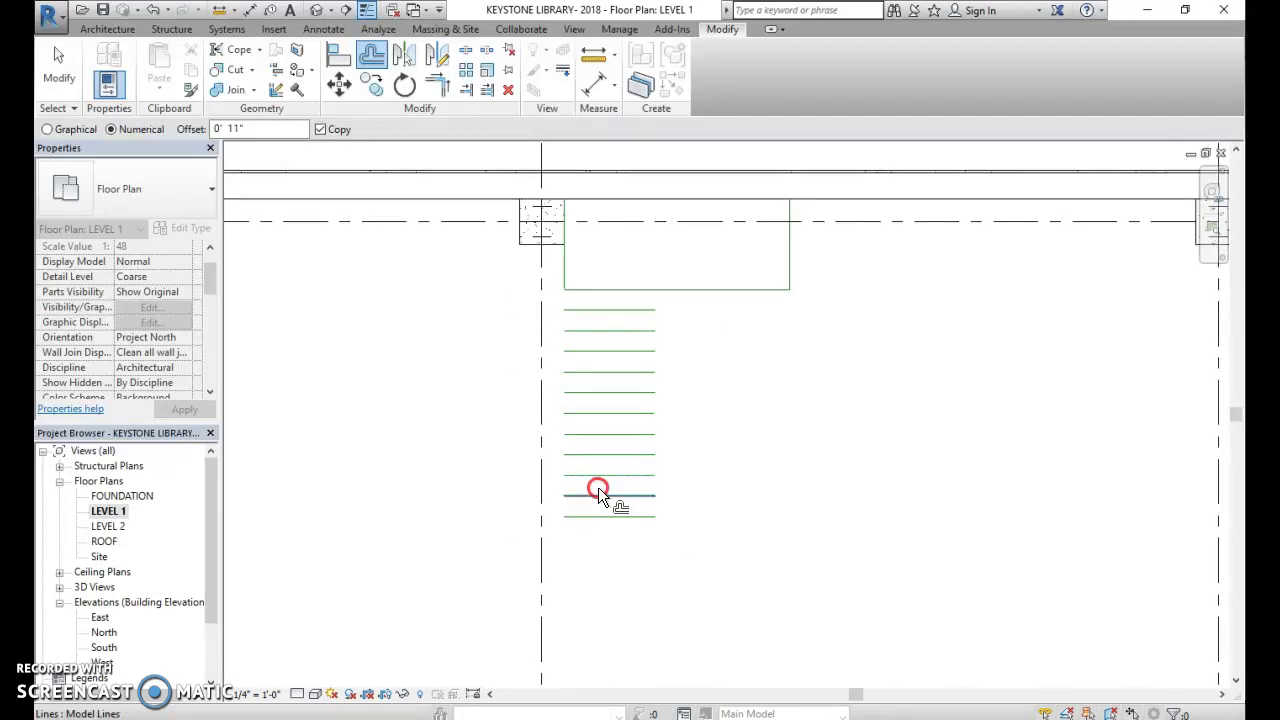
middle_click_drag(624, 606, 545, 565)
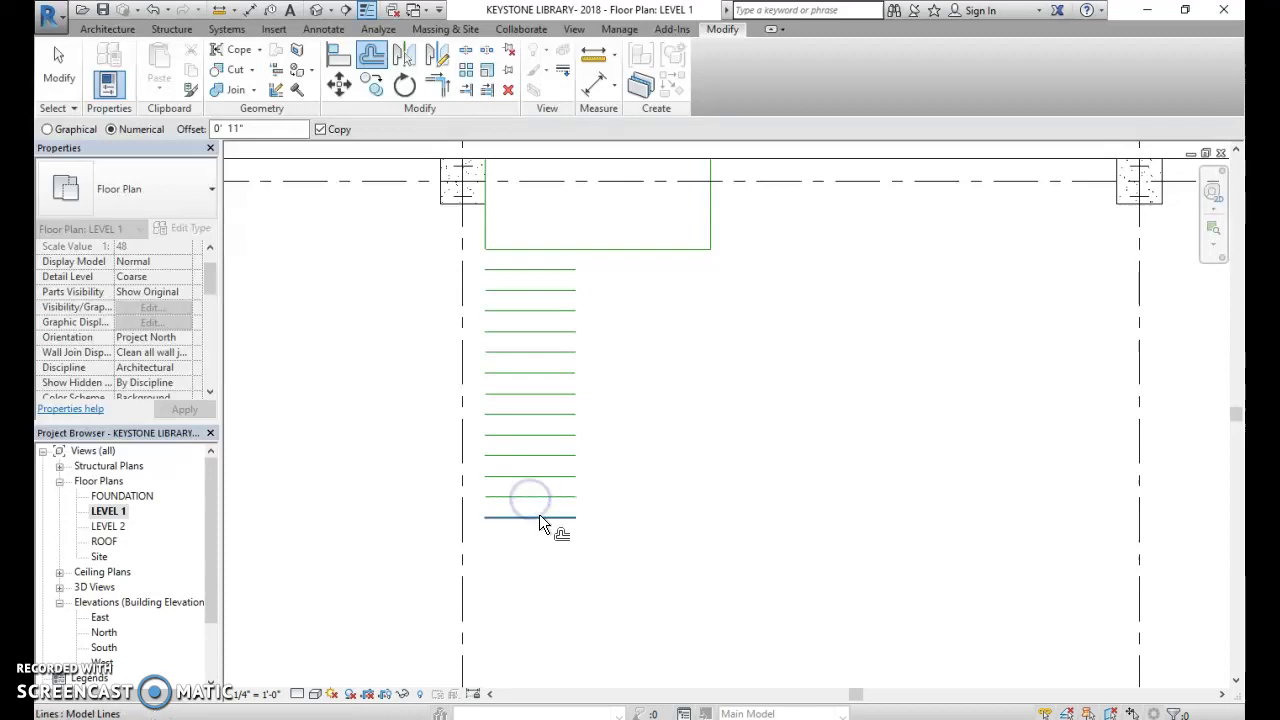
left_click(539, 526)
left_click(533, 542)
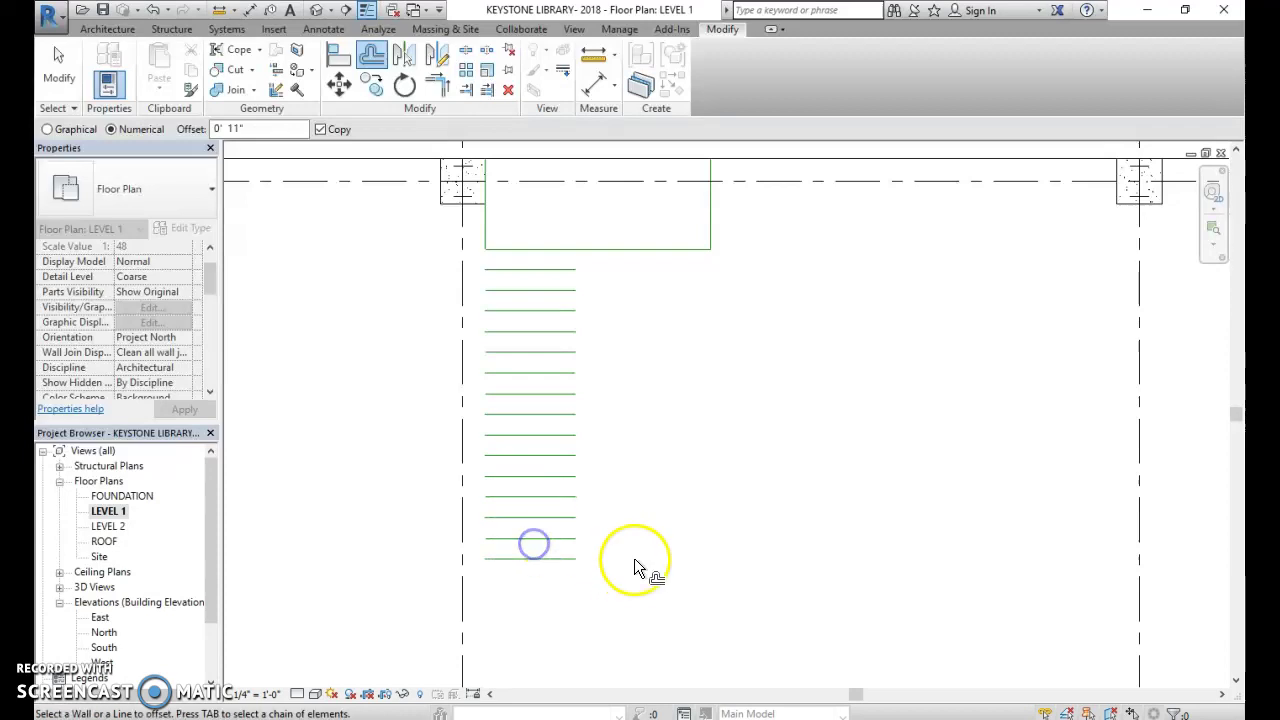
middle_click_drag(634, 558, 639, 524)
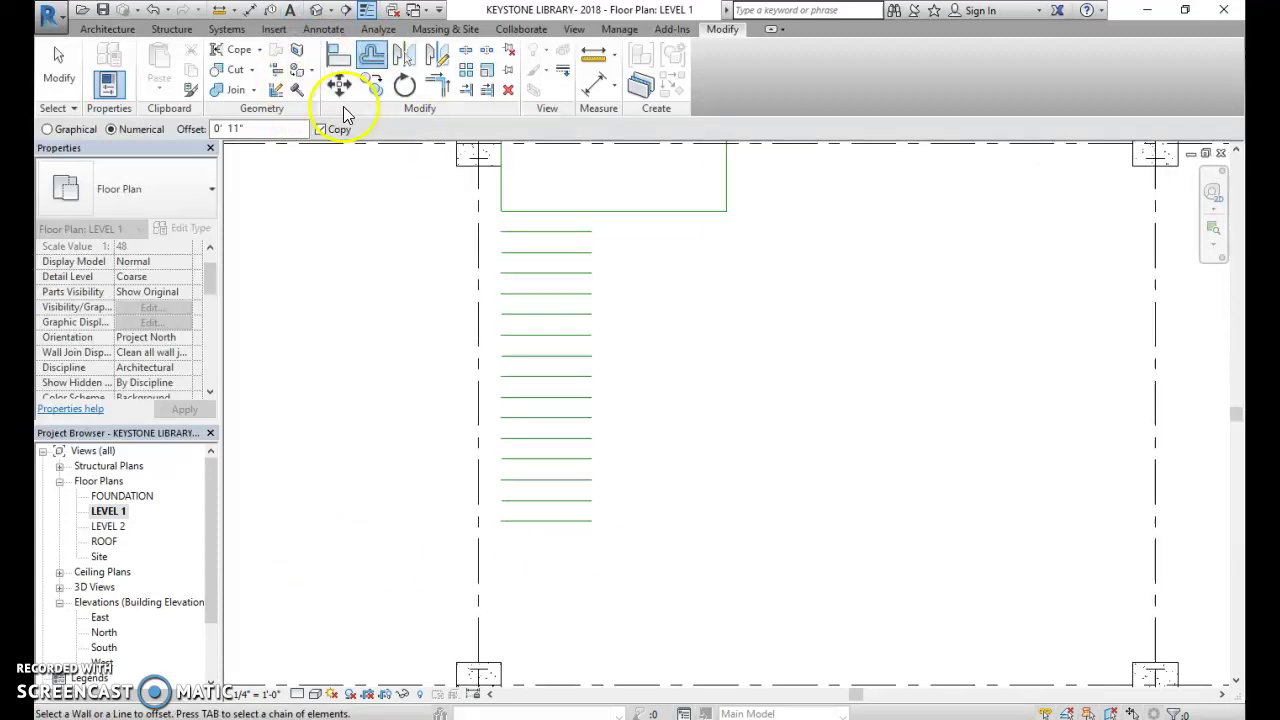
Start a new stair with its Location Line set to Run: Left.
left_click(107, 29)
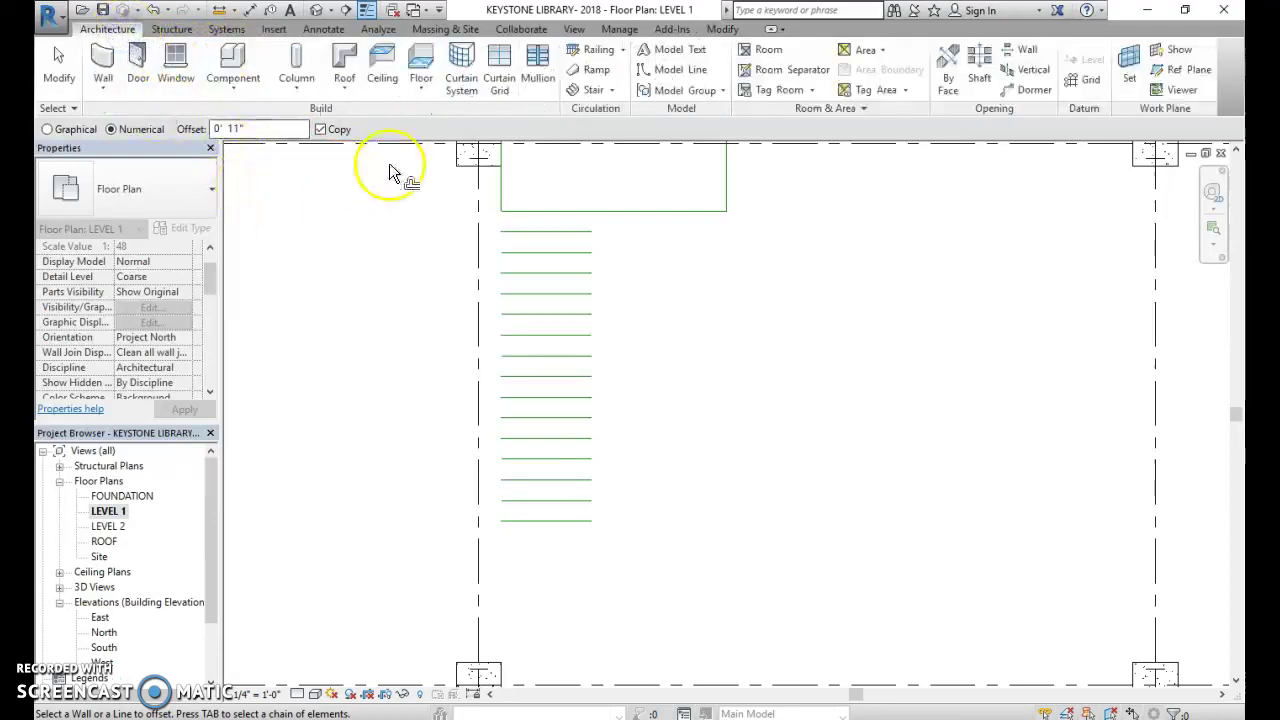
left_click(603, 92)
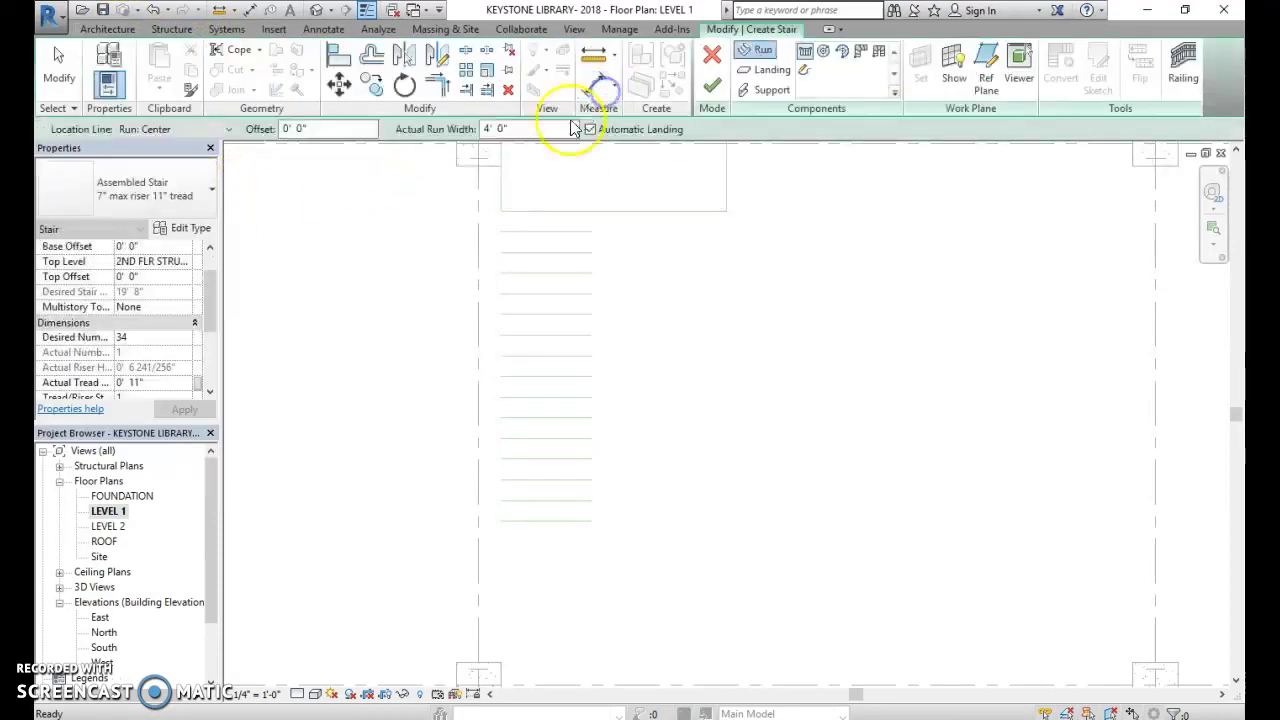
left_click(193, 131)
left_click(170, 166)
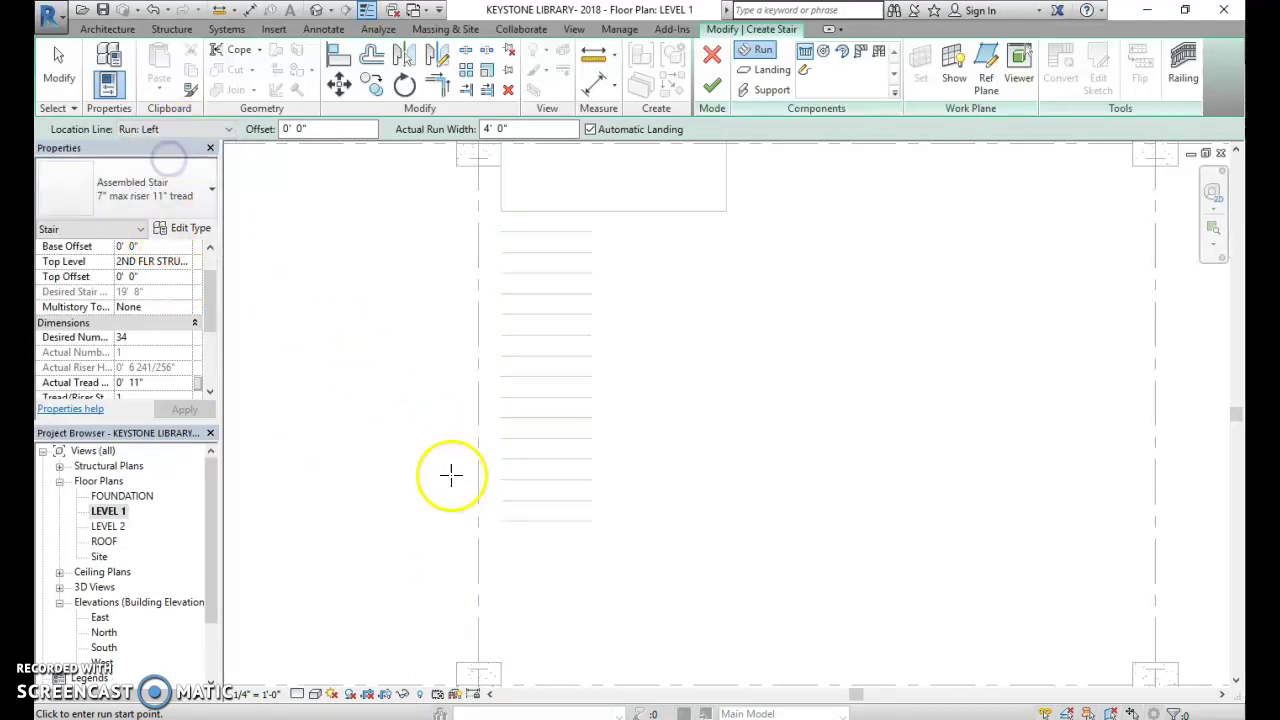
Draw the up run and the parallel return run, then finish the U-shaped stair.
left_click(502, 519)
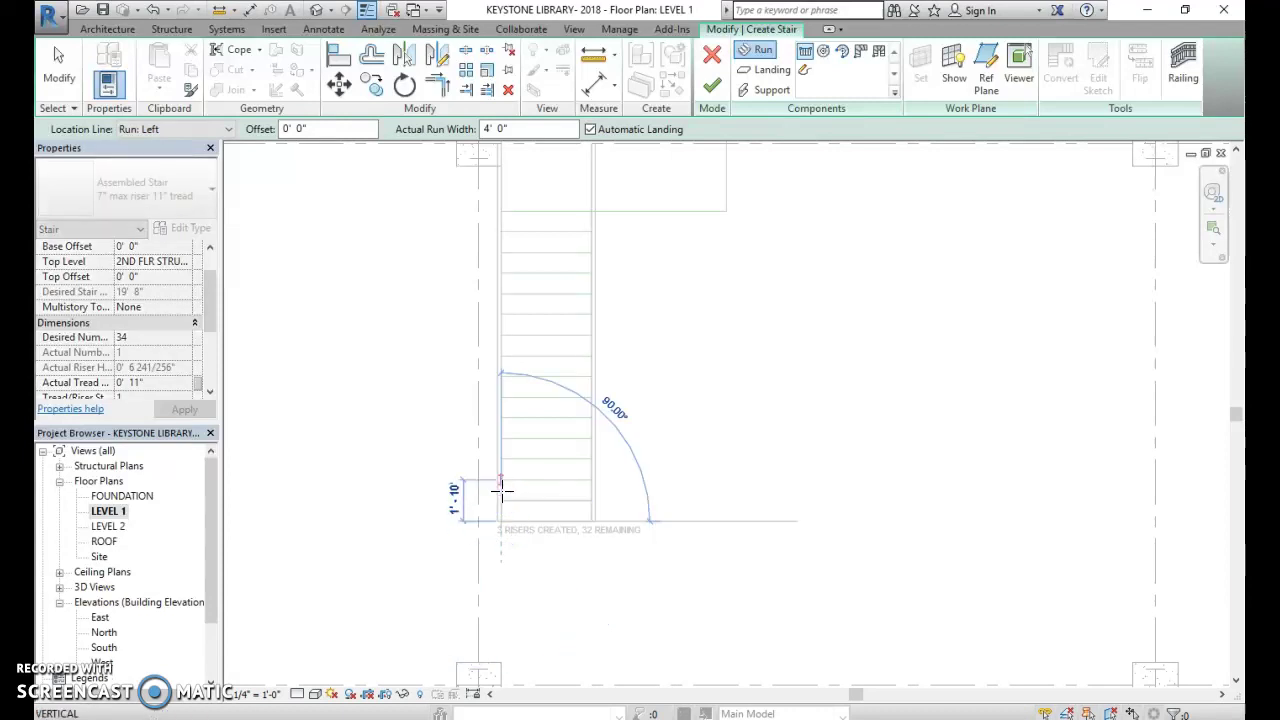
mouse_move(501, 479)
left_mouse_down()
mouse_move(490, 386)
mouse_move(501, 211)
left_mouse_up()
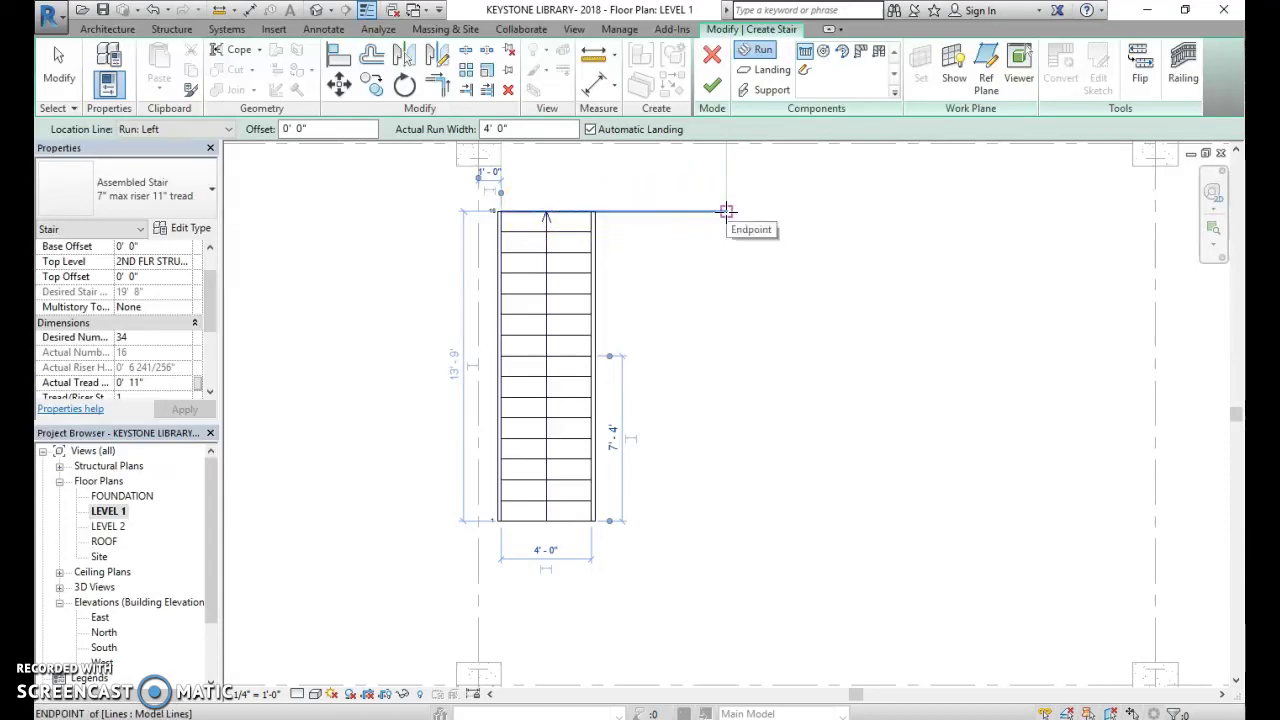
left_click_drag(726, 211, 725, 625)
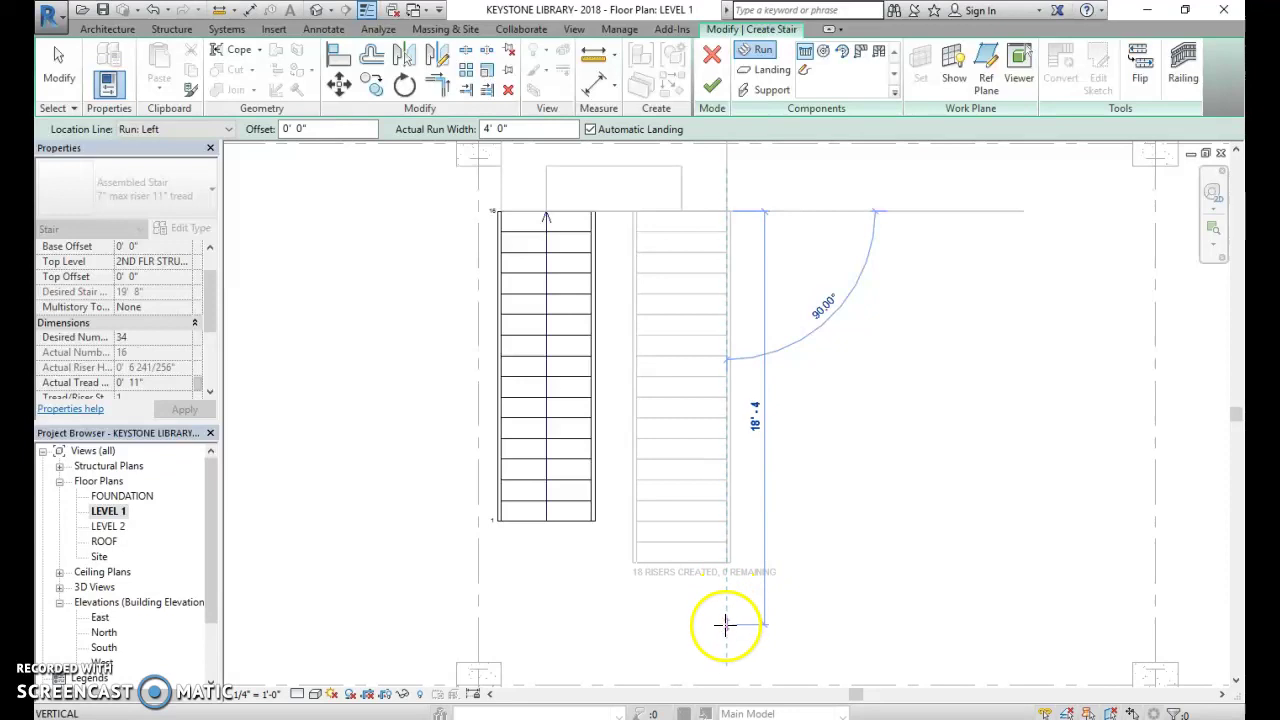
left_click(729, 651)
scroll(708, 557, "down", 3)
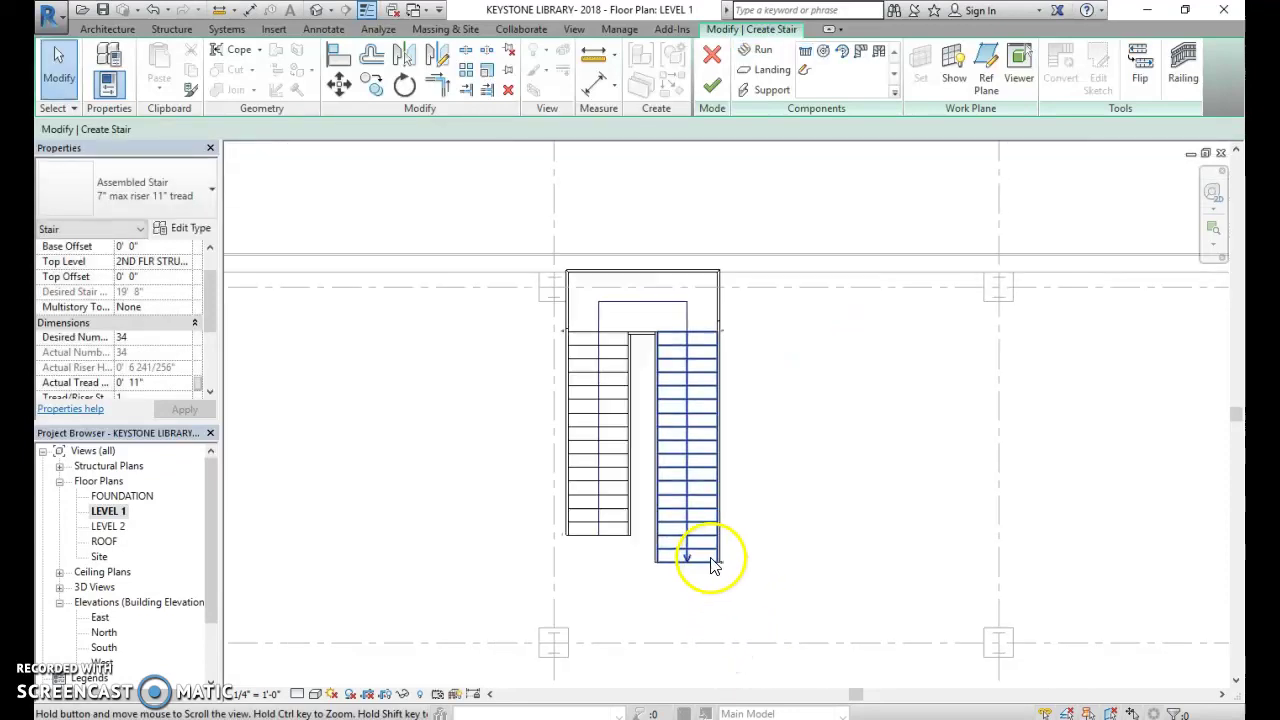
key("Escape")
left_click(710, 90)
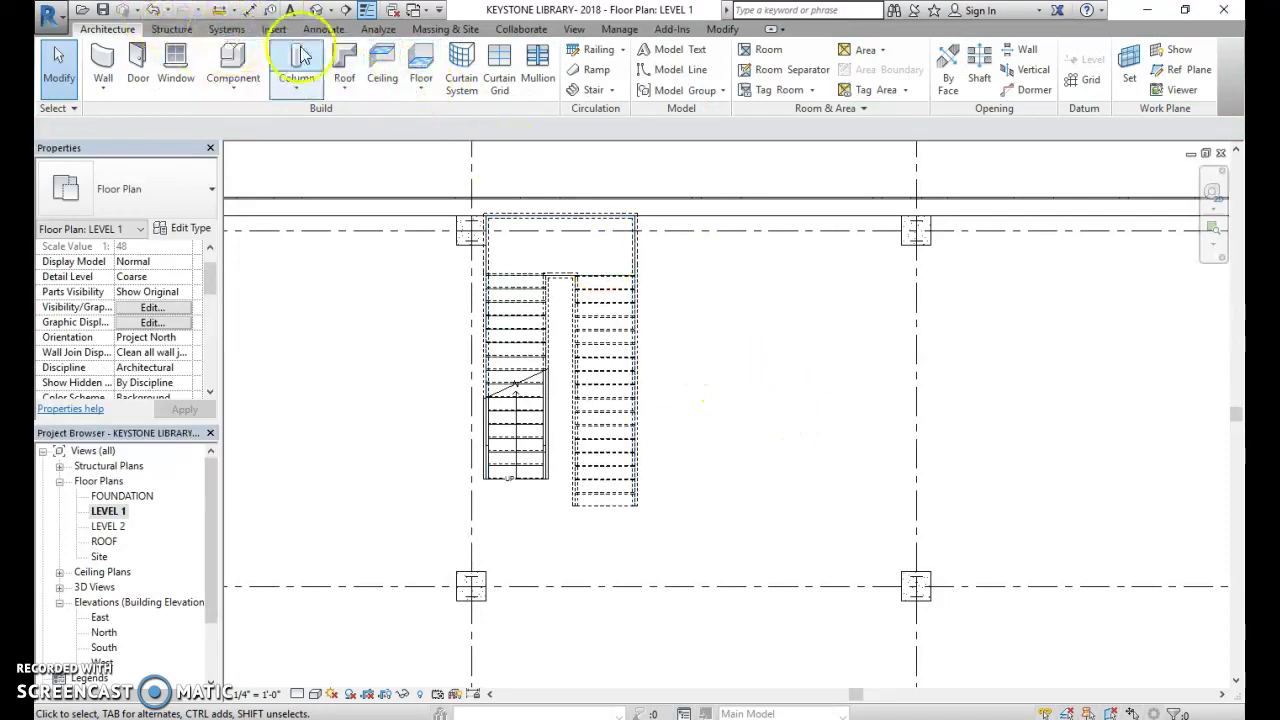
Place a perspective camera below the stair, aimed up at it.
left_click(331, 10)
left_click(344, 50)
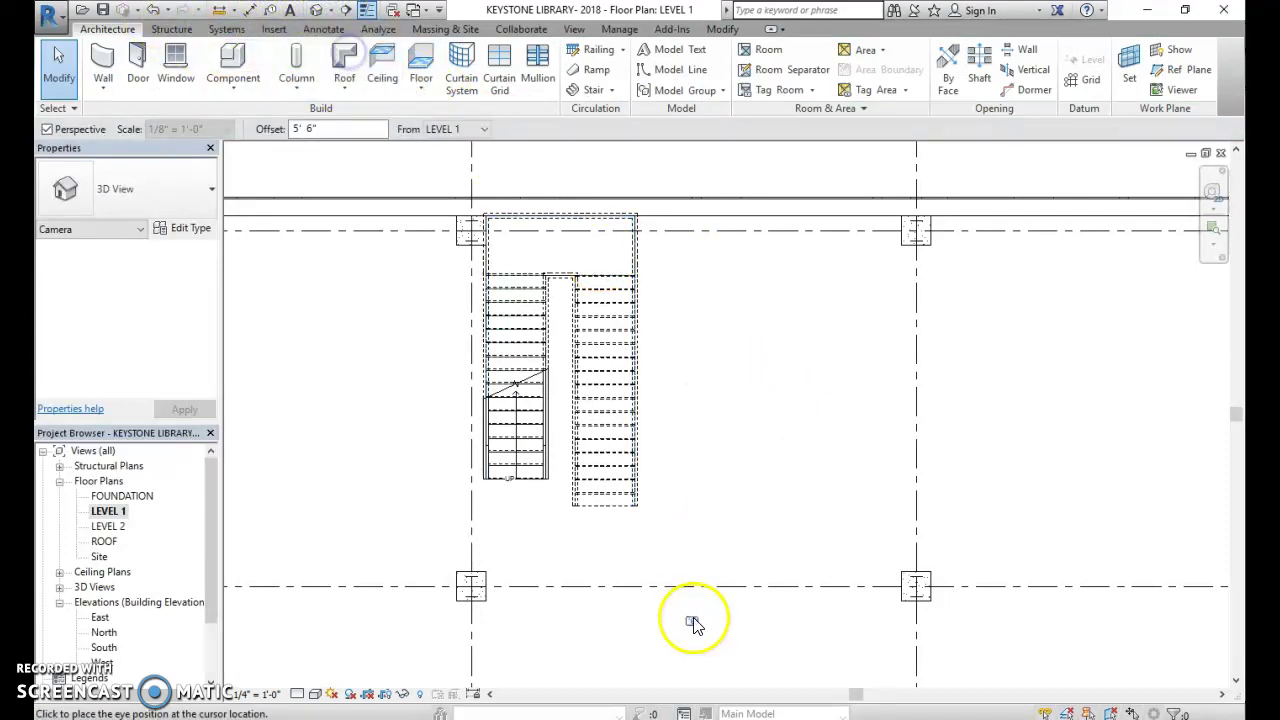
left_click(667, 587)
left_click(543, 257)
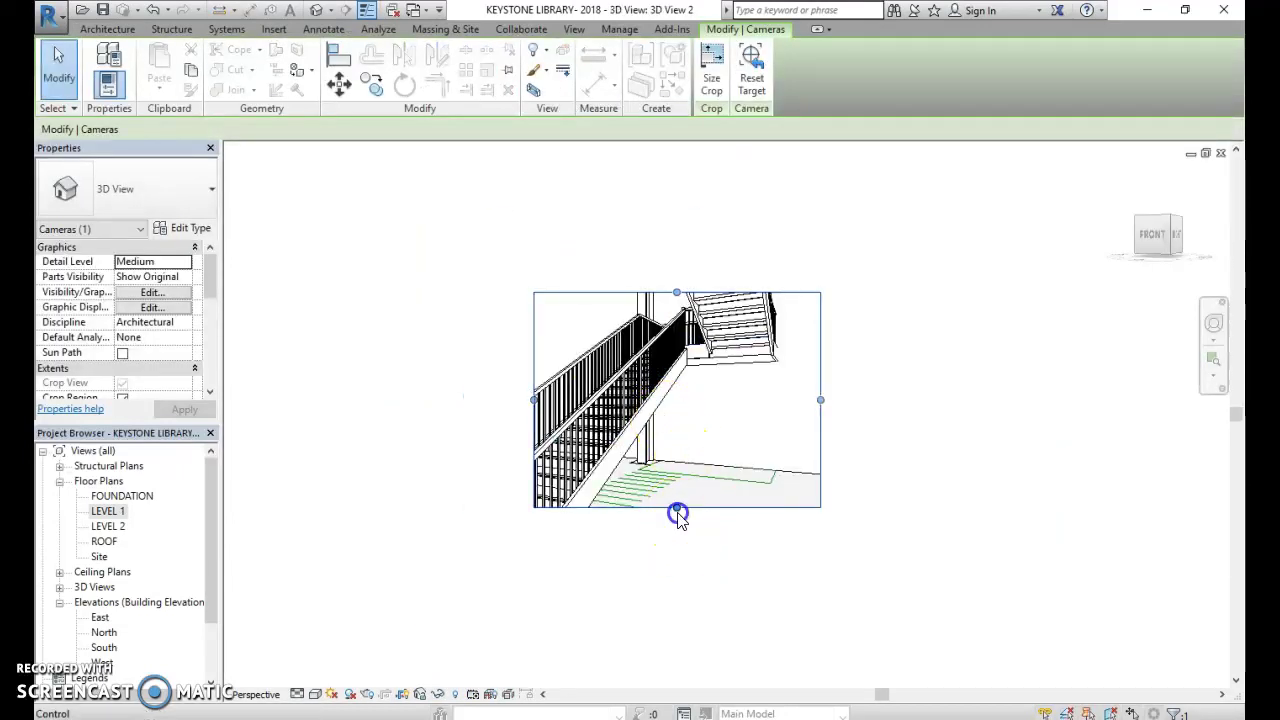
Extend the 3D View 2 crop region at the bottom, left, right and top.
left_click_drag(685, 560, 686, 591)
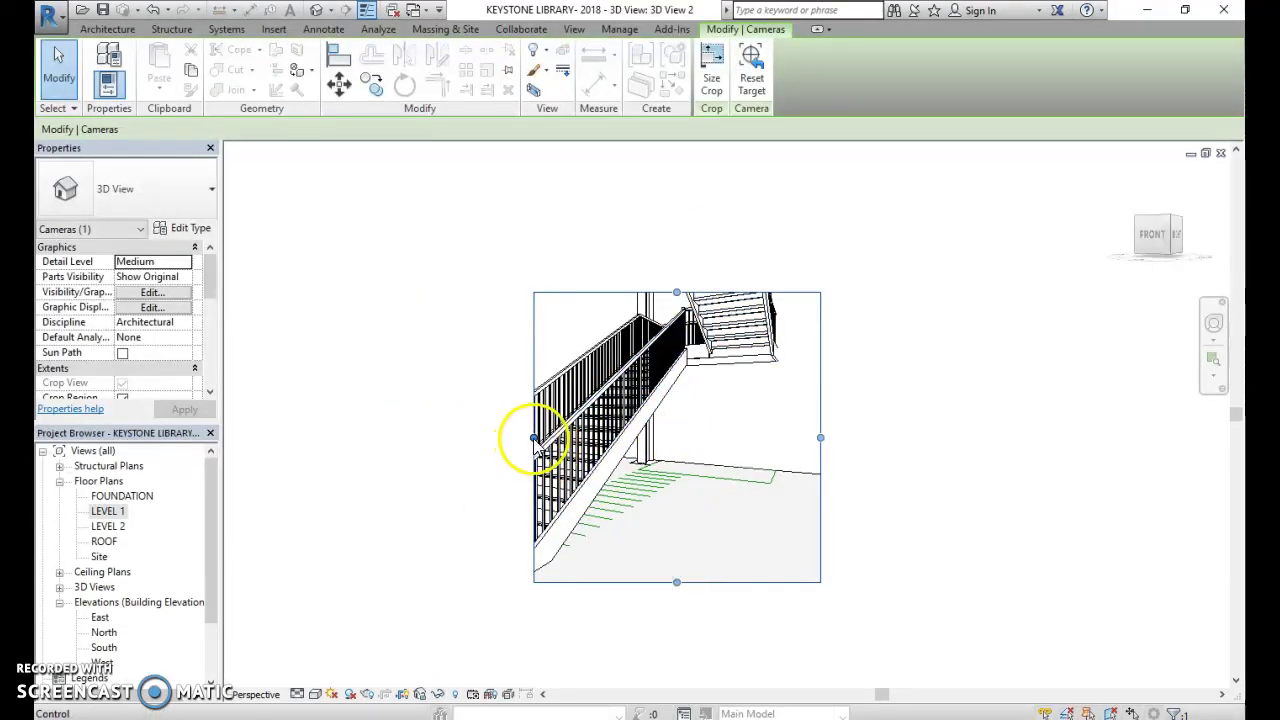
left_click_drag(534, 439, 456, 437)
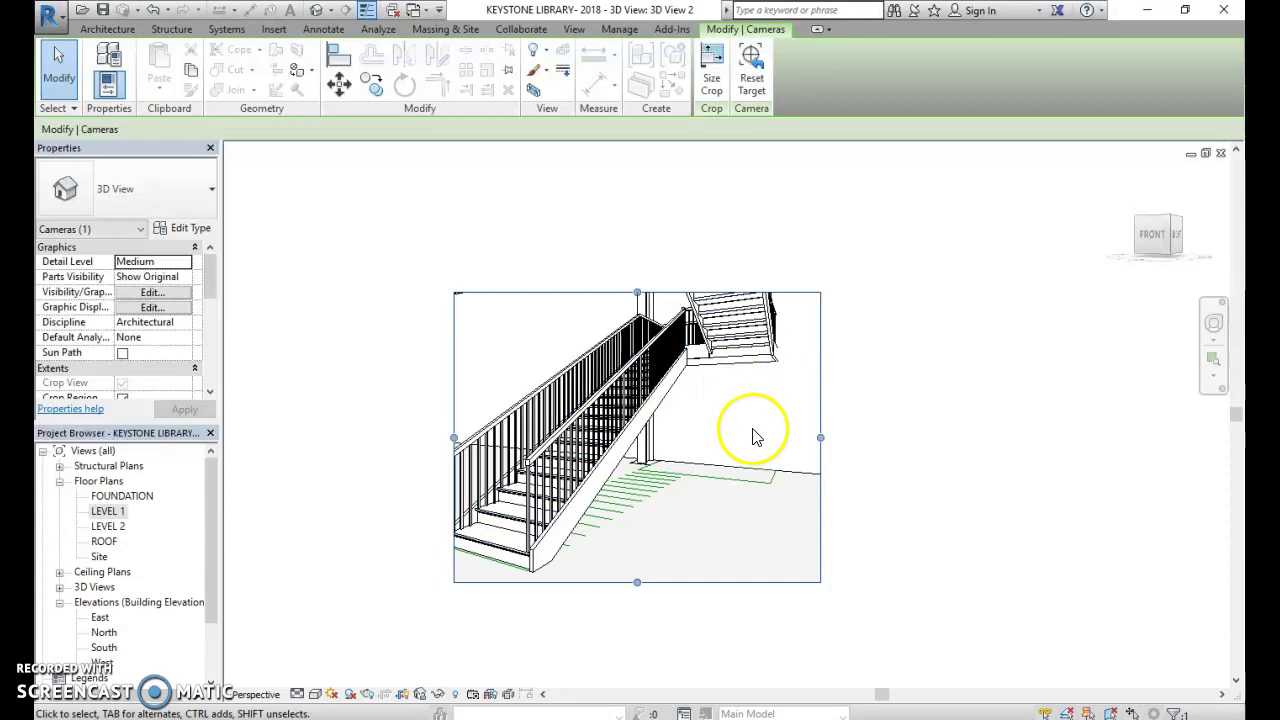
left_click_drag(820, 437, 886, 437)
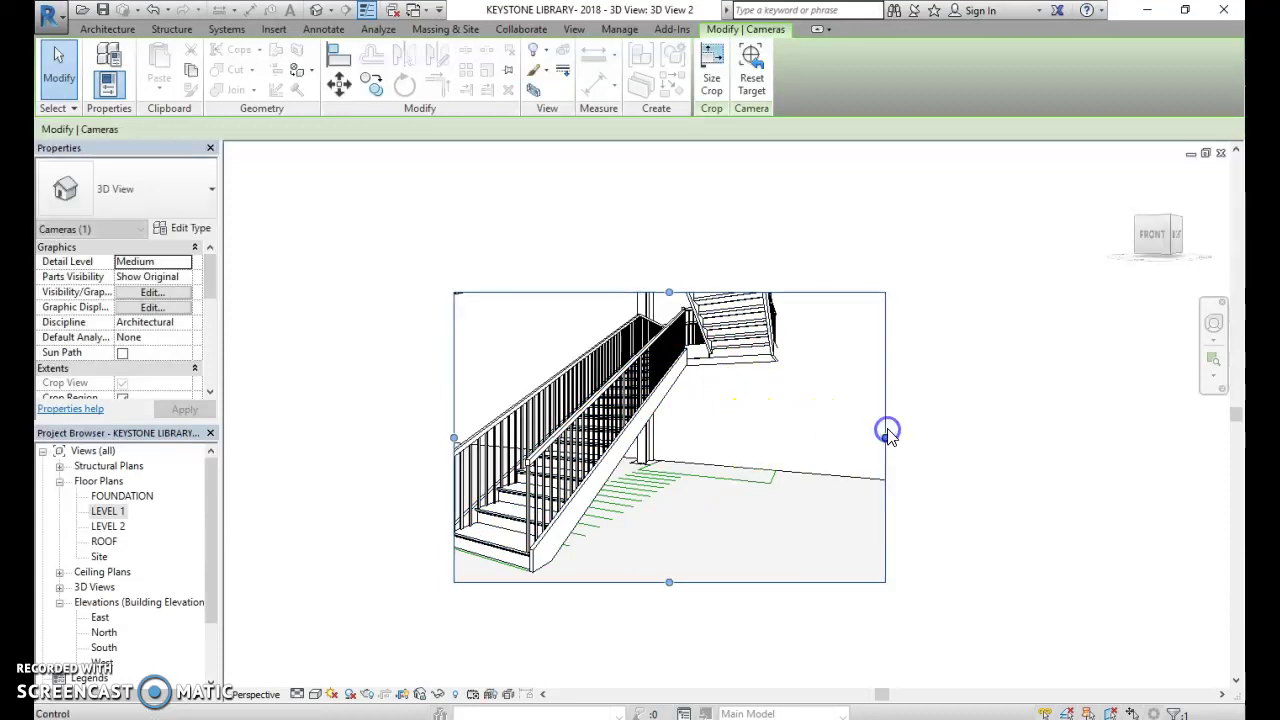
left_click_drag(669, 292, 669, 252)
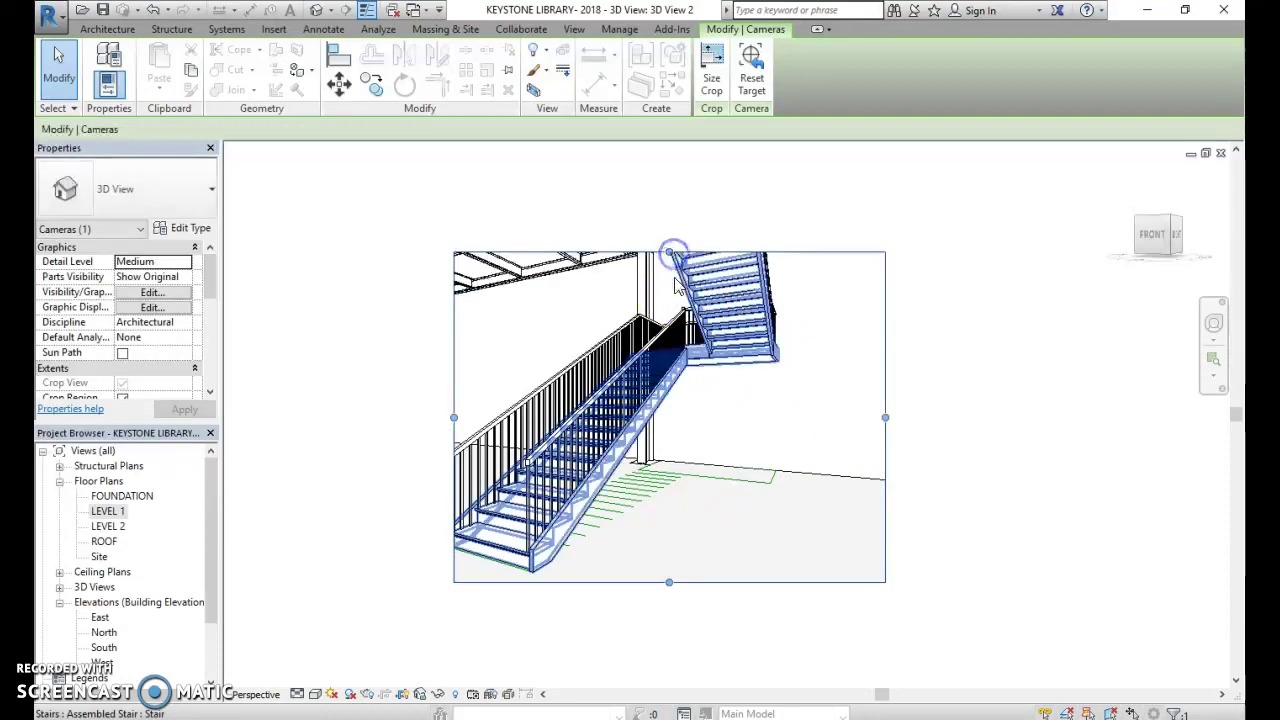
Reopen LEVEL 1, deselect the camera, and pan to the empty bay right of the stair.
double_click(105, 511)
scroll(765, 405, "down", 2)
left_click(757, 389)
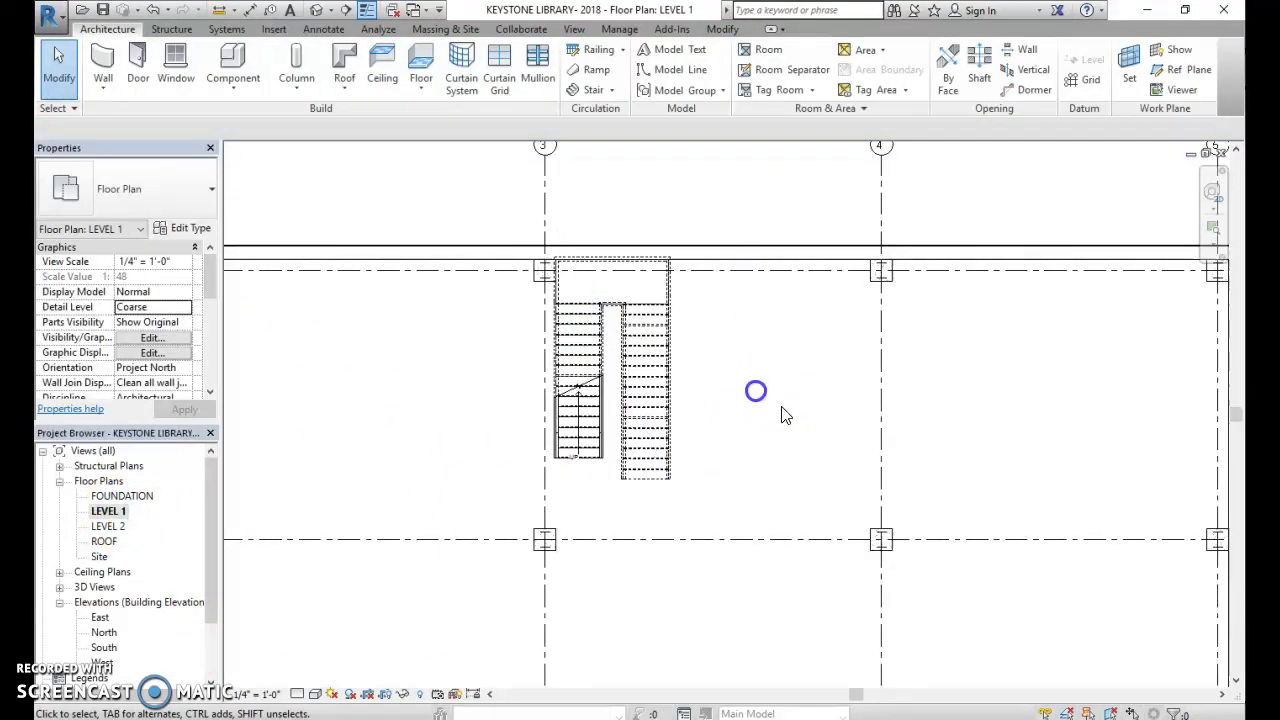
middle_click_drag(757, 389, 580, 409)
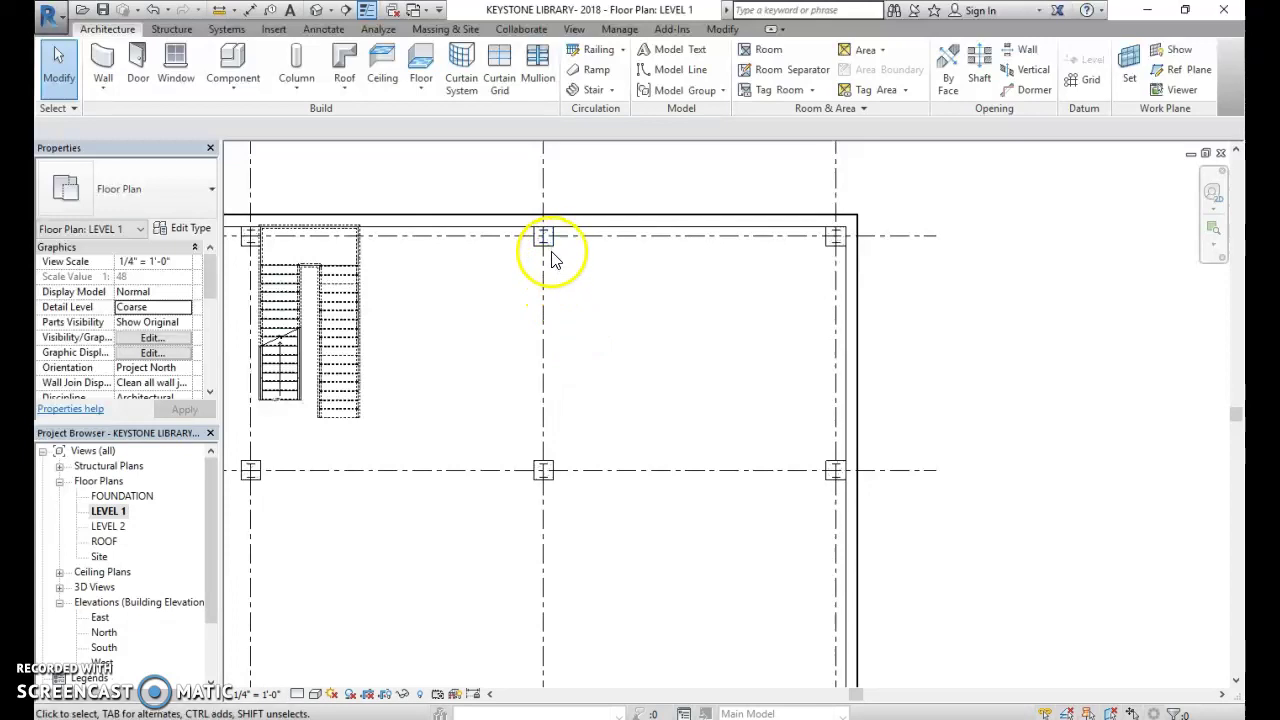
scroll(680, 228, "up", 2)
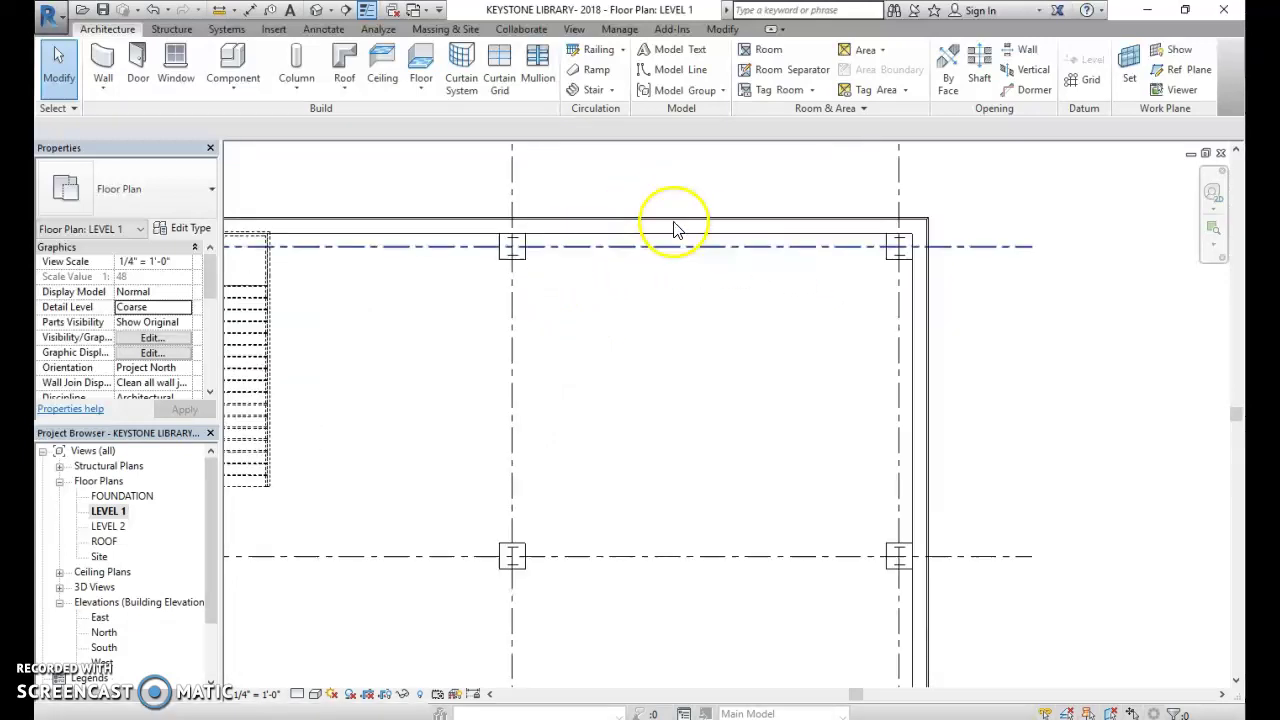
Outline a narrow rectangle of model lines along the bay's right wall.
left_click(682, 70)
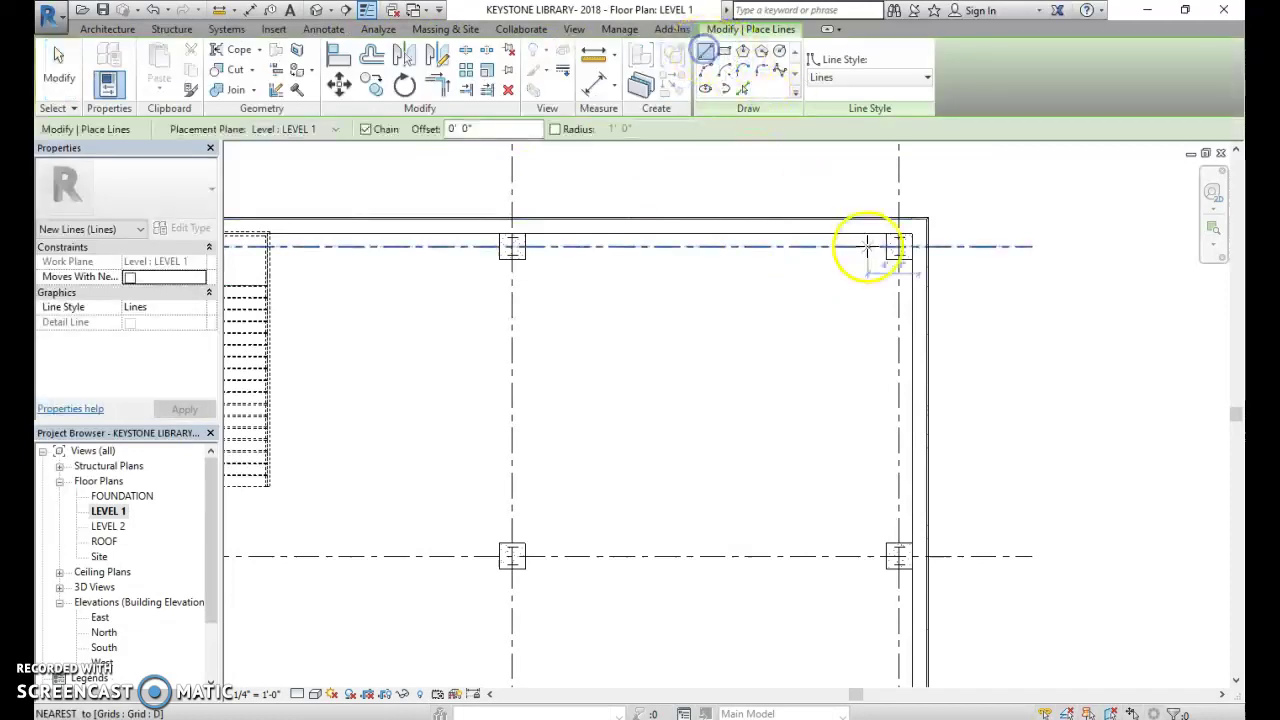
scroll(880, 250, "up", 3)
left_click(910, 263)
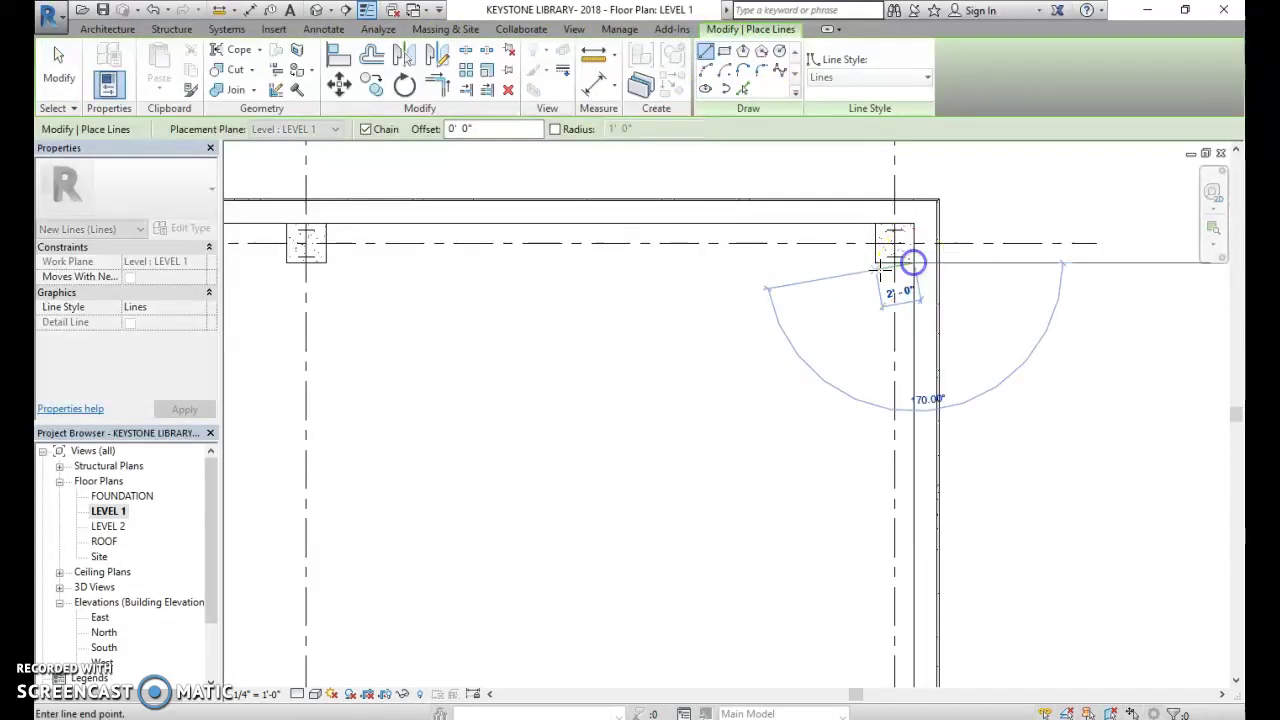
left_click(787, 265)
scroll(777, 370, "down", 2)
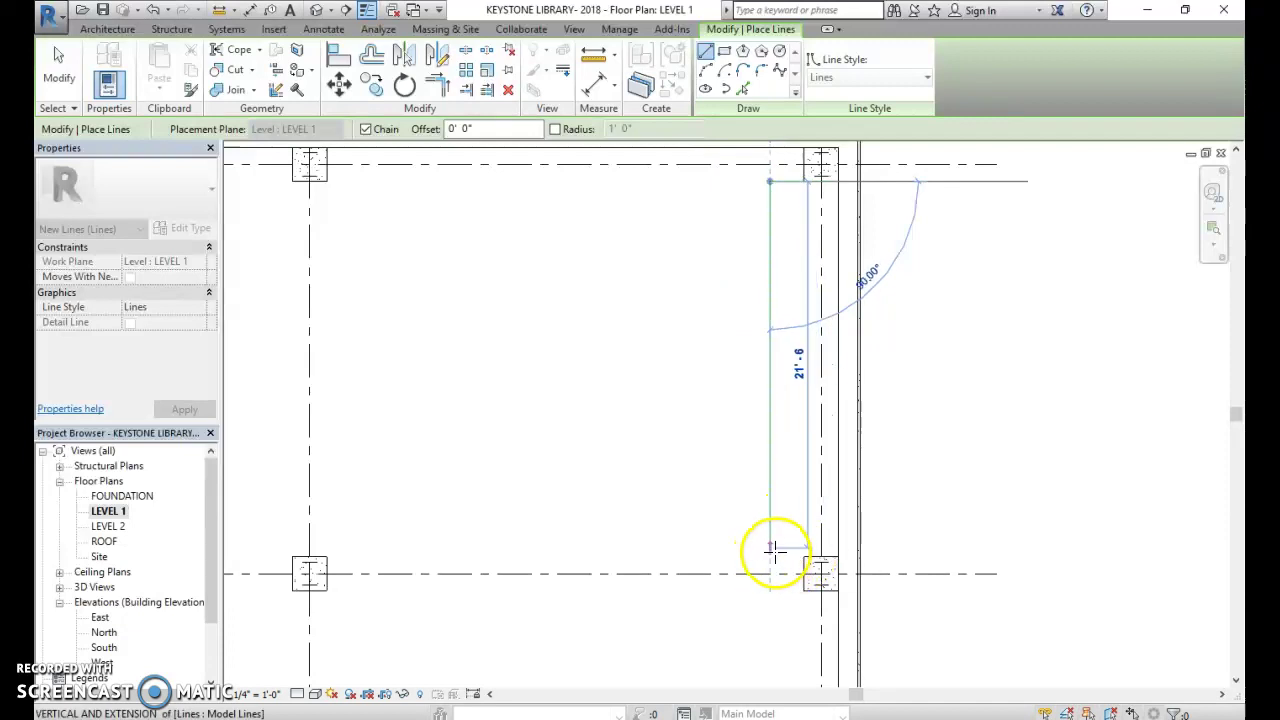
left_click(843, 556)
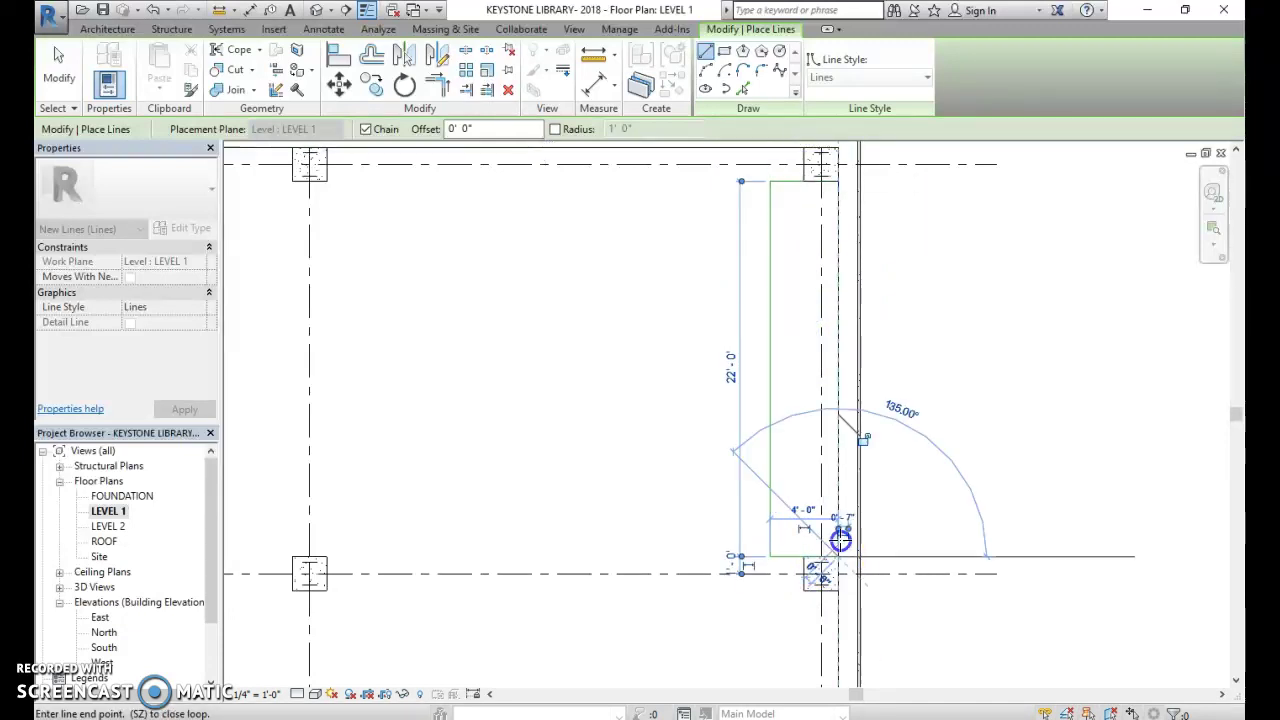
left_click(820, 198)
key("Escape")
key("Escape")
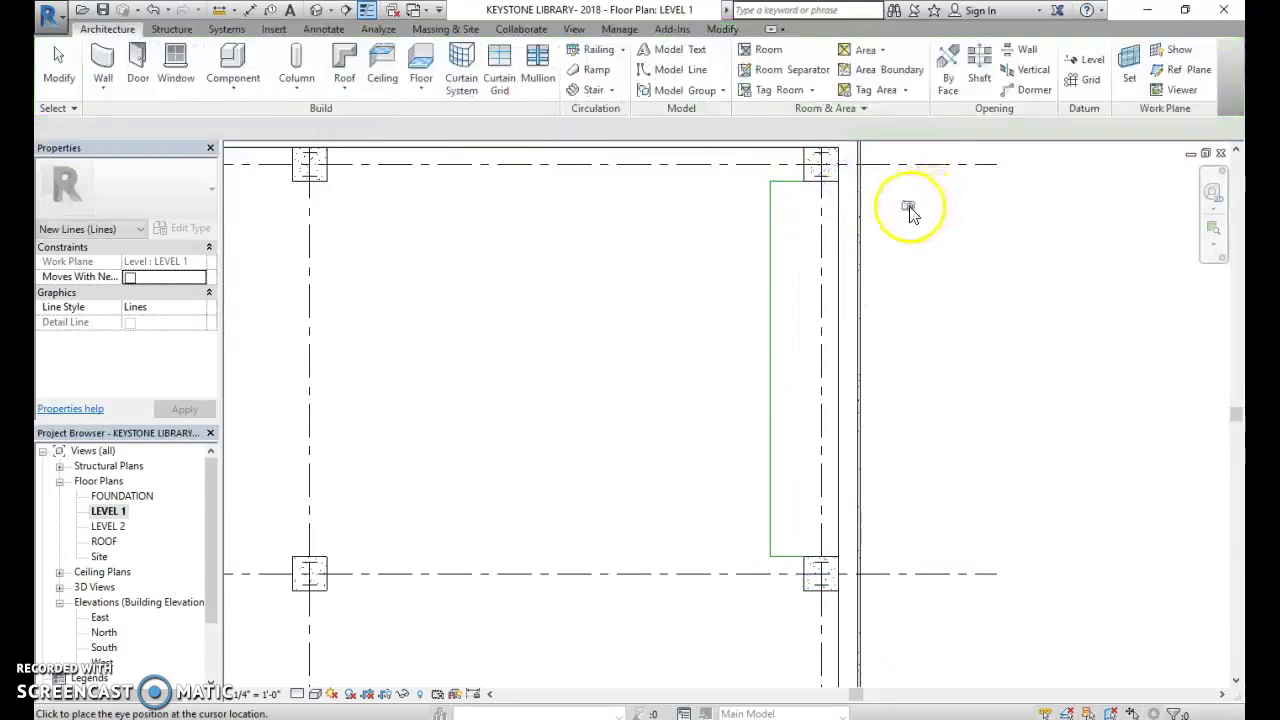
key("c")
key("a")
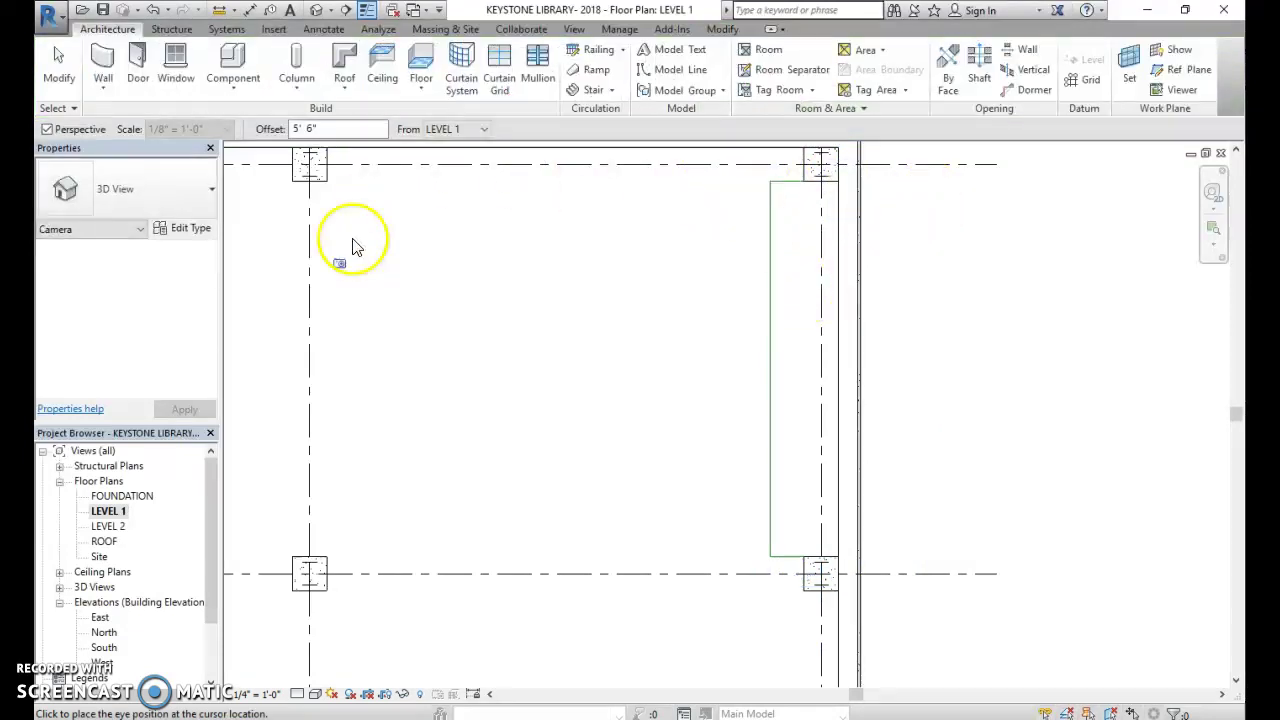
Draw a 5' 0" vertical model line from the outline's top corner.
left_click(652, 70)
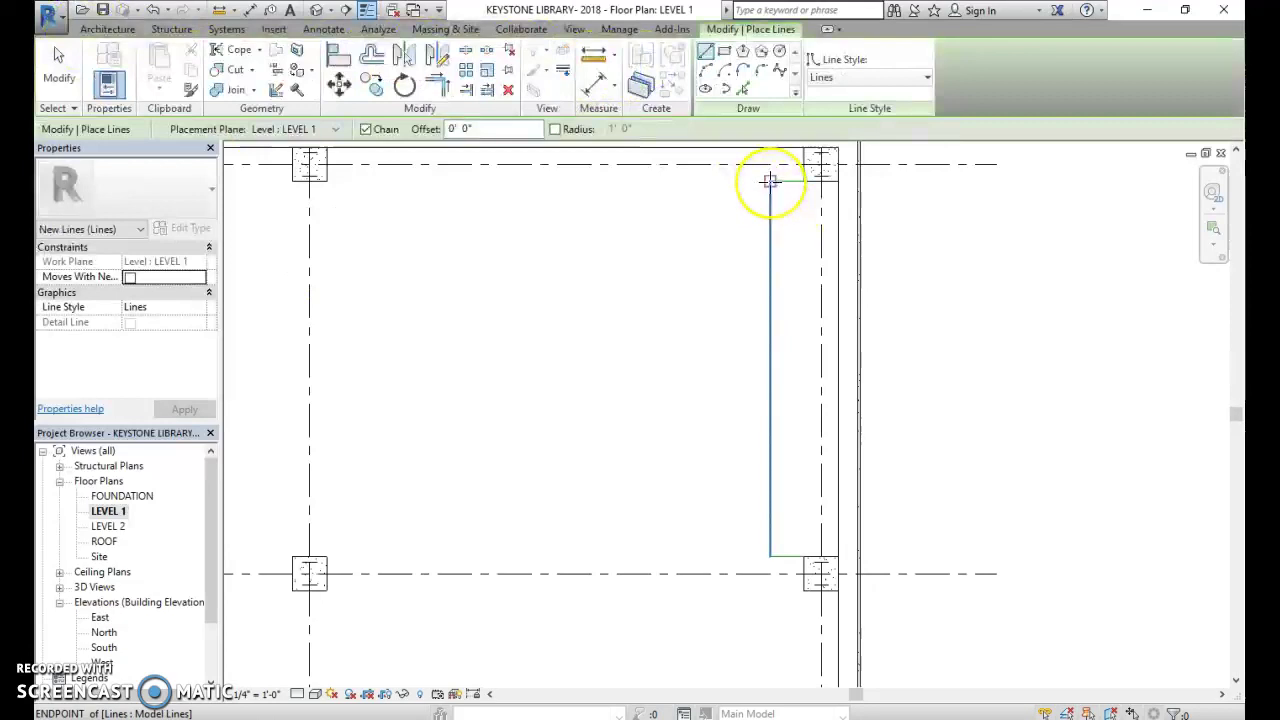
left_click(770, 181)
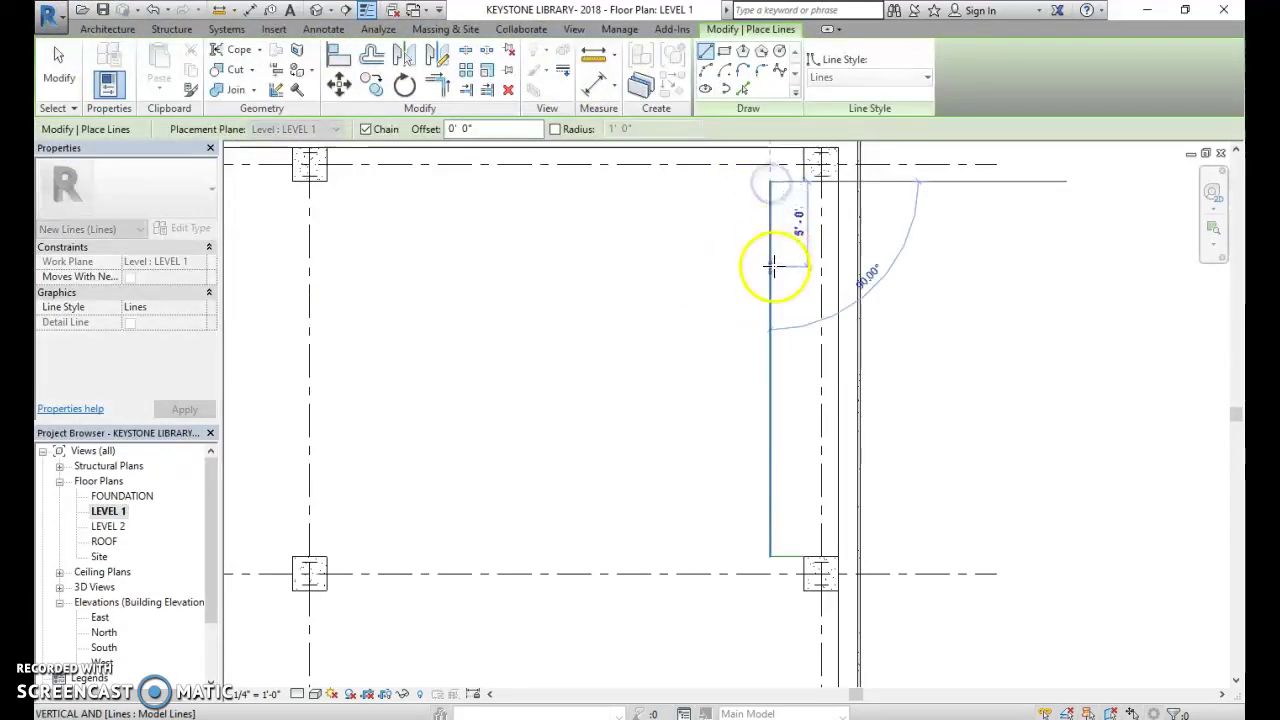
type("4")
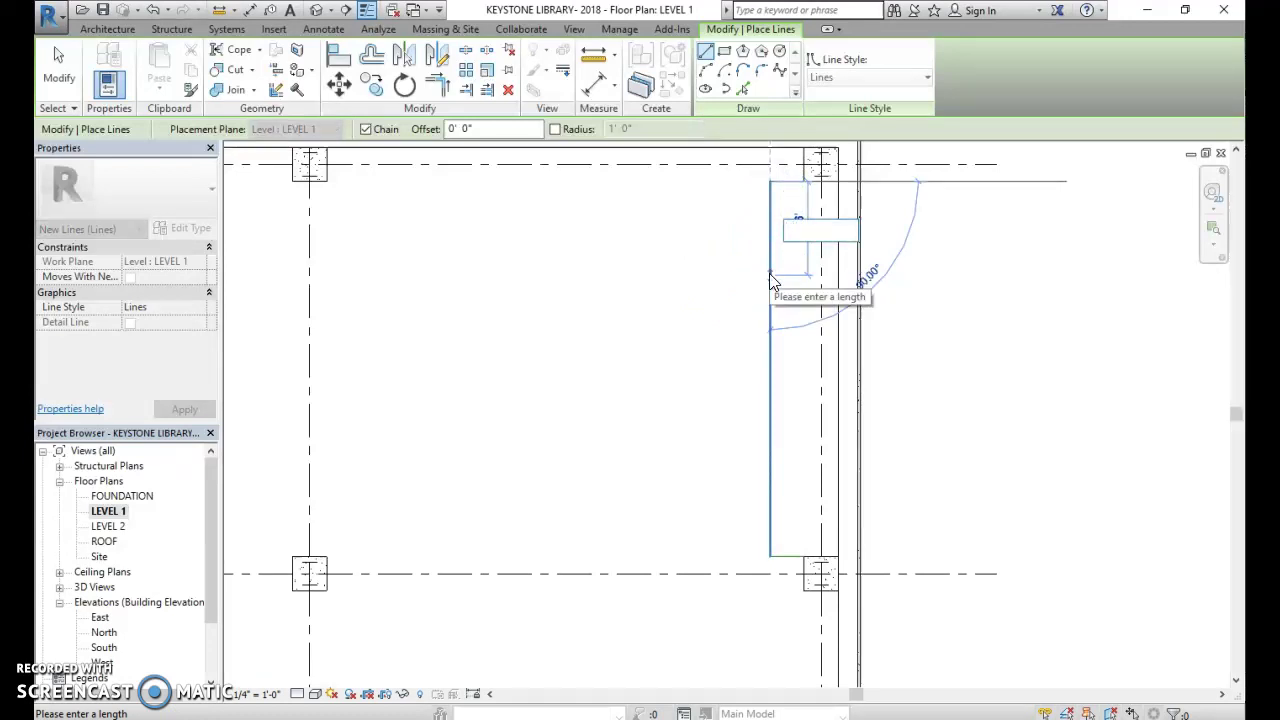
type("5")
key("Return")
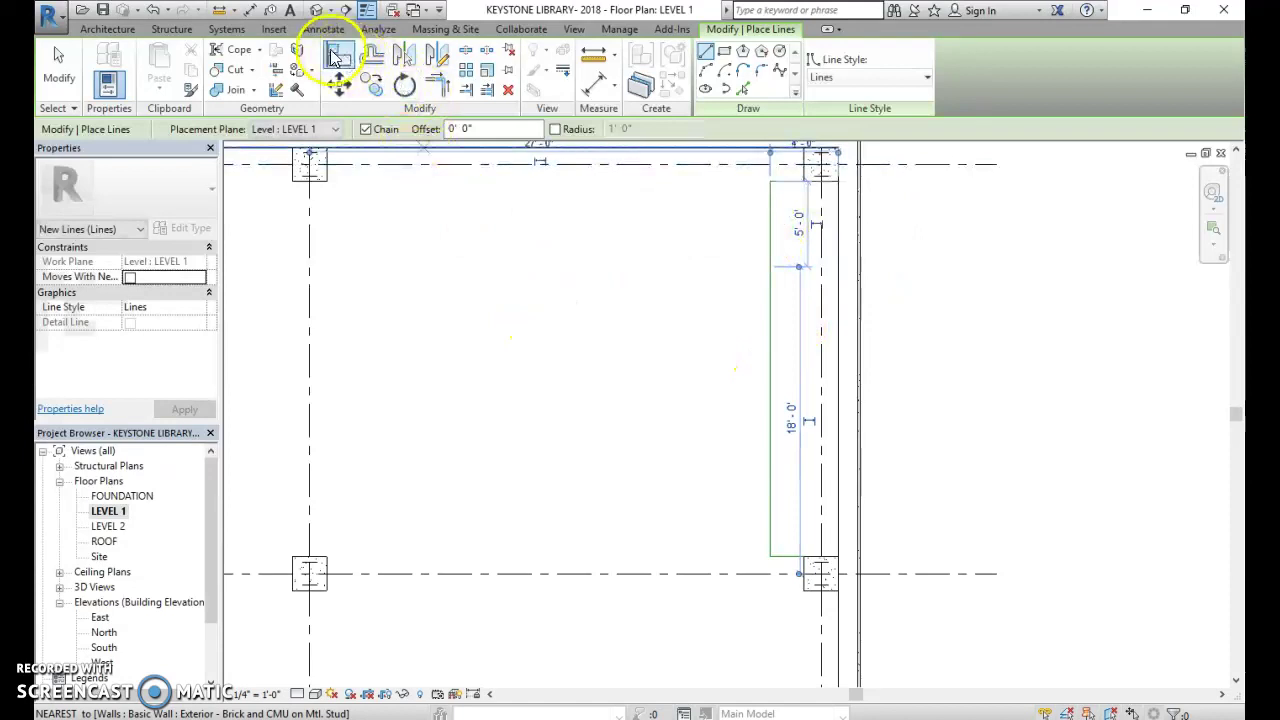
Offset-copy the short line leftward eight times at 0' 11" spacing to form a row of tread lines.
left_click(370, 56)
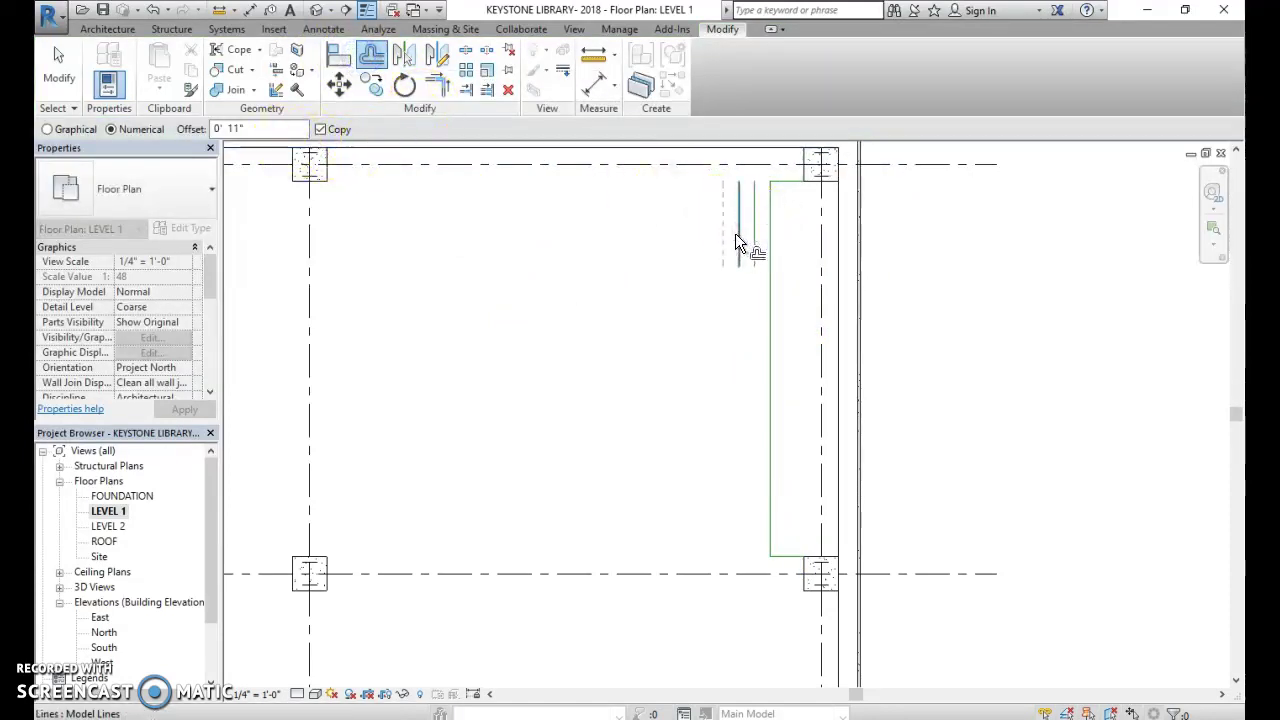
left_click(735, 236)
left_click(721, 238)
left_click(706, 234)
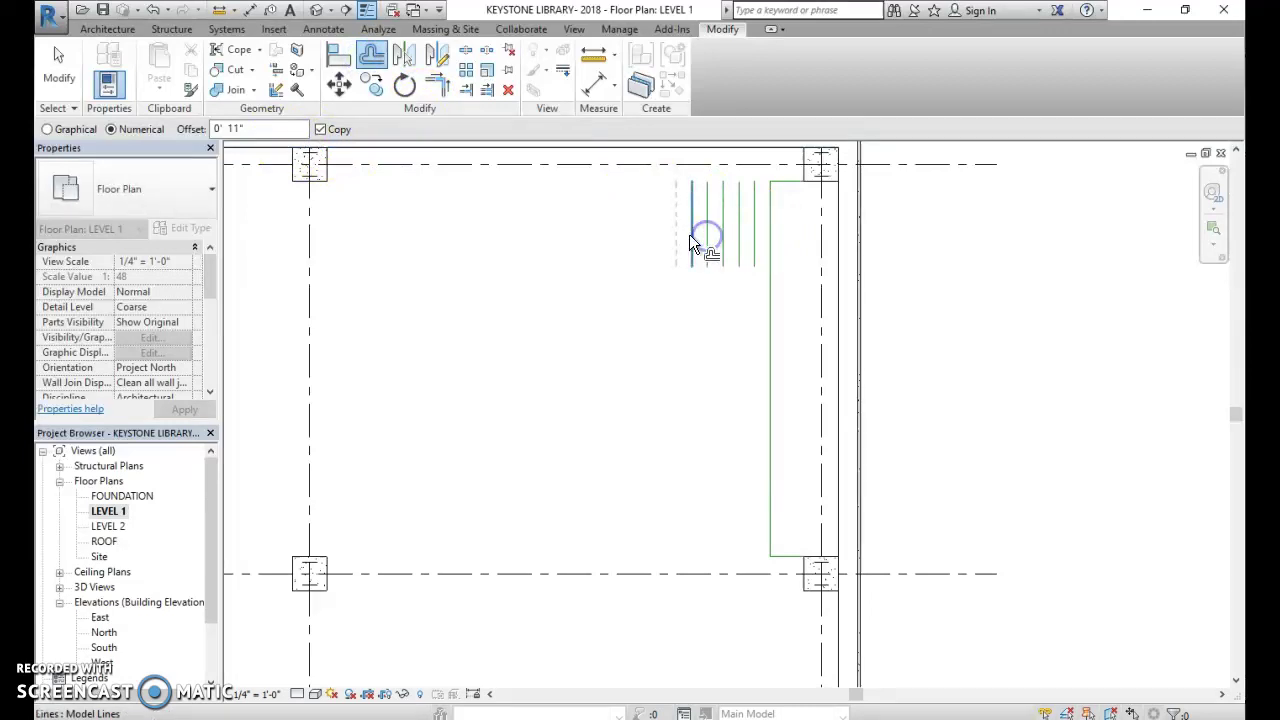
left_click(689, 234)
left_click(672, 234)
left_click(656, 236)
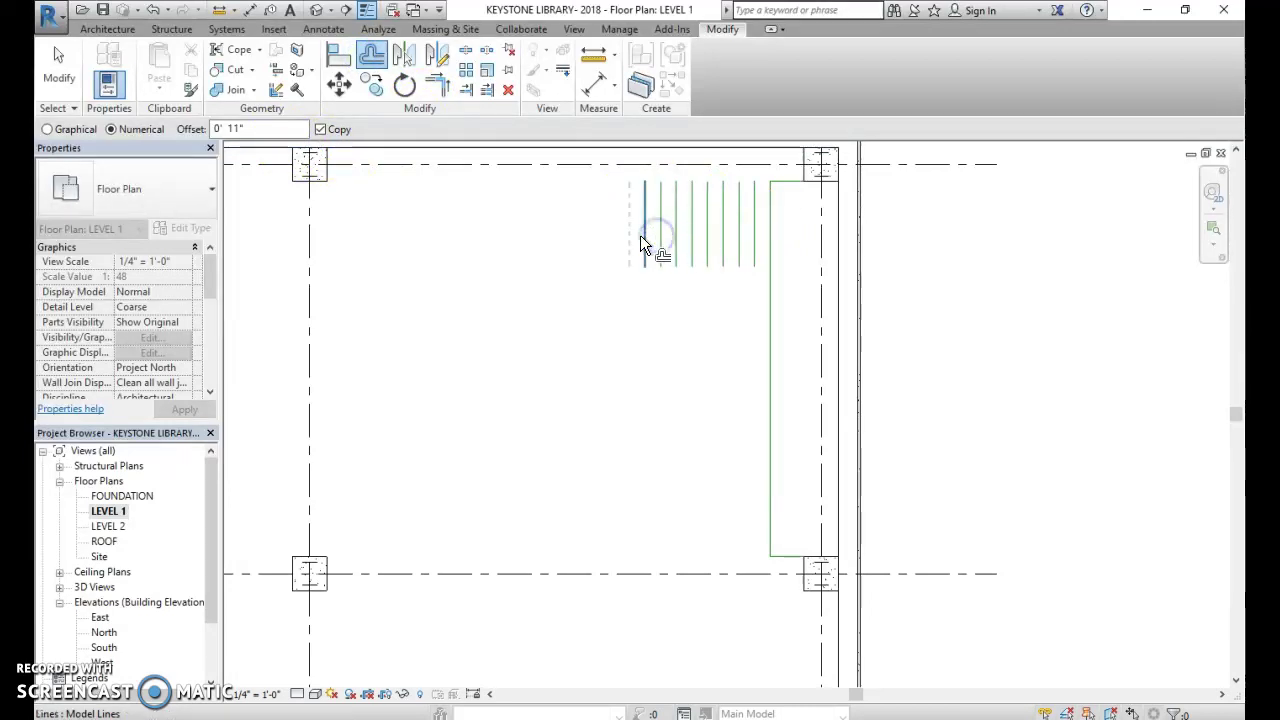
left_click(640, 235)
left_click(625, 240)
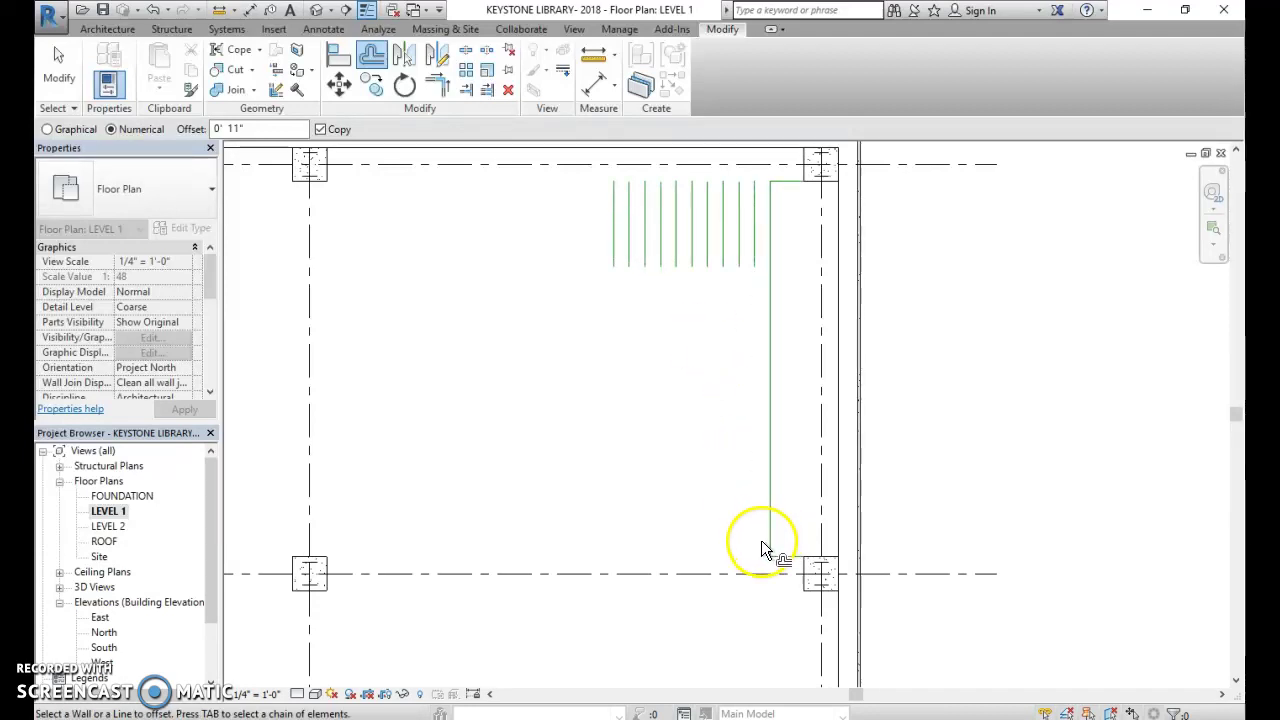
key("Escape")
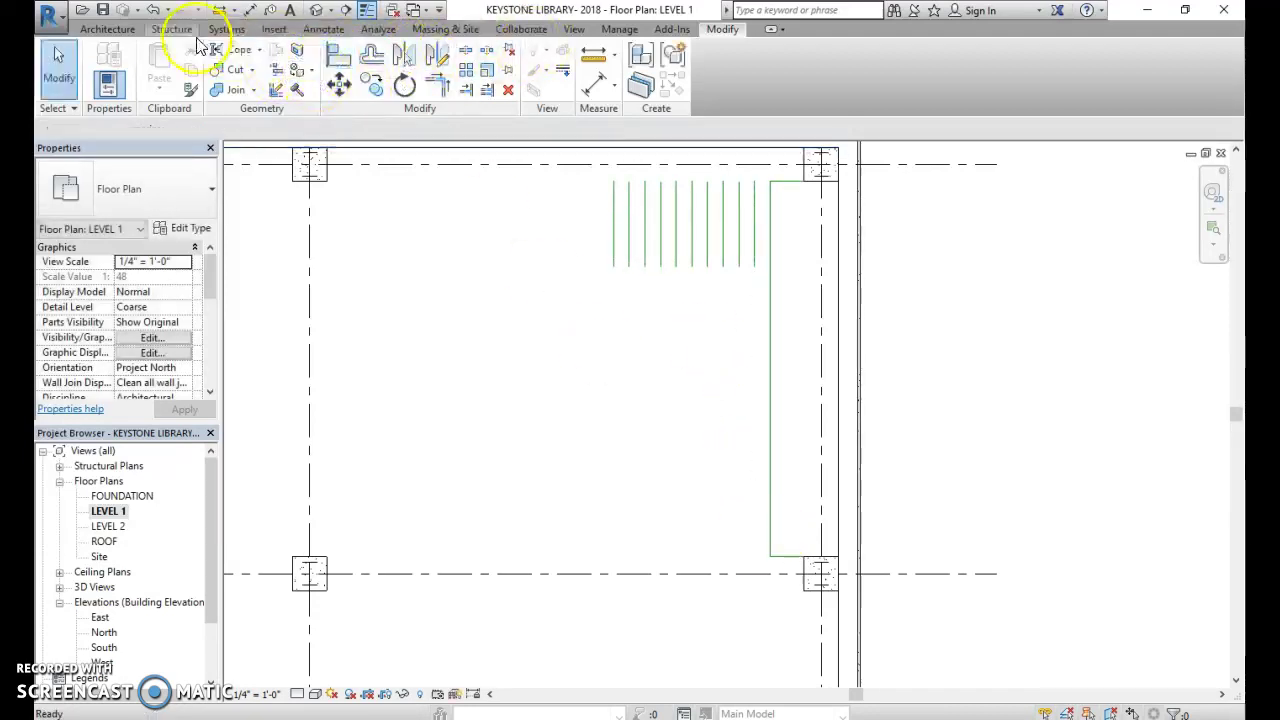
Draw a 5'-0" model line straight up from the bottom end of the green stair outline.
left_click(104, 29)
left_click(679, 69)
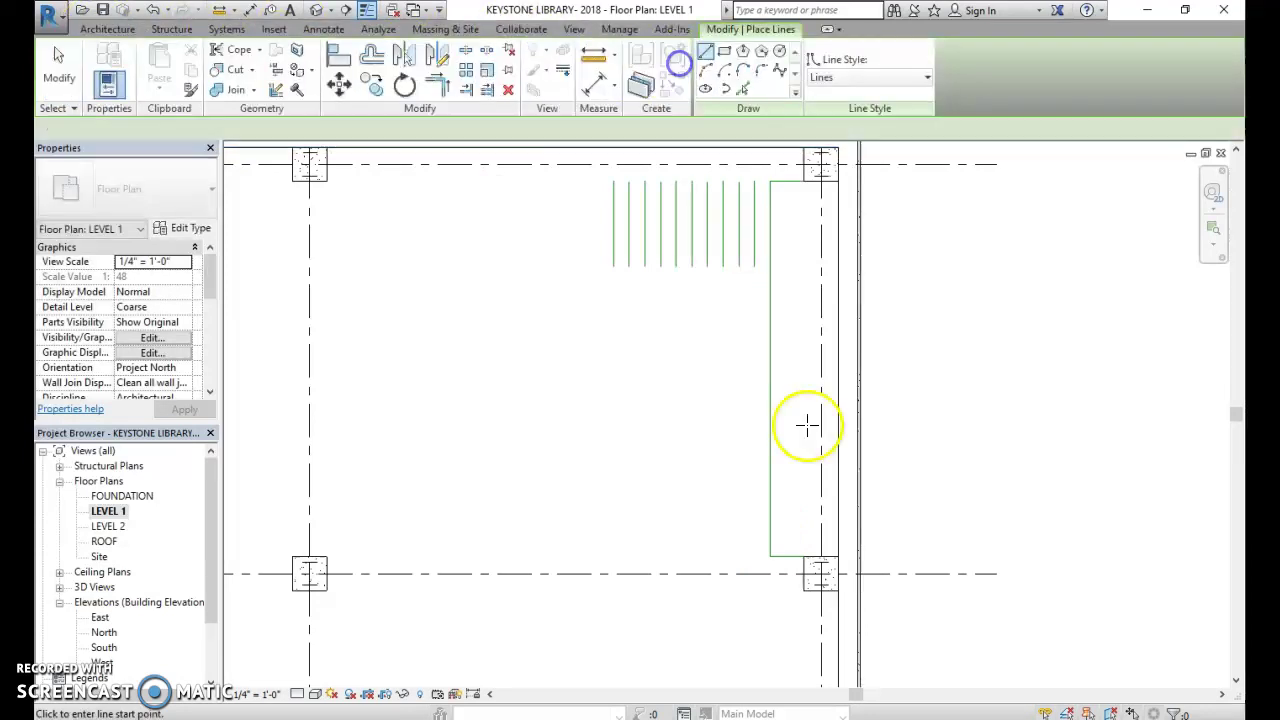
left_click(772, 552)
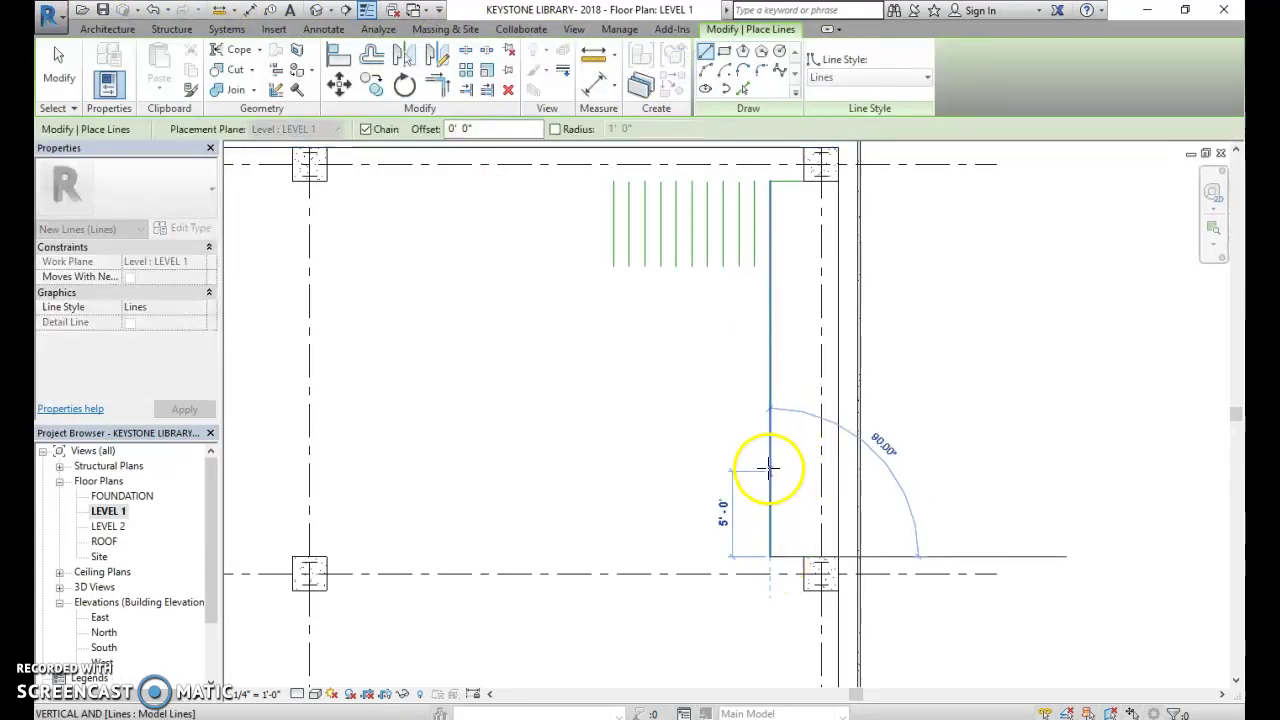
left_click(768, 467)
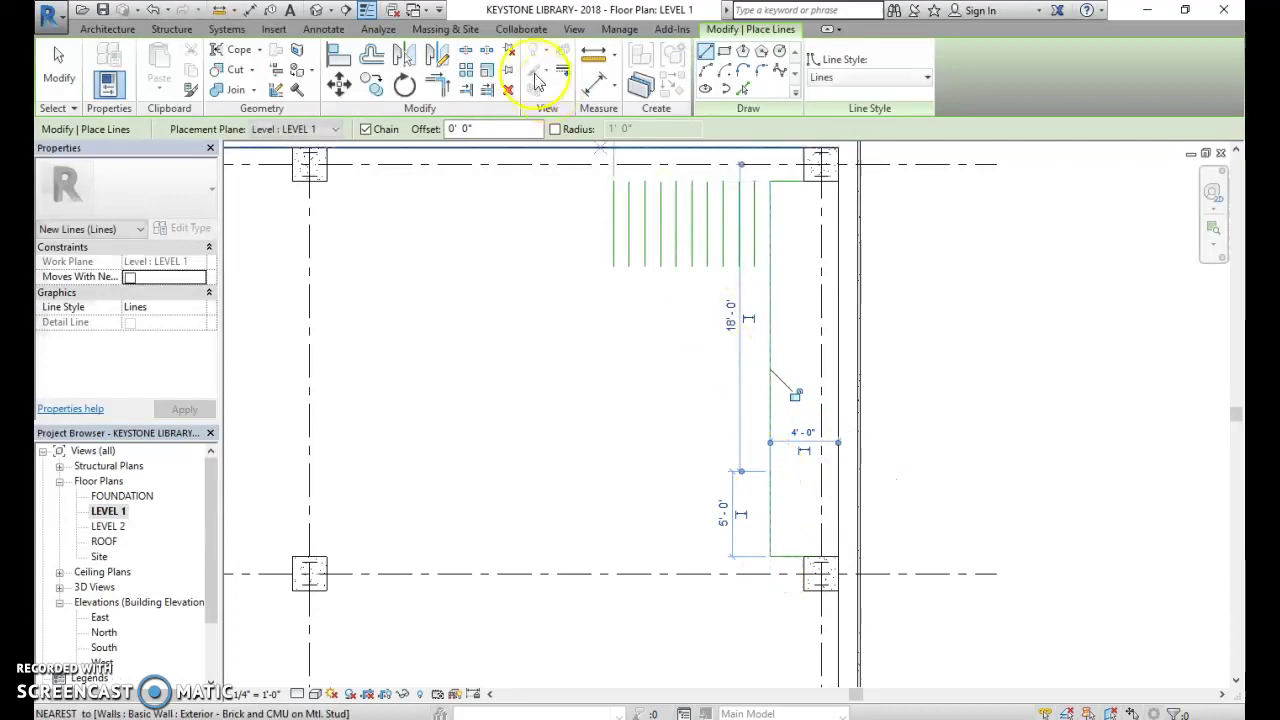
left_click(337, 56)
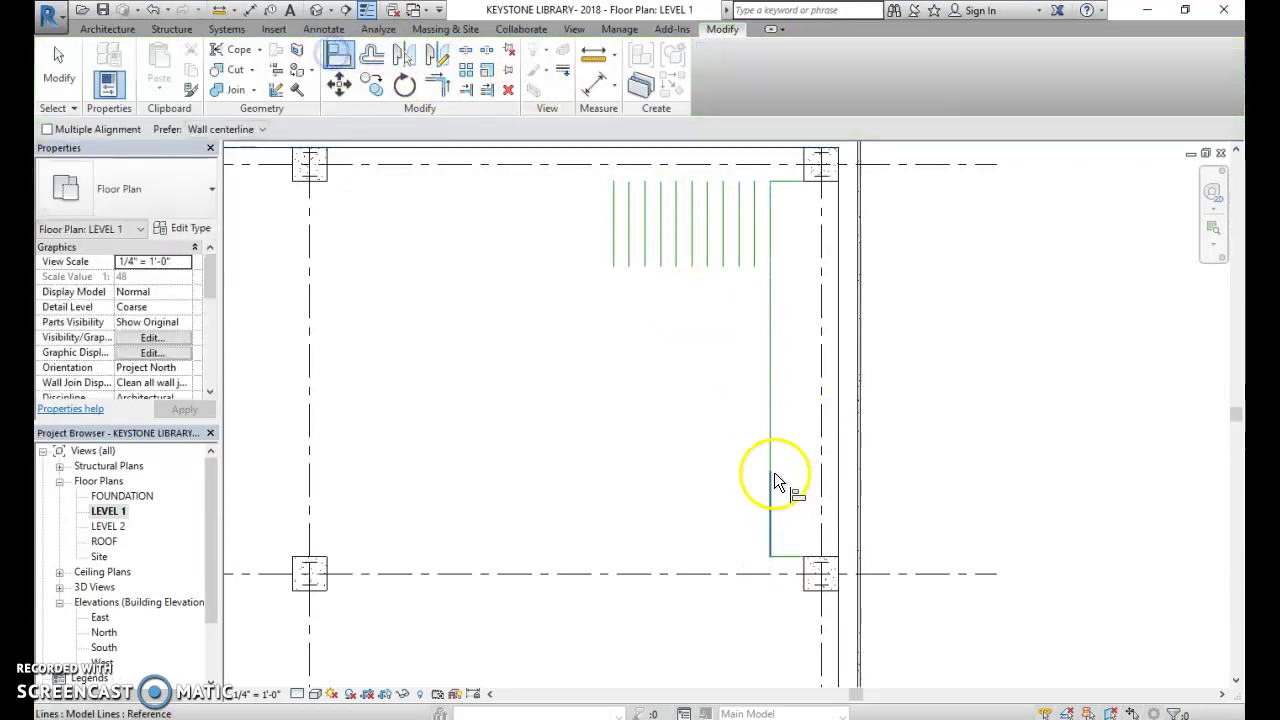
Offset-copy the lower short line leftward at 0' 11" spacing for a lower tread row, plus one upper line.
left_click(371, 55)
left_click(767, 528)
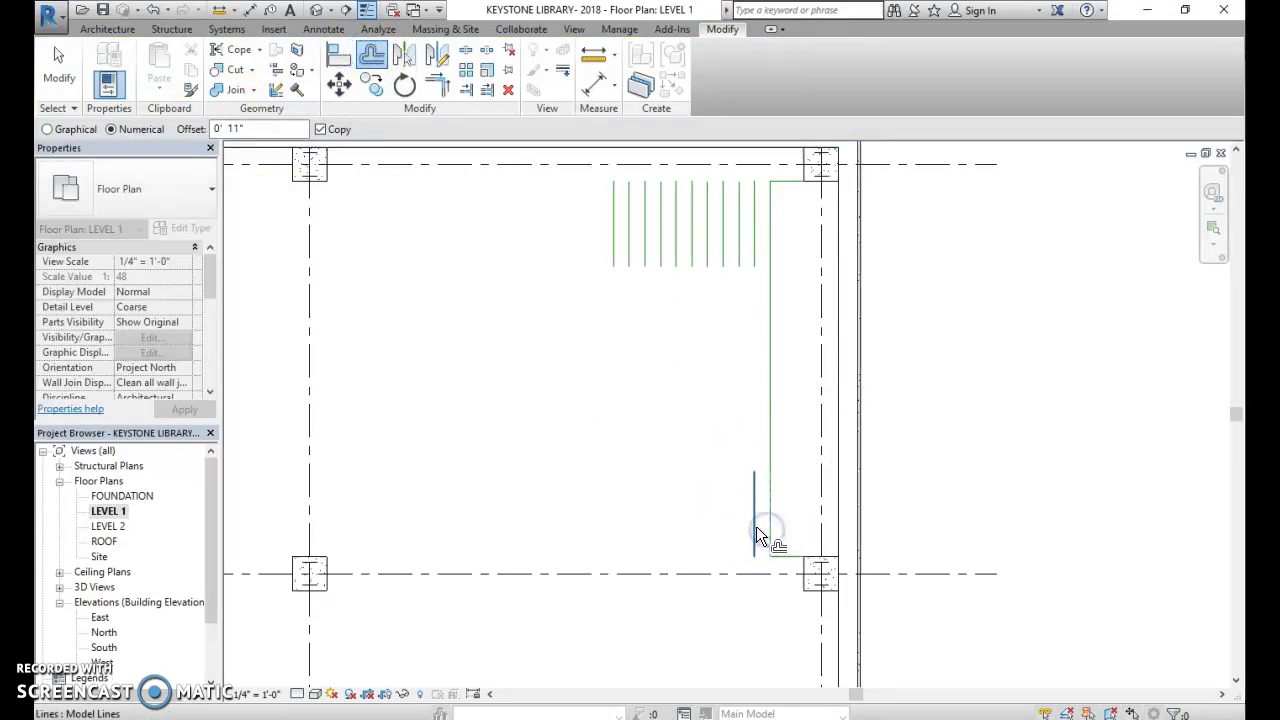
left_click(754, 528)
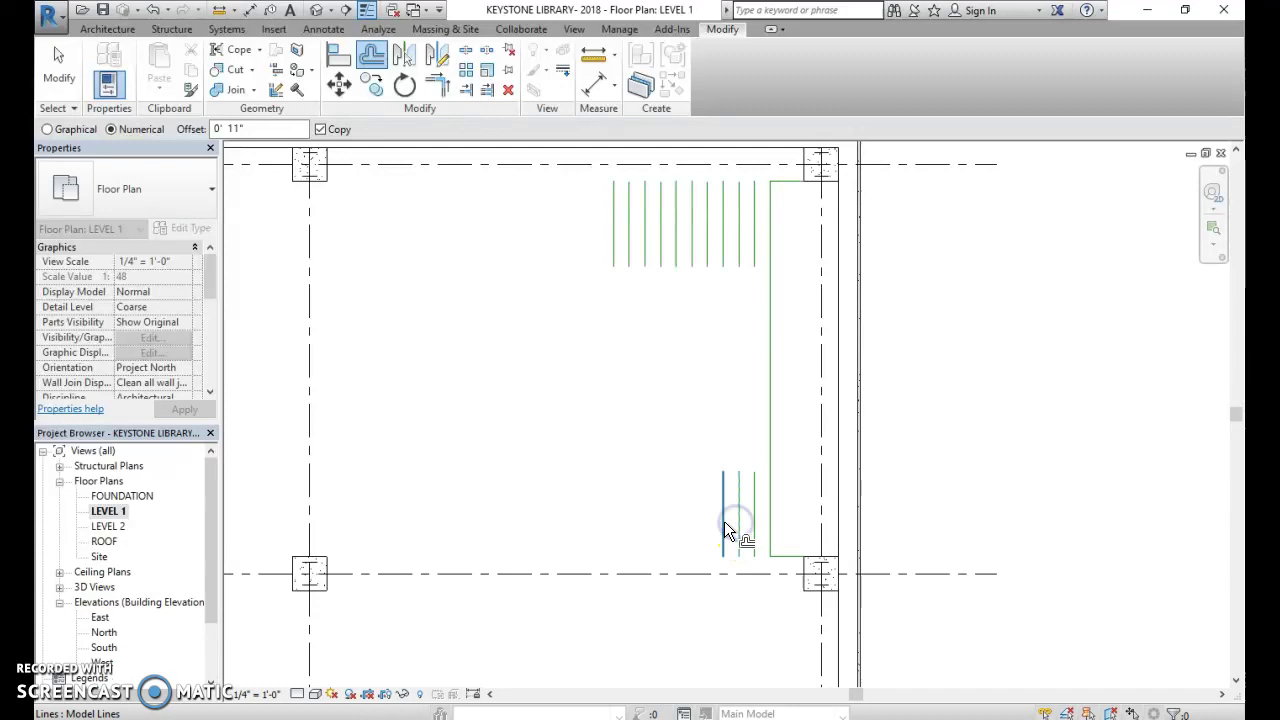
left_click(719, 530)
left_click(720, 525)
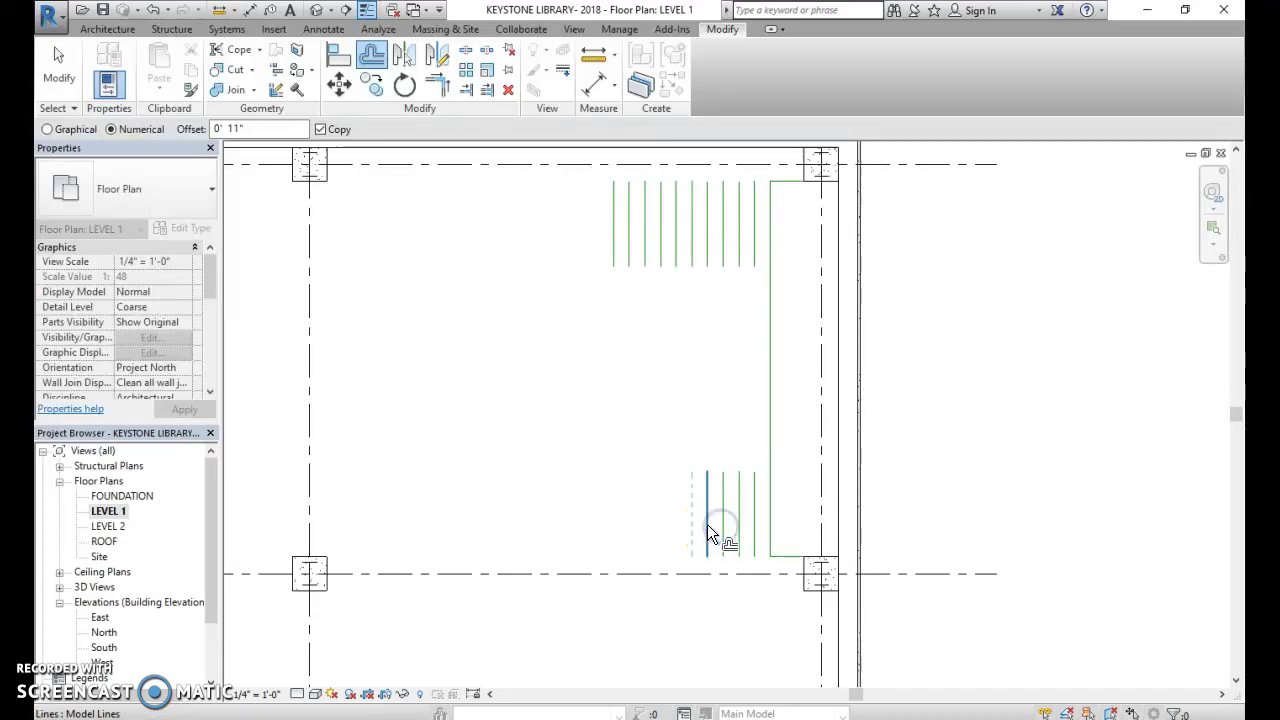
left_click(707, 524)
left_click(688, 523)
left_click(645, 515)
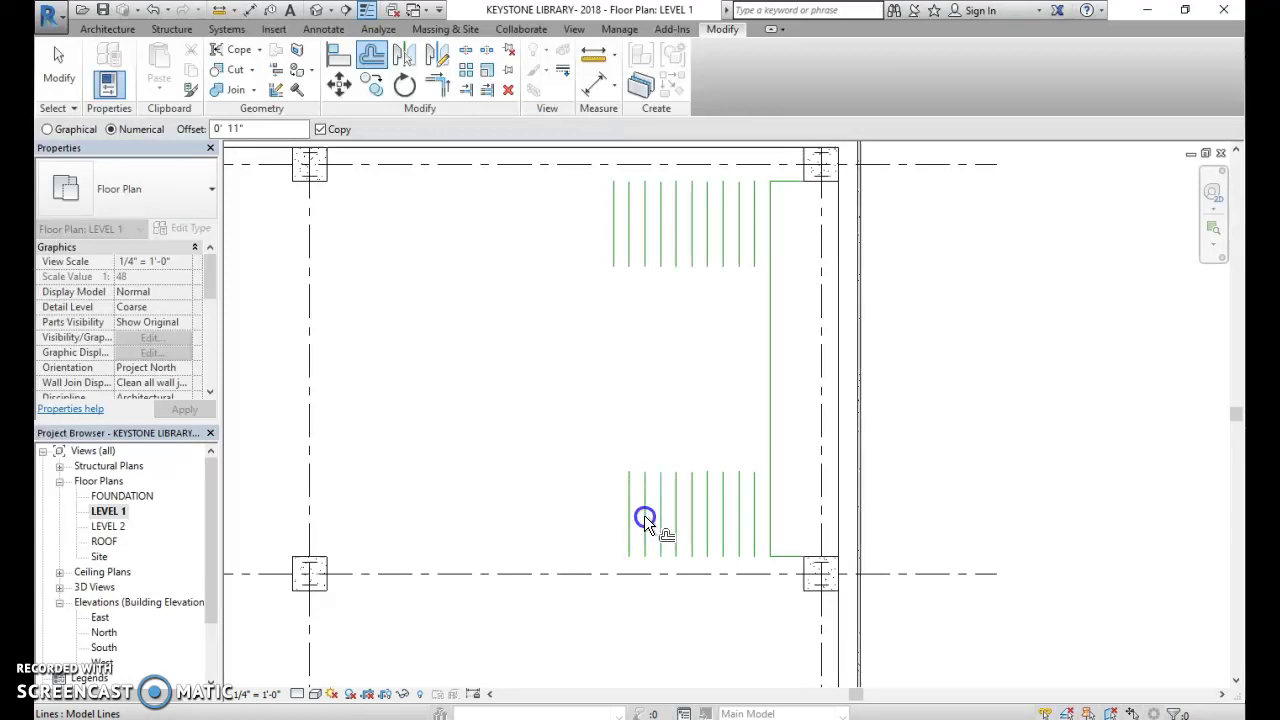
left_click(611, 240)
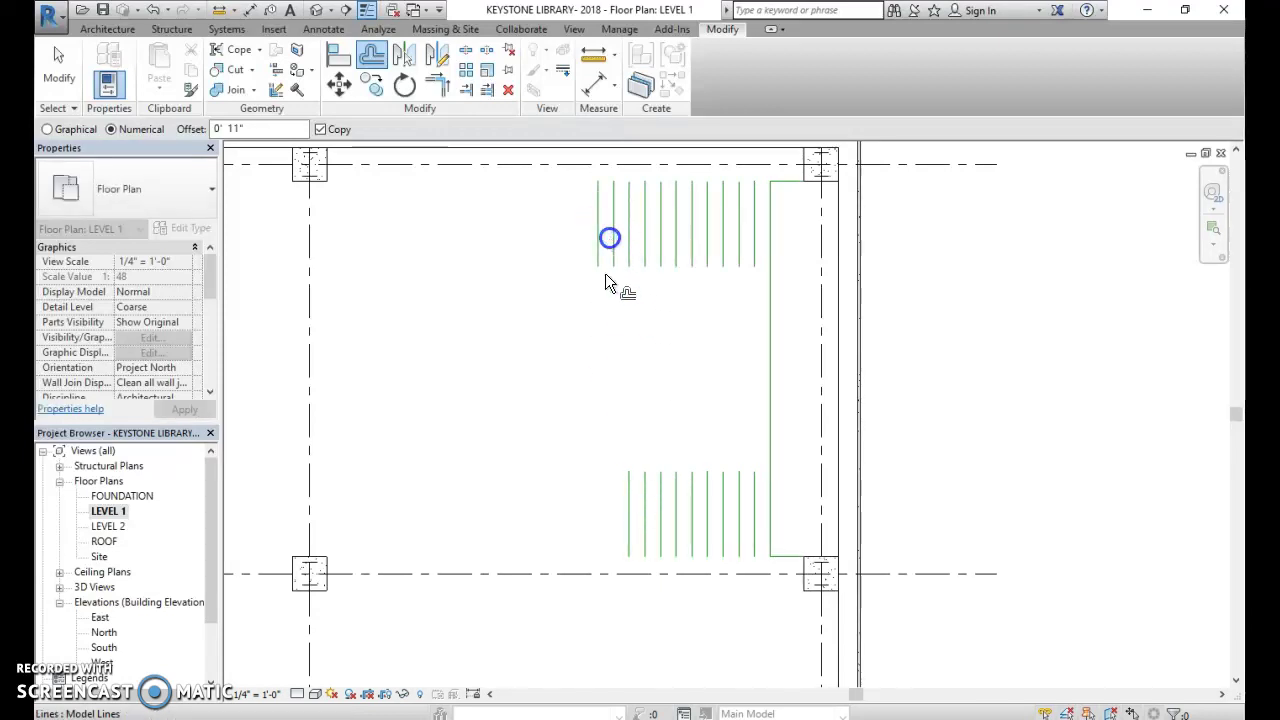
left_click(625, 494)
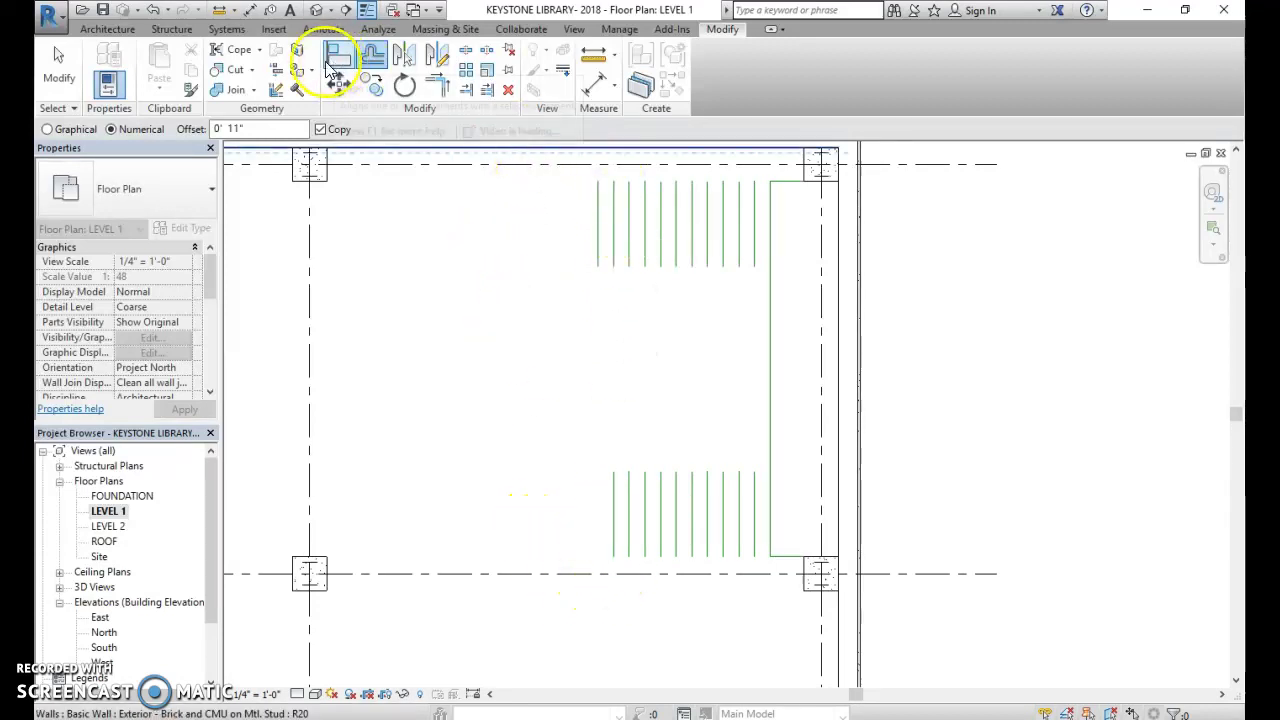
left_click(107, 29)
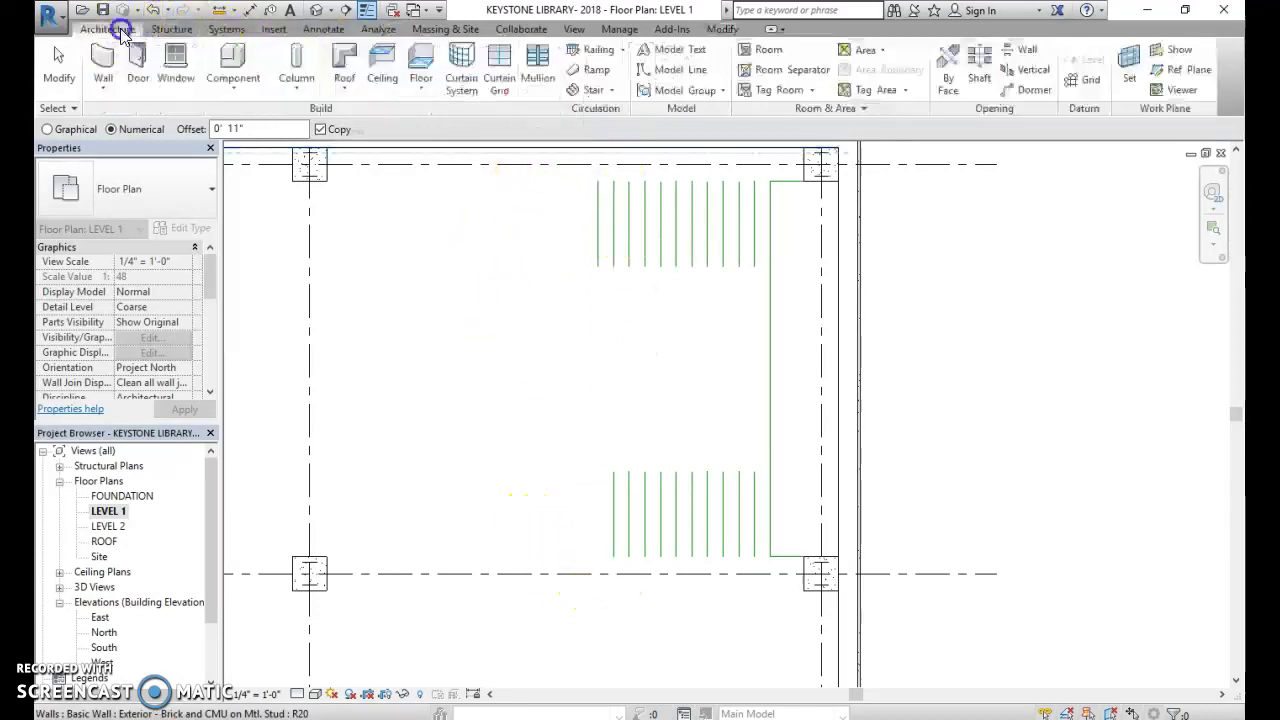
Draw model lines from the top-left tread end 4' out, 22'-0" down, and across to the lower treads.
left_click(655, 80)
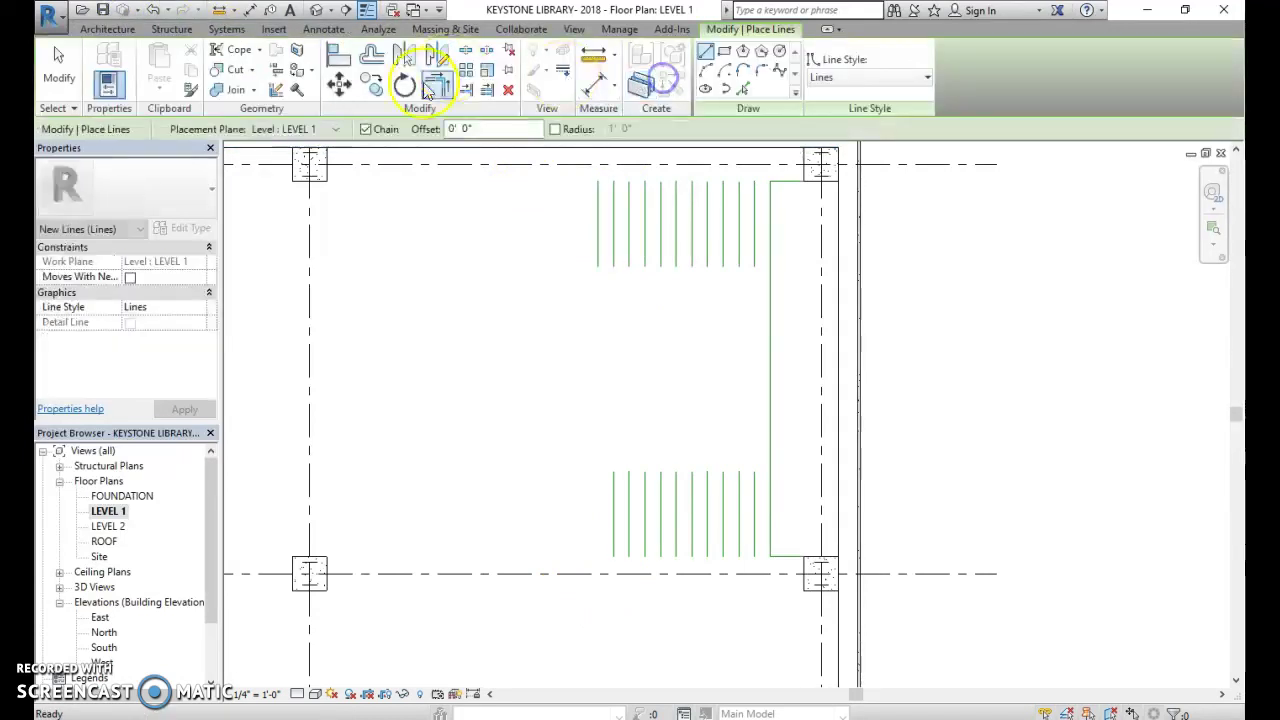
left_click(597, 181)
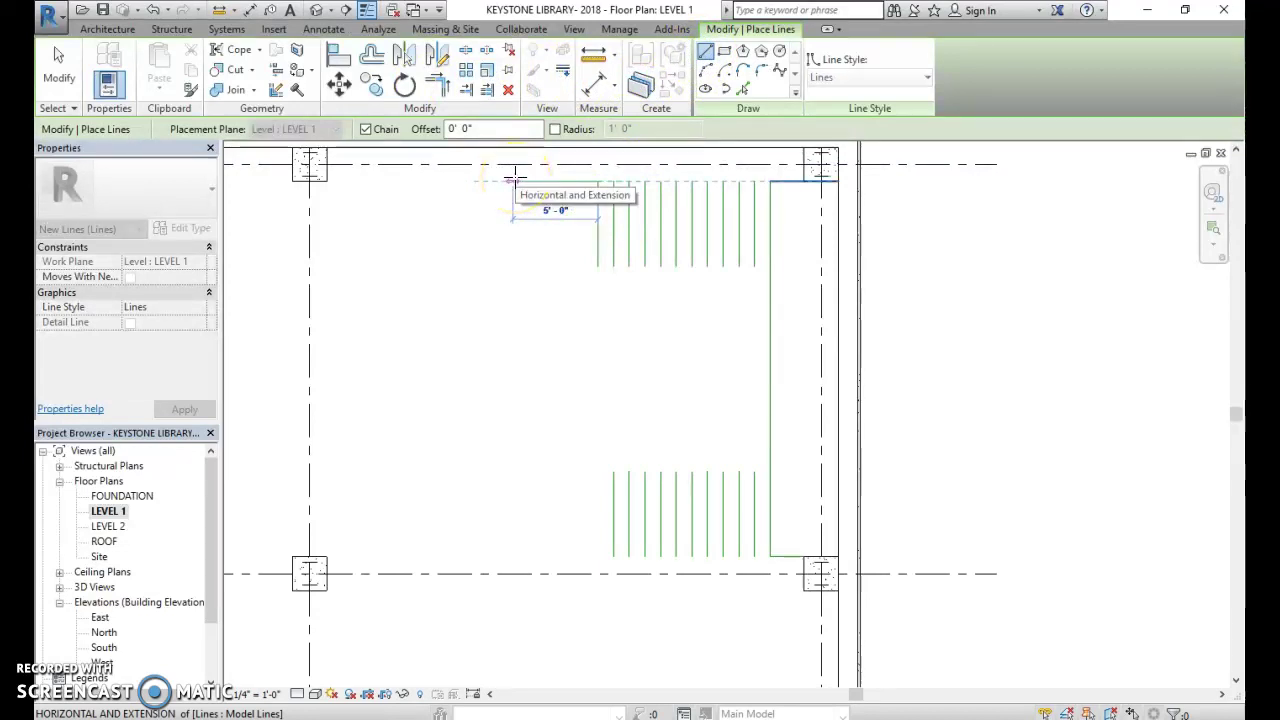
type("4")
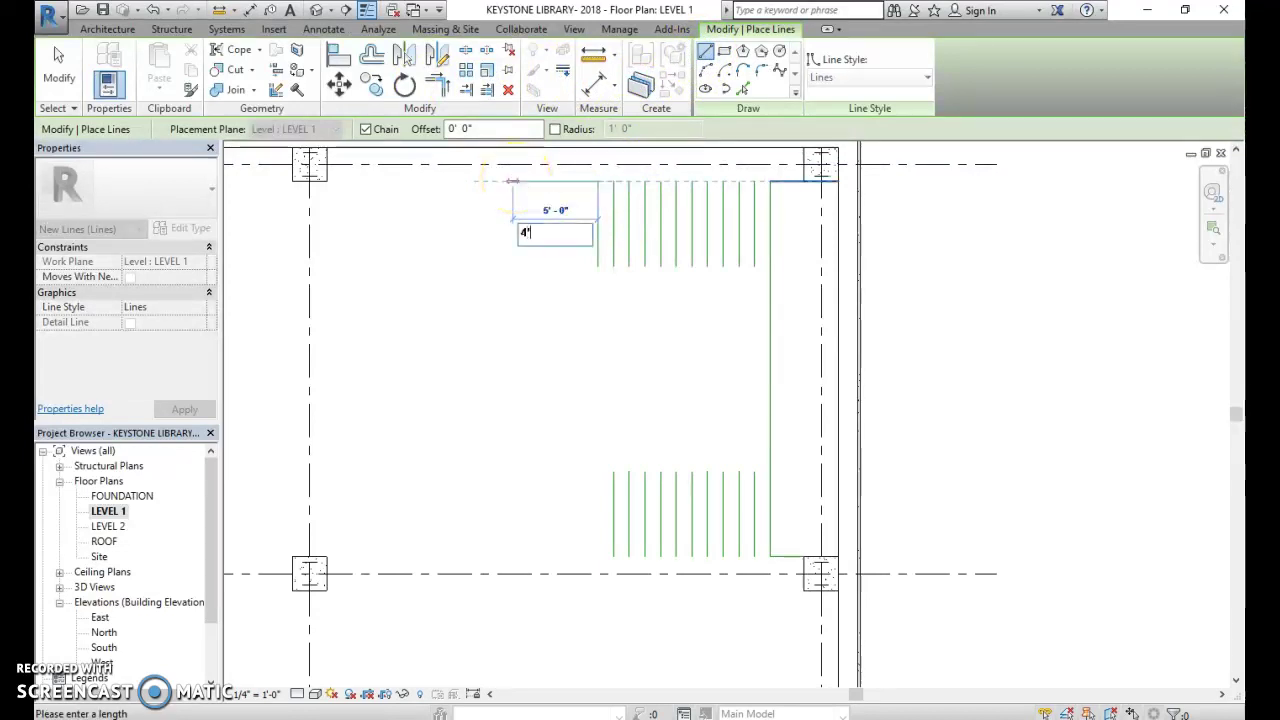
type("'")
key("Return")
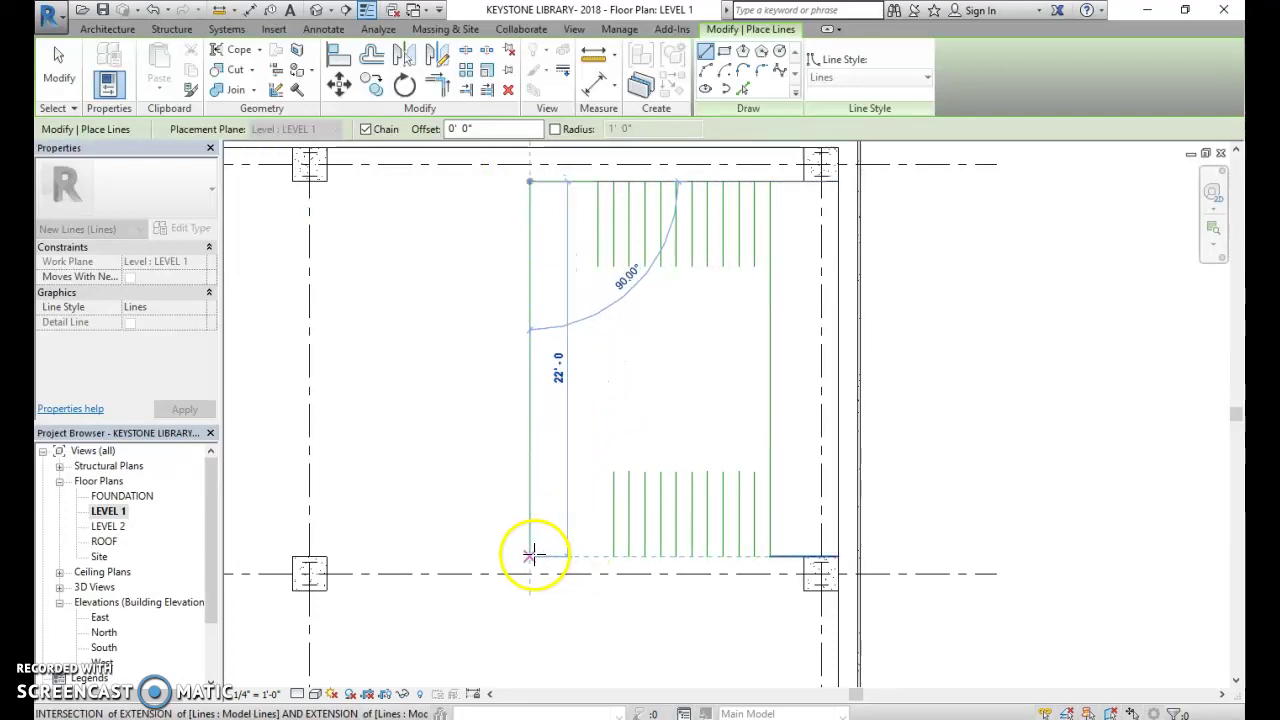
left_click(530, 556)
left_click(610, 556)
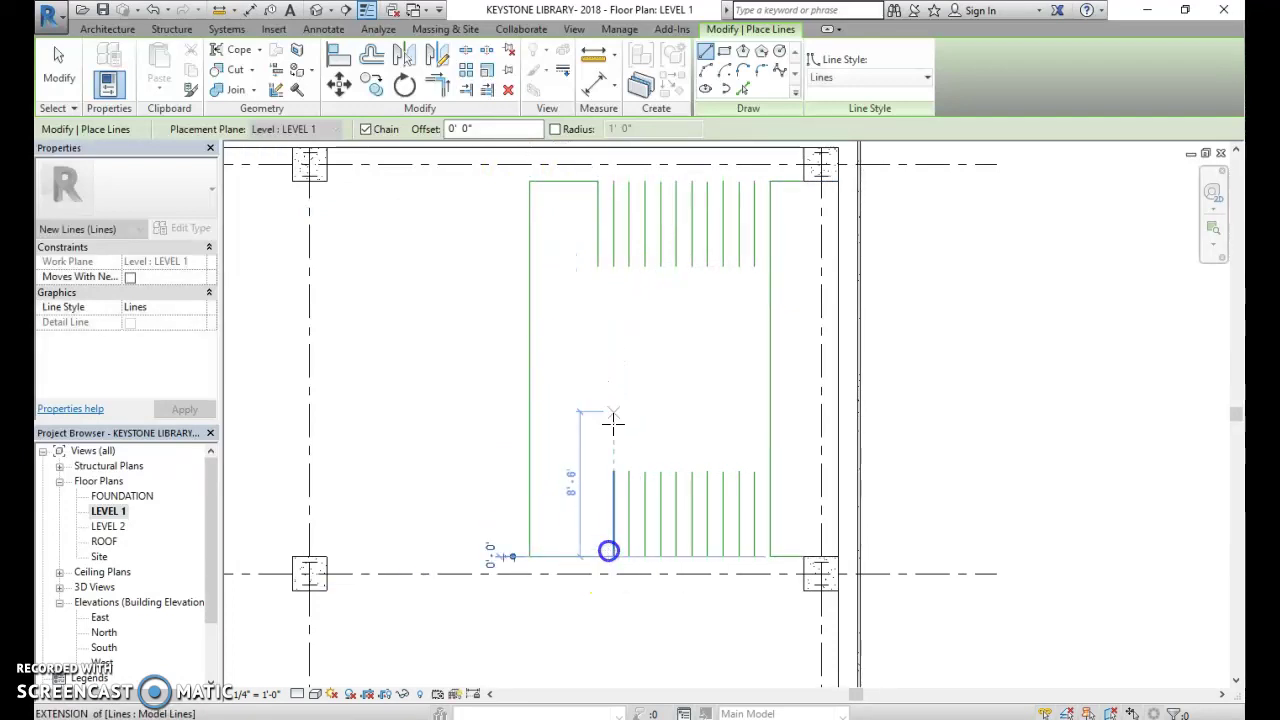
Offset-copy the new vertical line 0' 11" to the left.
left_click(369, 56)
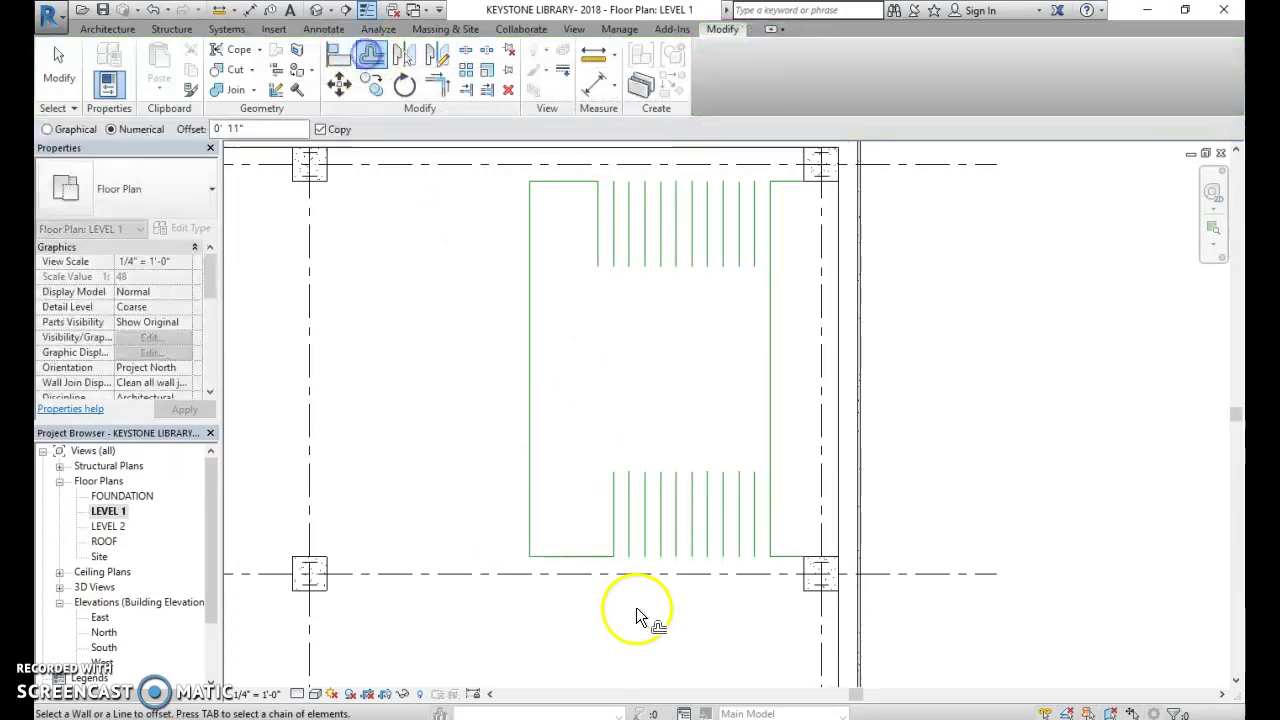
left_click(612, 527)
key("Escape")
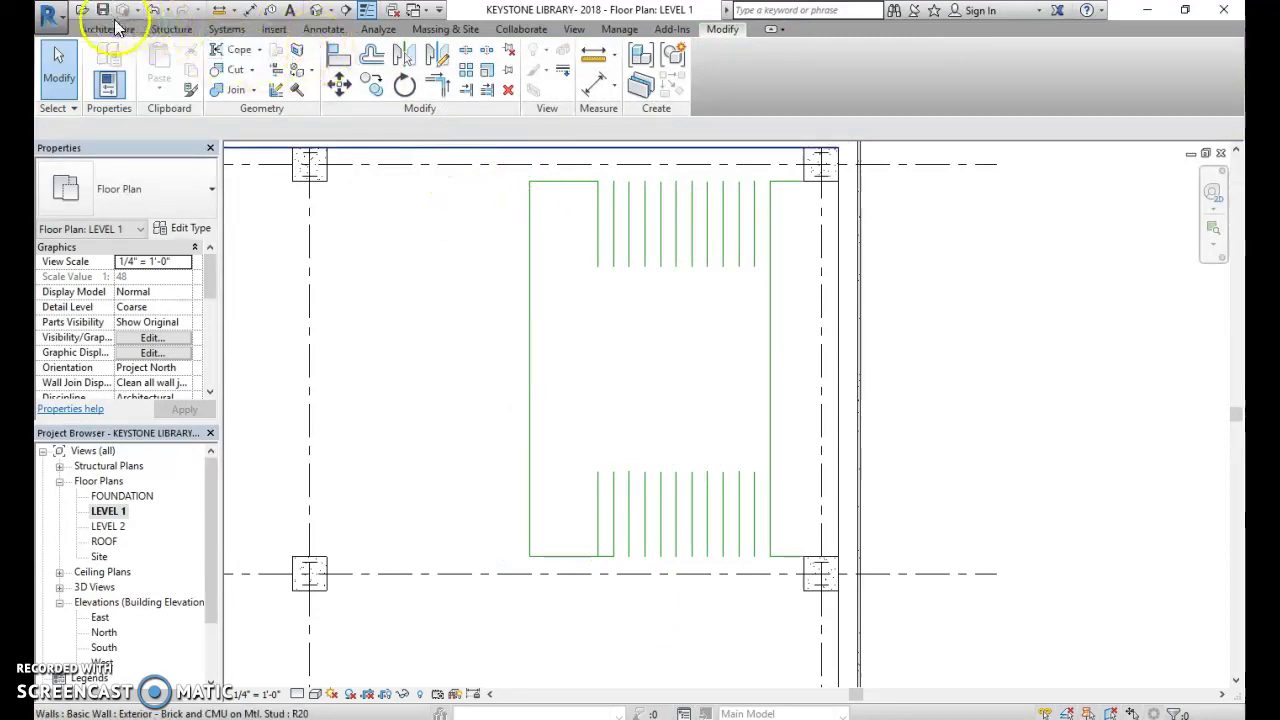
Start a stair with top level LEVEL 2 and sketch the top and bottom runs joined by a landing.
left_click(110, 30)
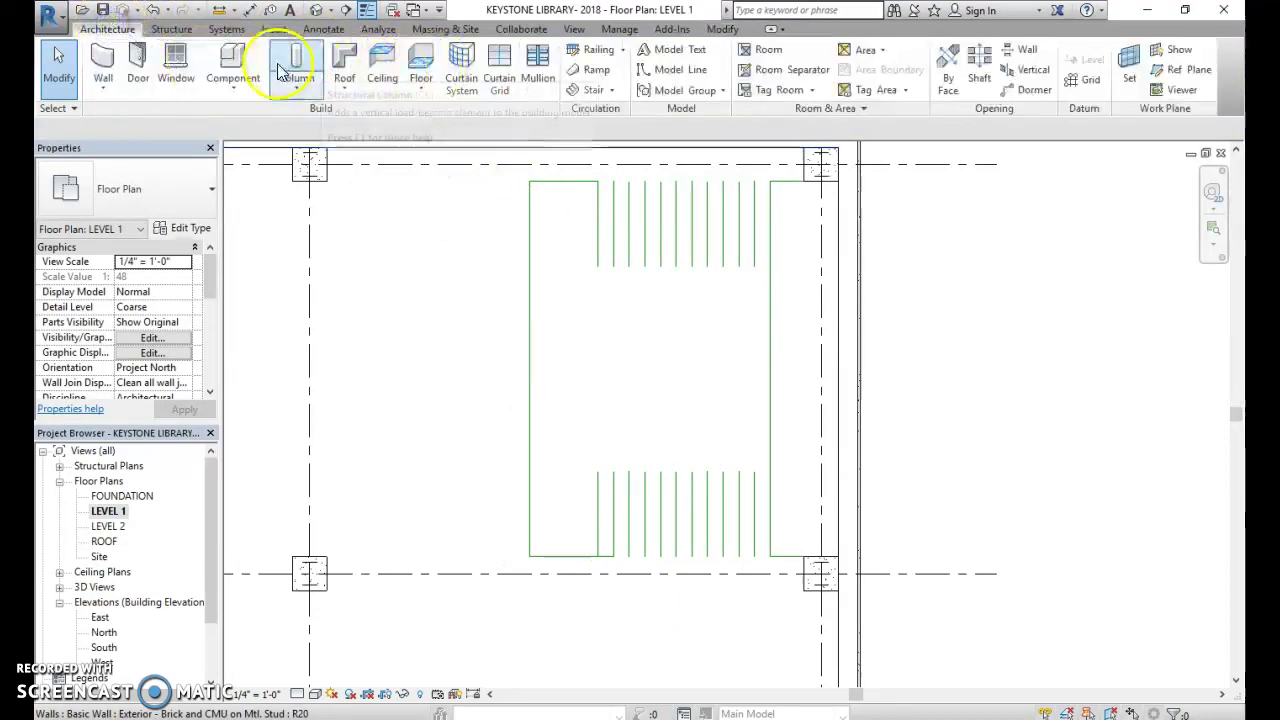
left_click(591, 89)
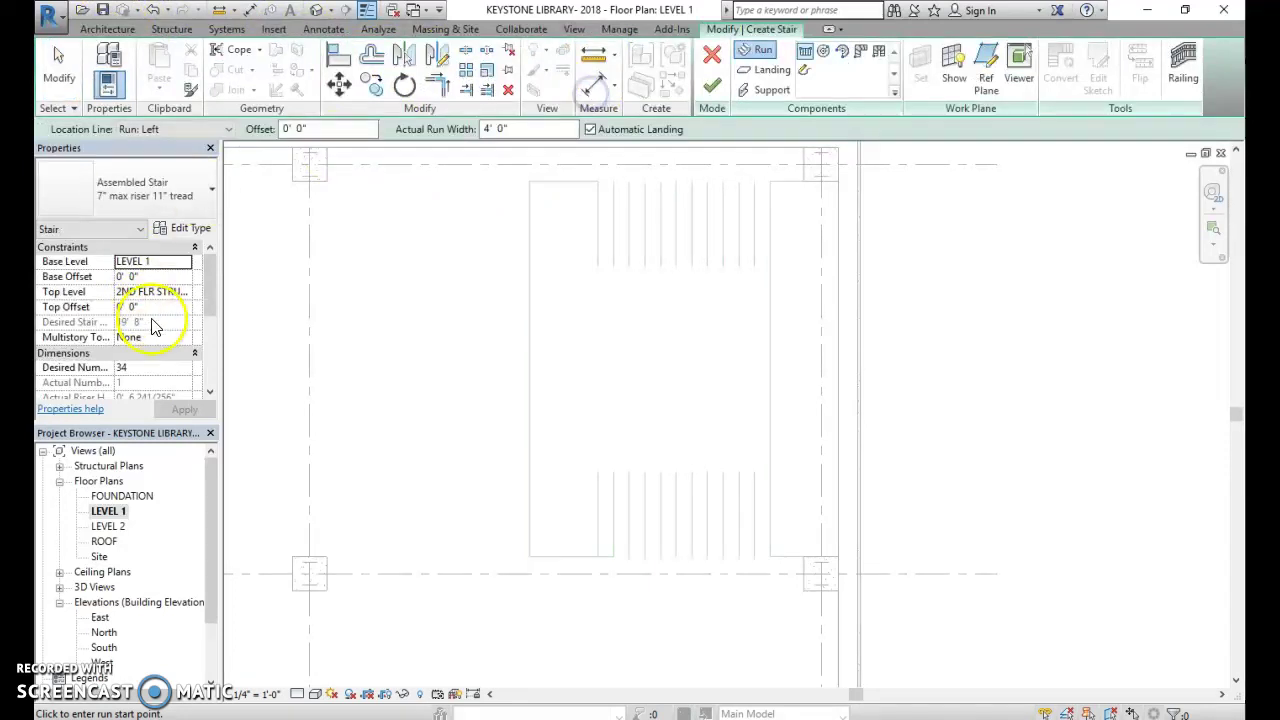
left_click(186, 292)
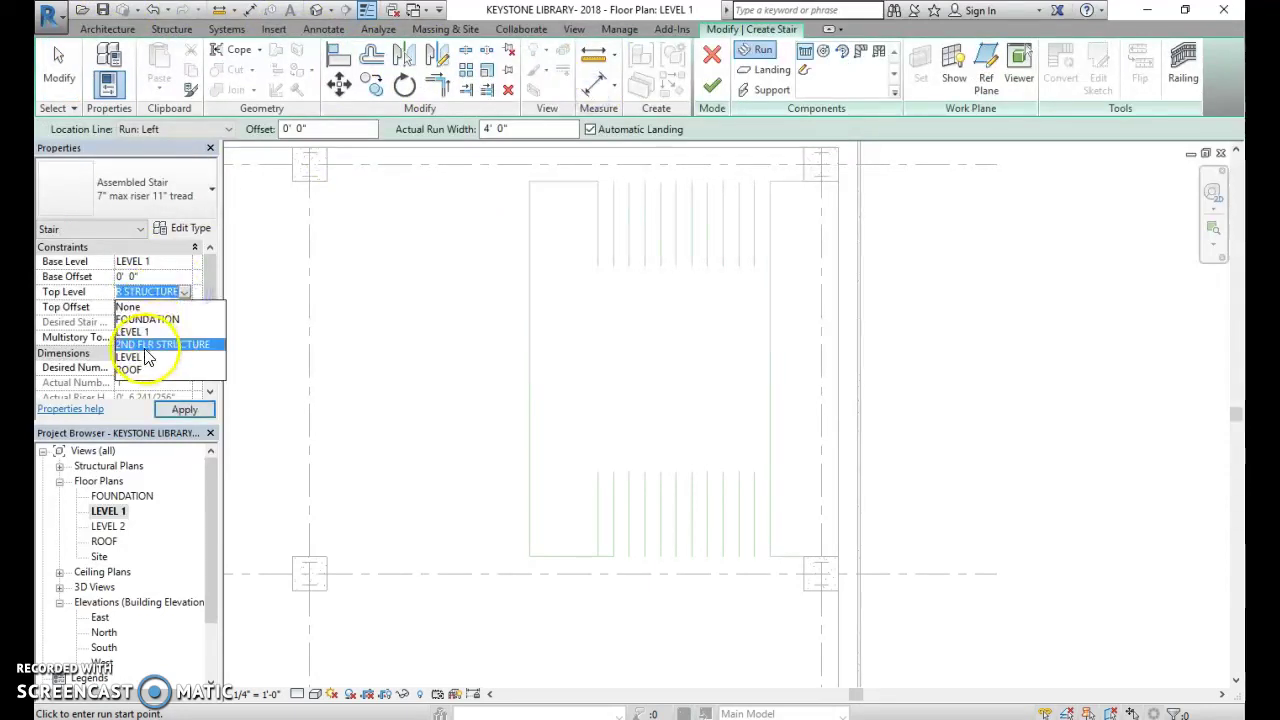
left_click(140, 357)
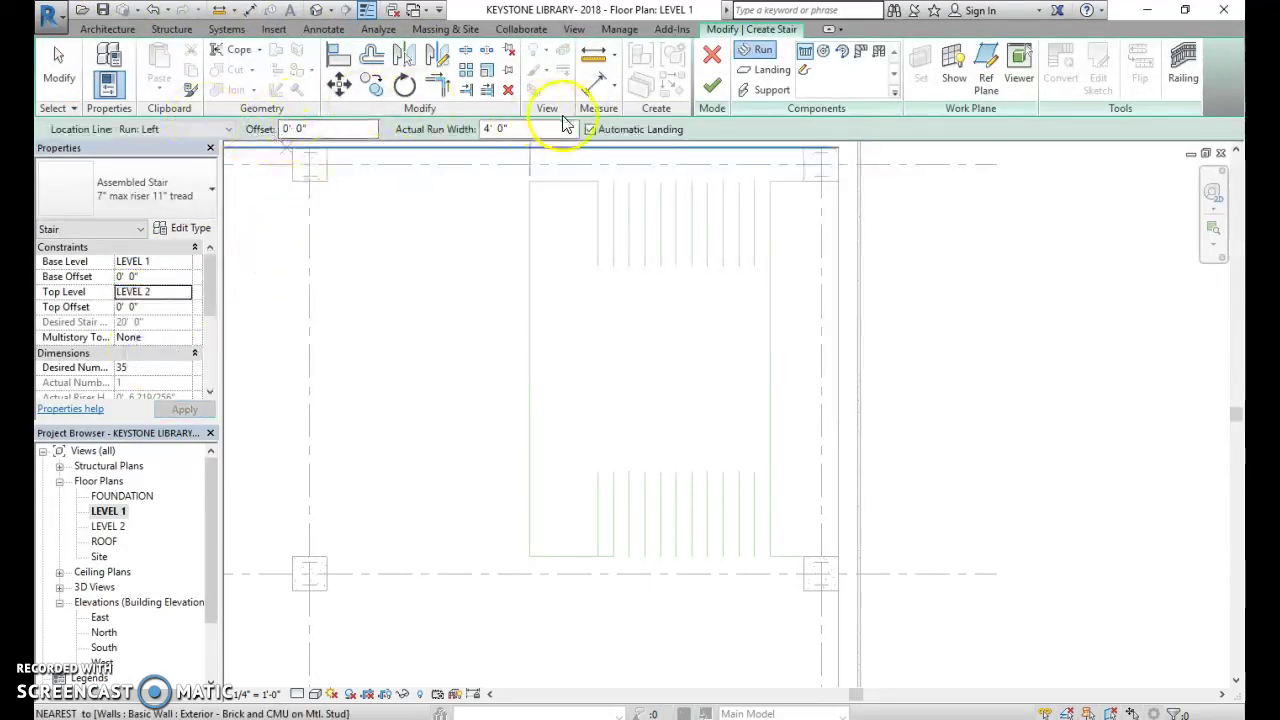
left_click(597, 181)
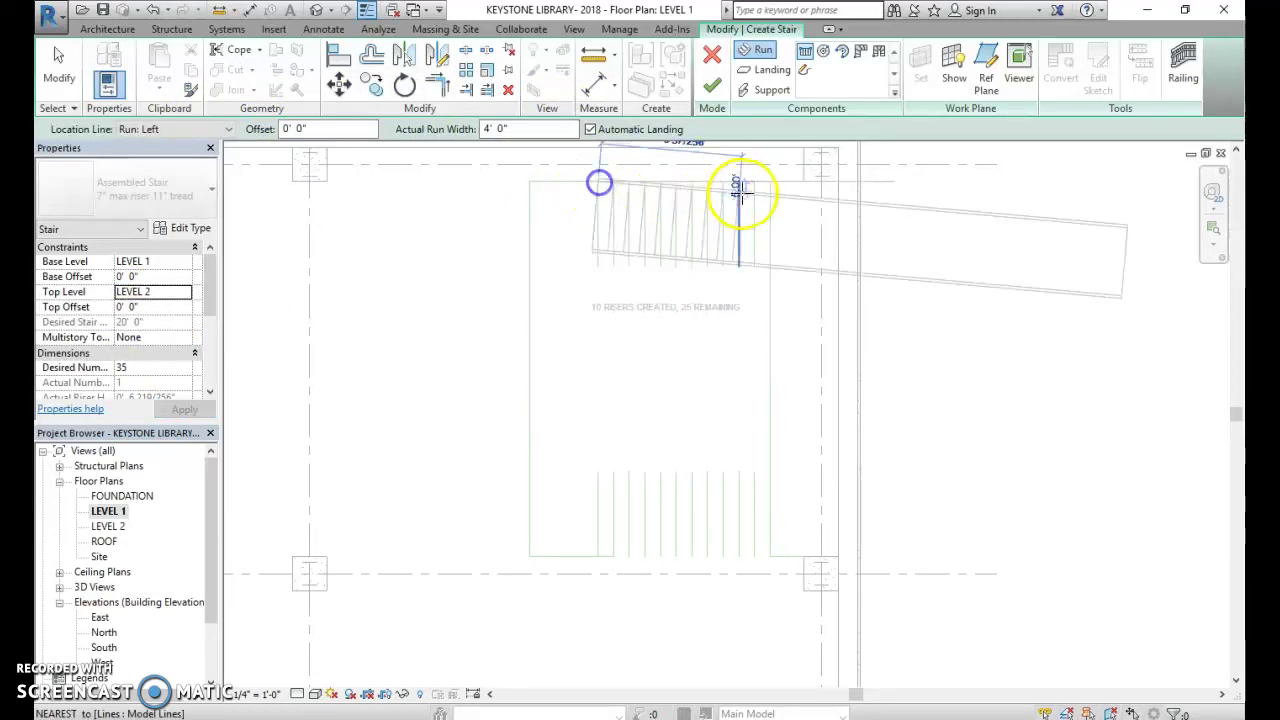
left_click(767, 184)
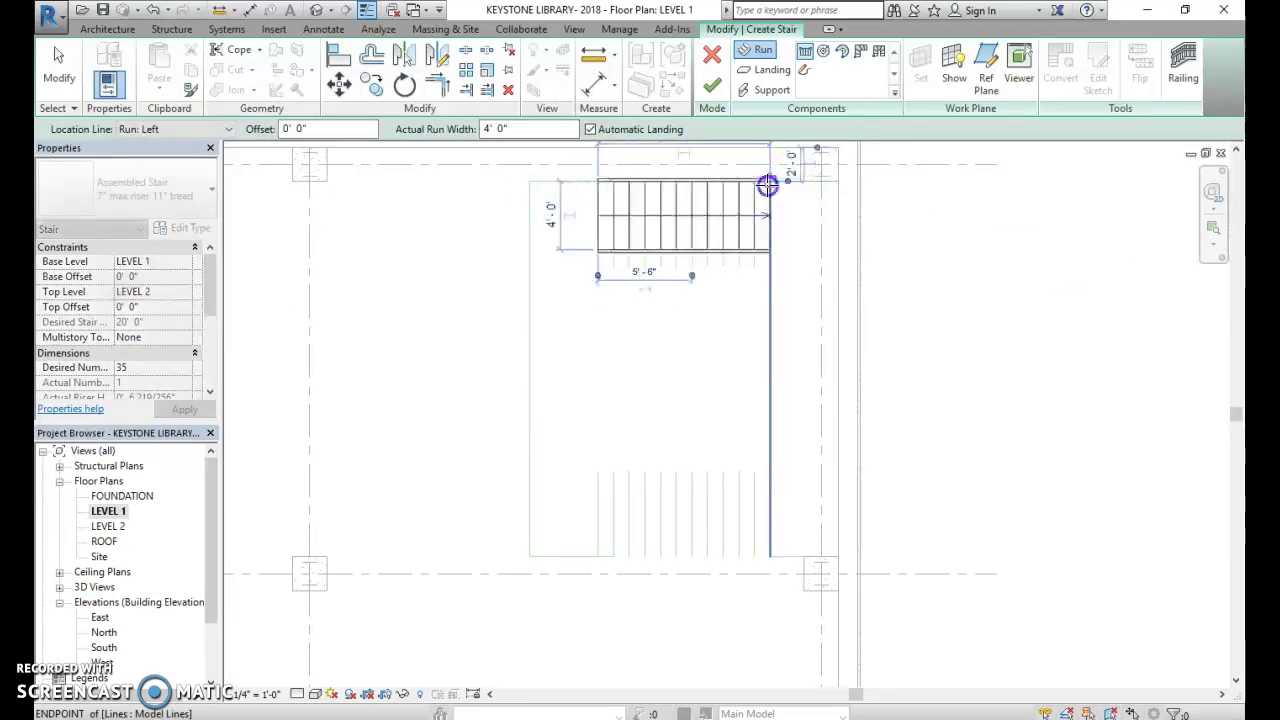
left_click(770, 557)
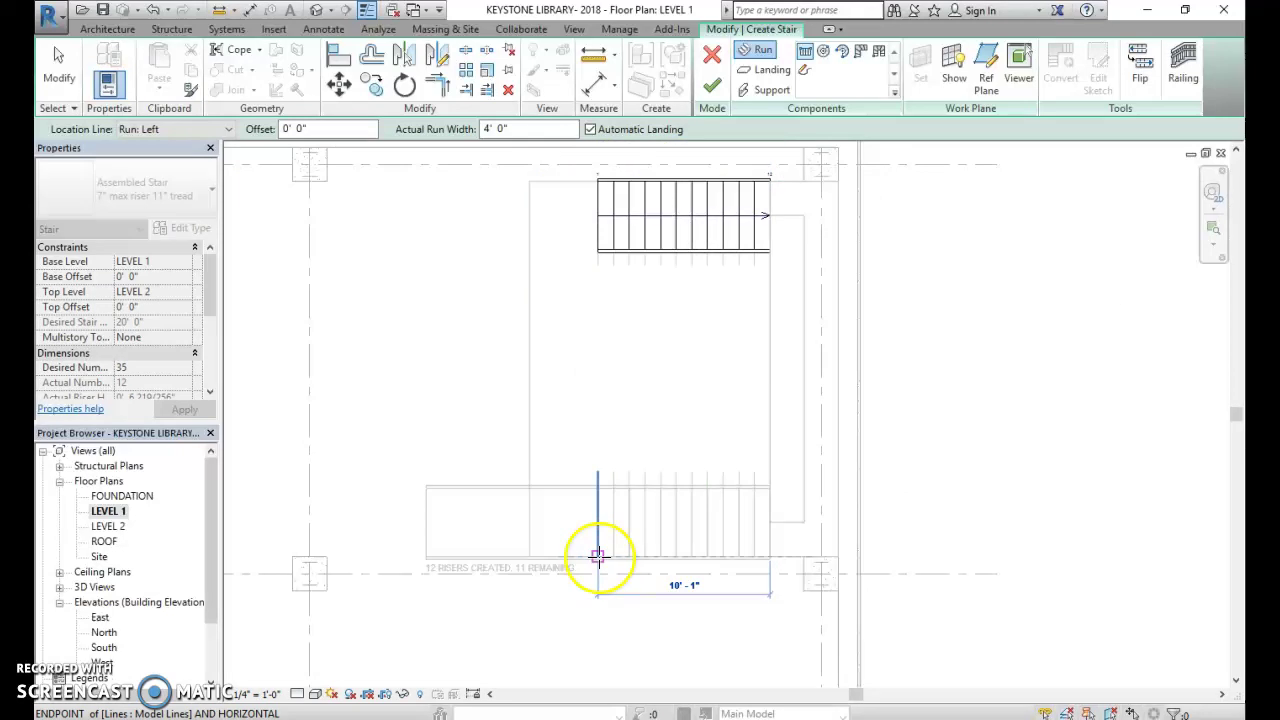
left_click(597, 557)
Sketch the remaining runs to close the wraparound stair, finish it, and dismiss the overlapping-lines warning.
left_click(568, 512)
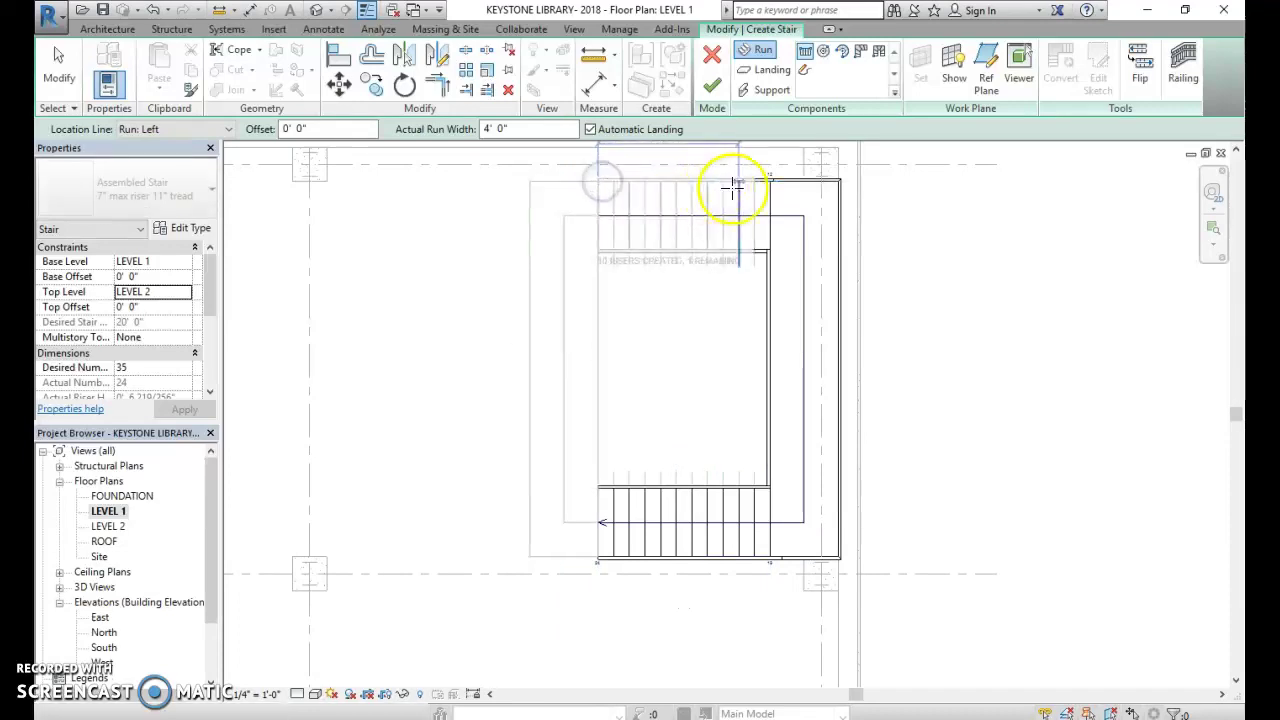
left_click(797, 180)
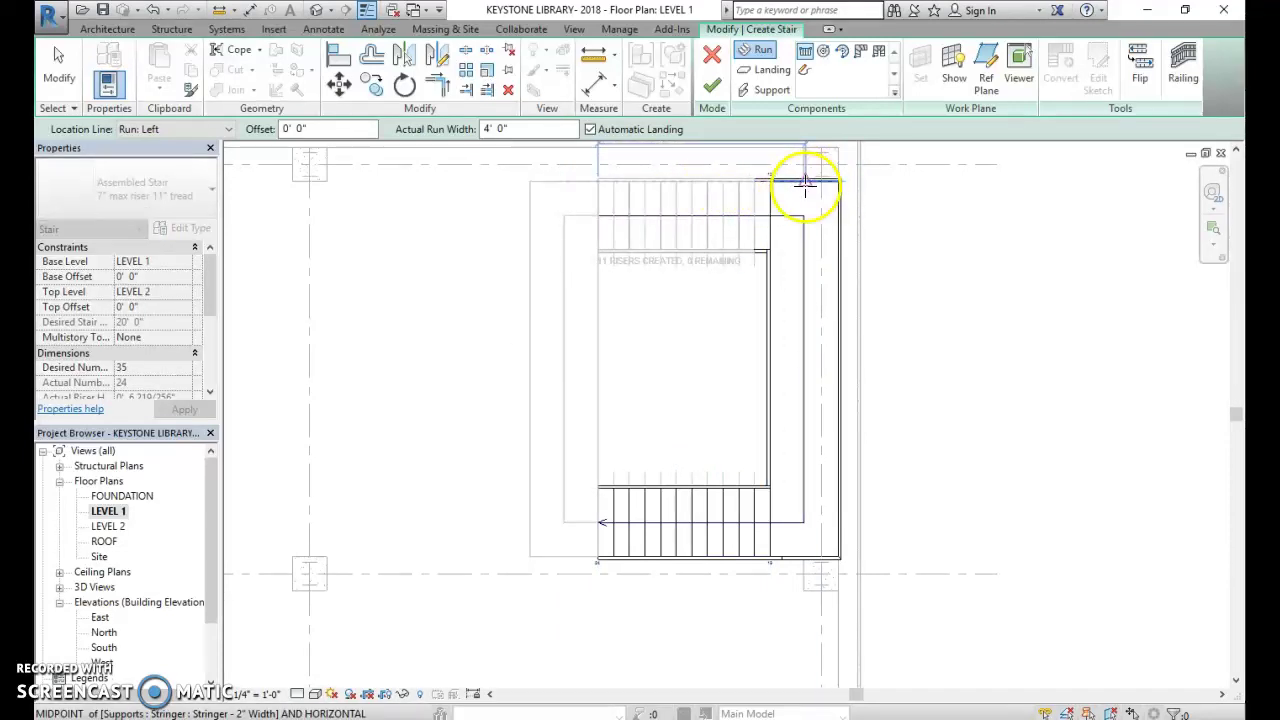
left_click(811, 183)
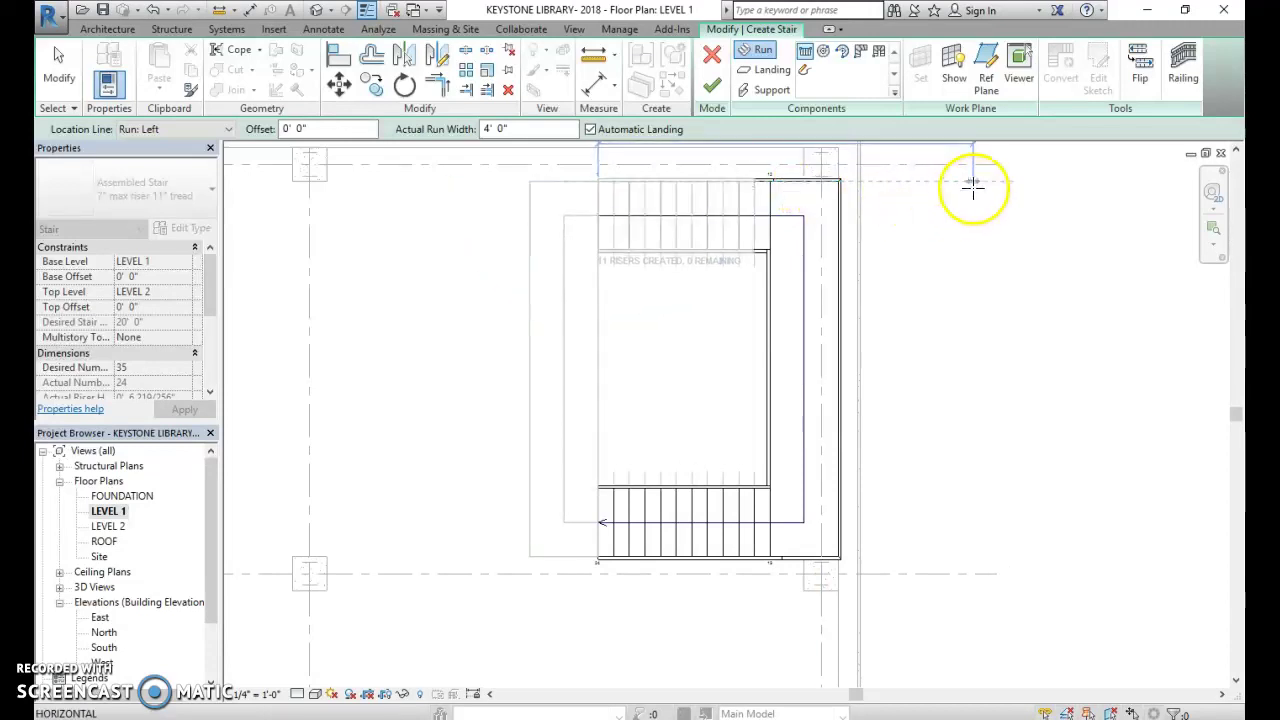
left_click(974, 188)
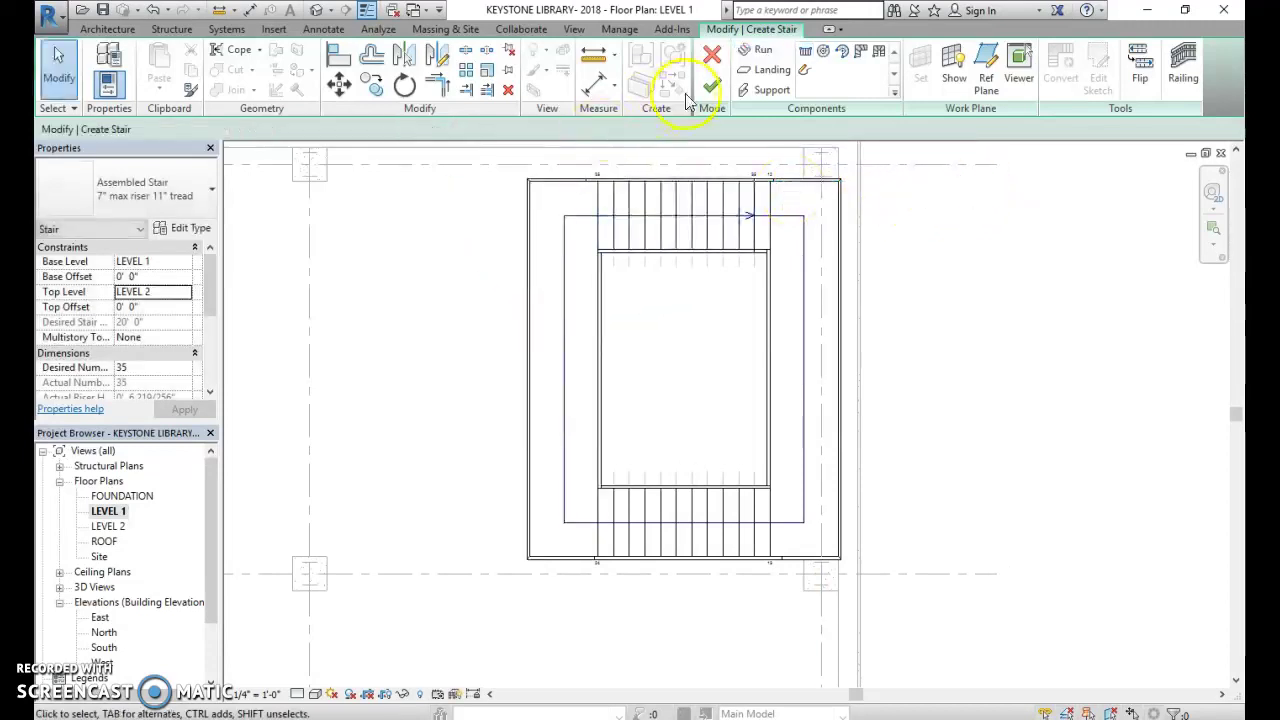
key("Return")
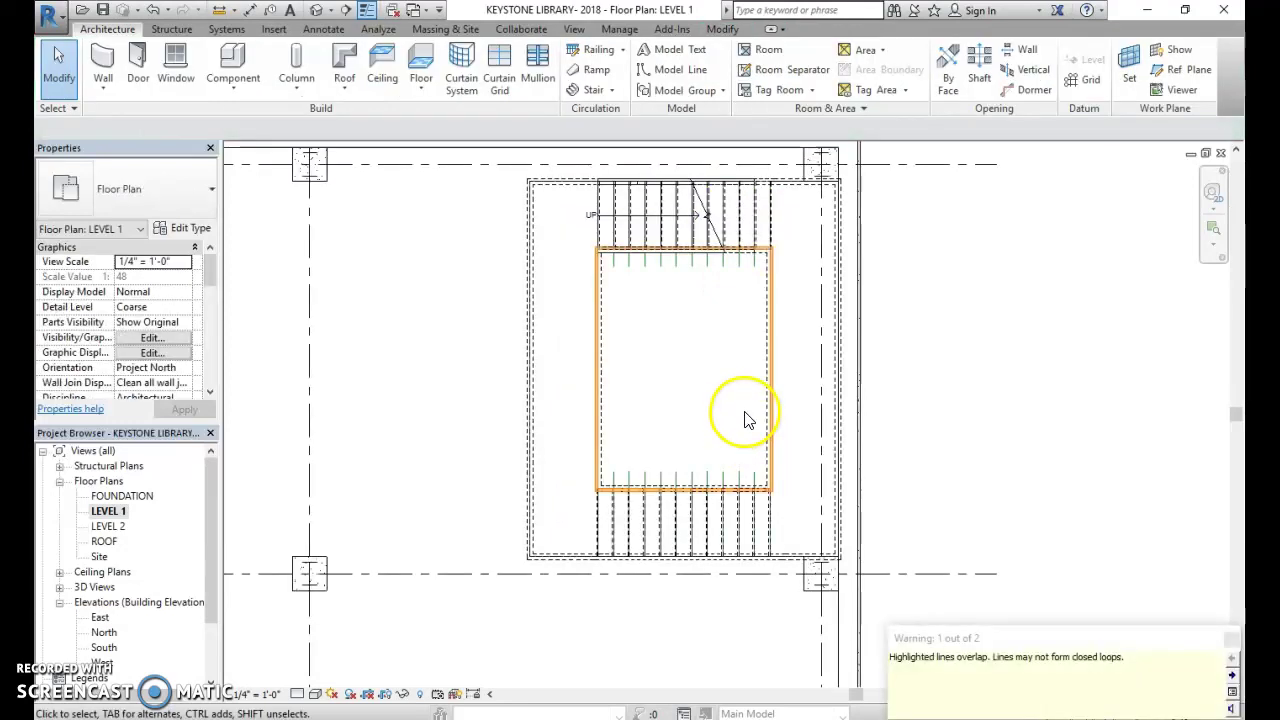
left_click(1028, 495)
scroll(800, 440, "down", 3)
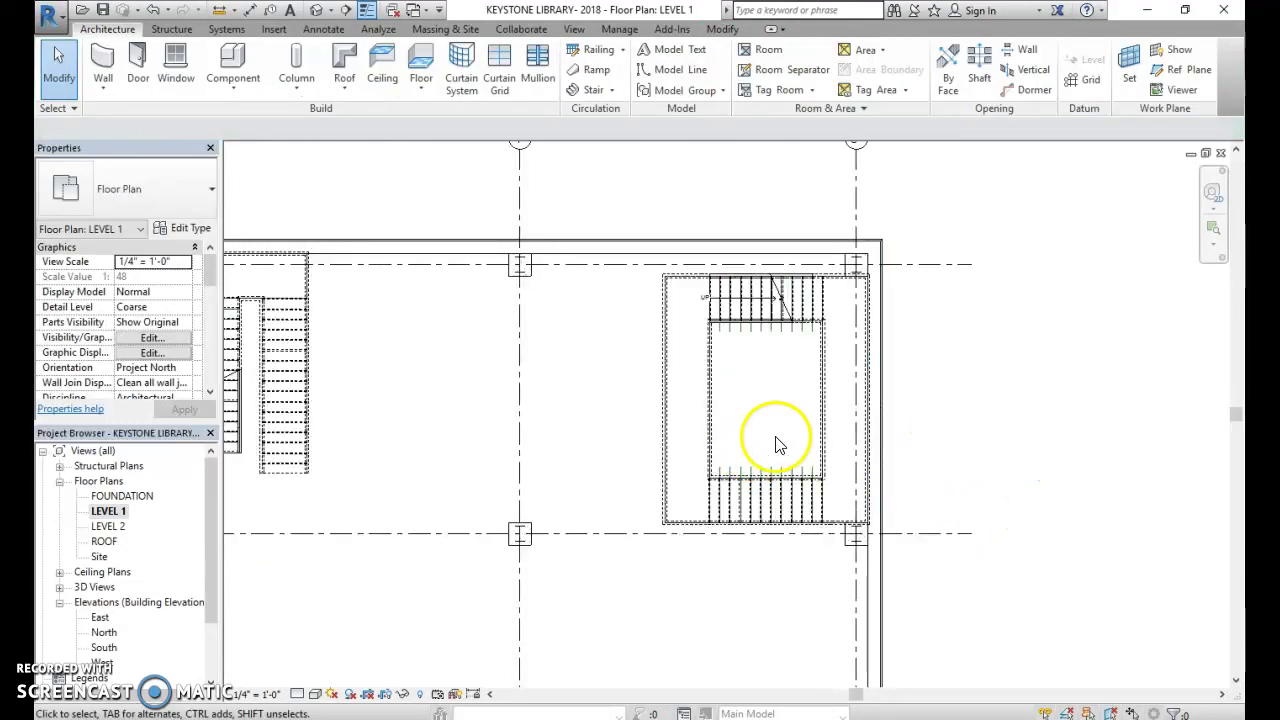
scroll(720, 523, "up", 1)
Place a perspective camera left of the wraparound stair, enlarge and orbit its view, then reopen LEVEL 1.
left_click(334, 12)
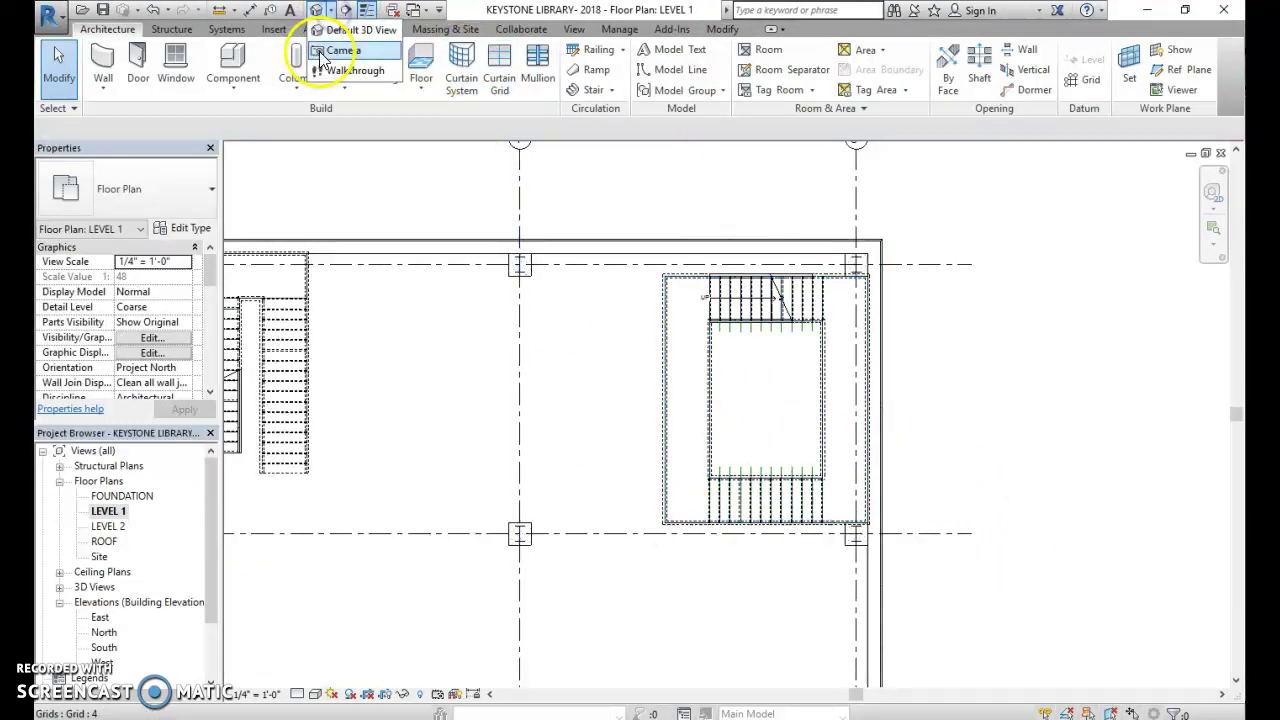
left_click(345, 68)
left_click(470, 438)
left_click(845, 362)
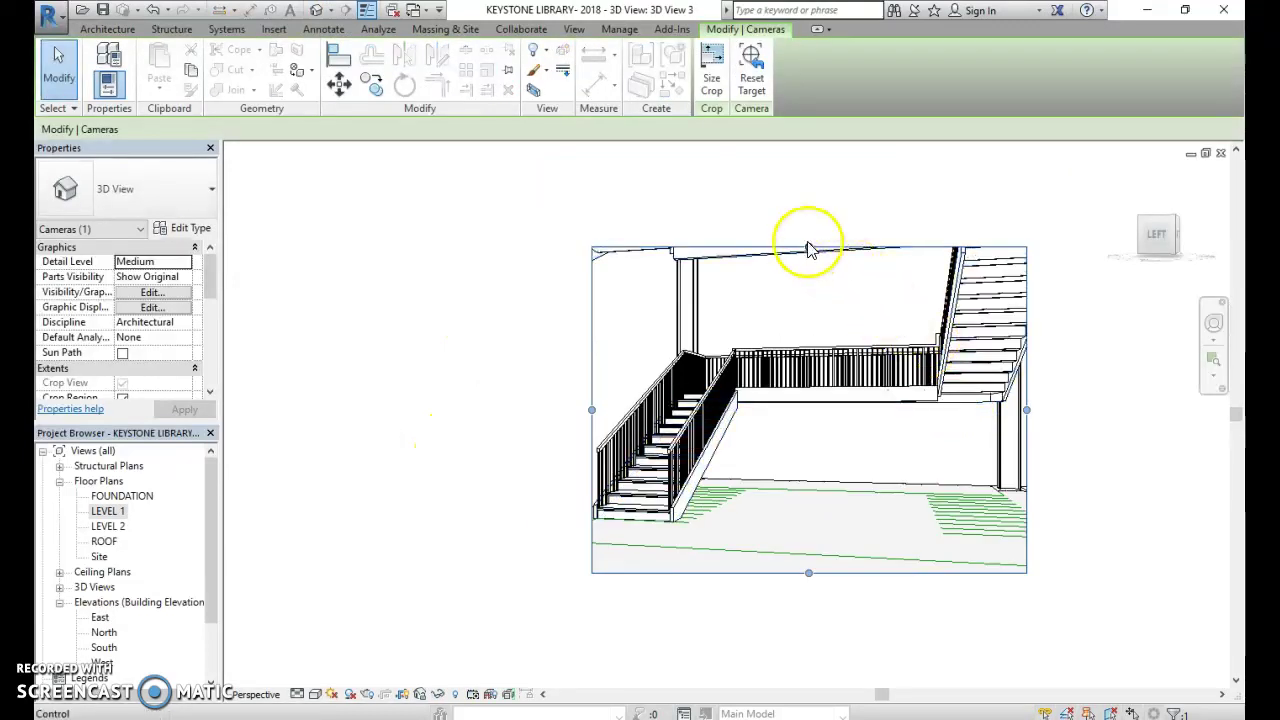
left_click_drag(789, 193, 789, 160)
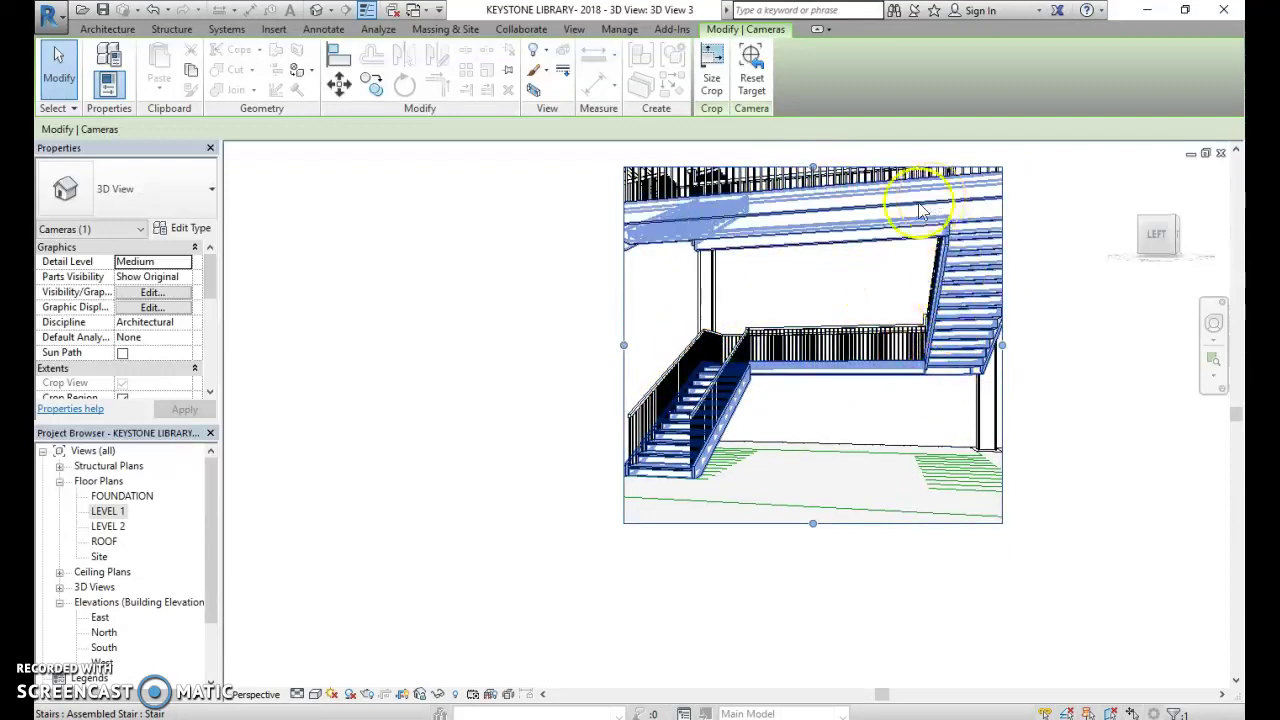
scroll(815, 224, "down", 2)
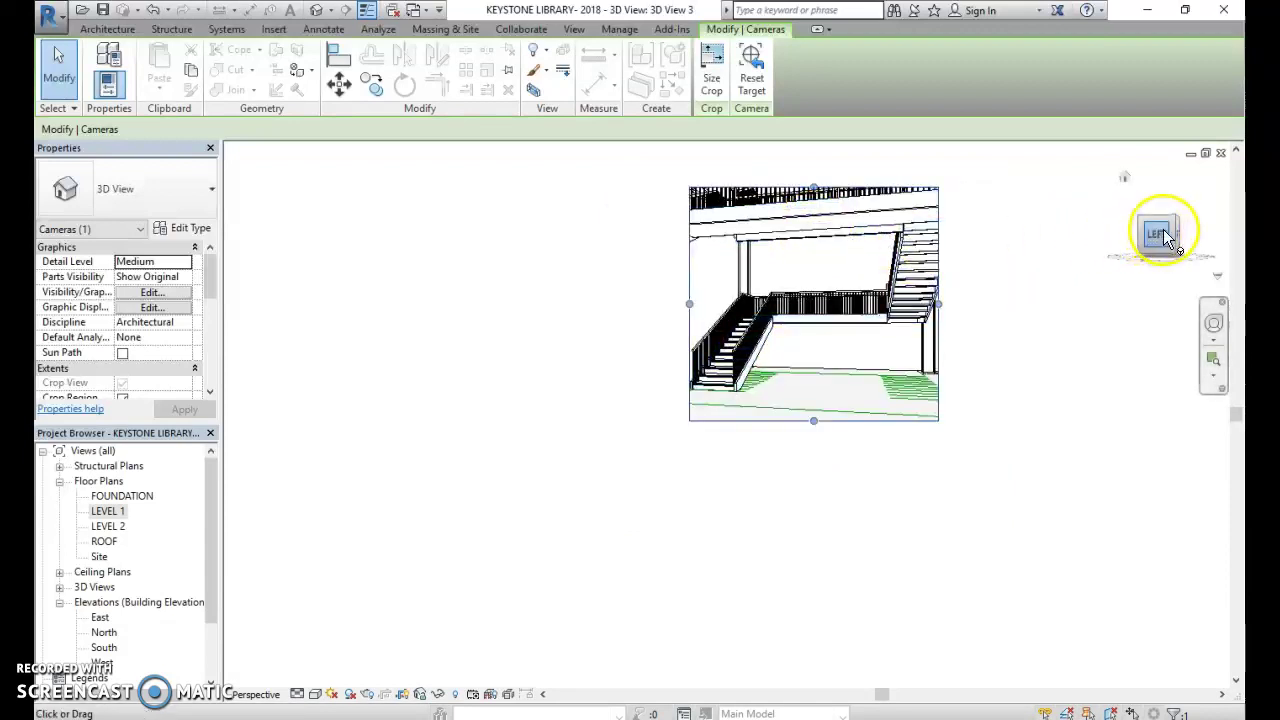
left_click_drag(1163, 233, 1122, 200)
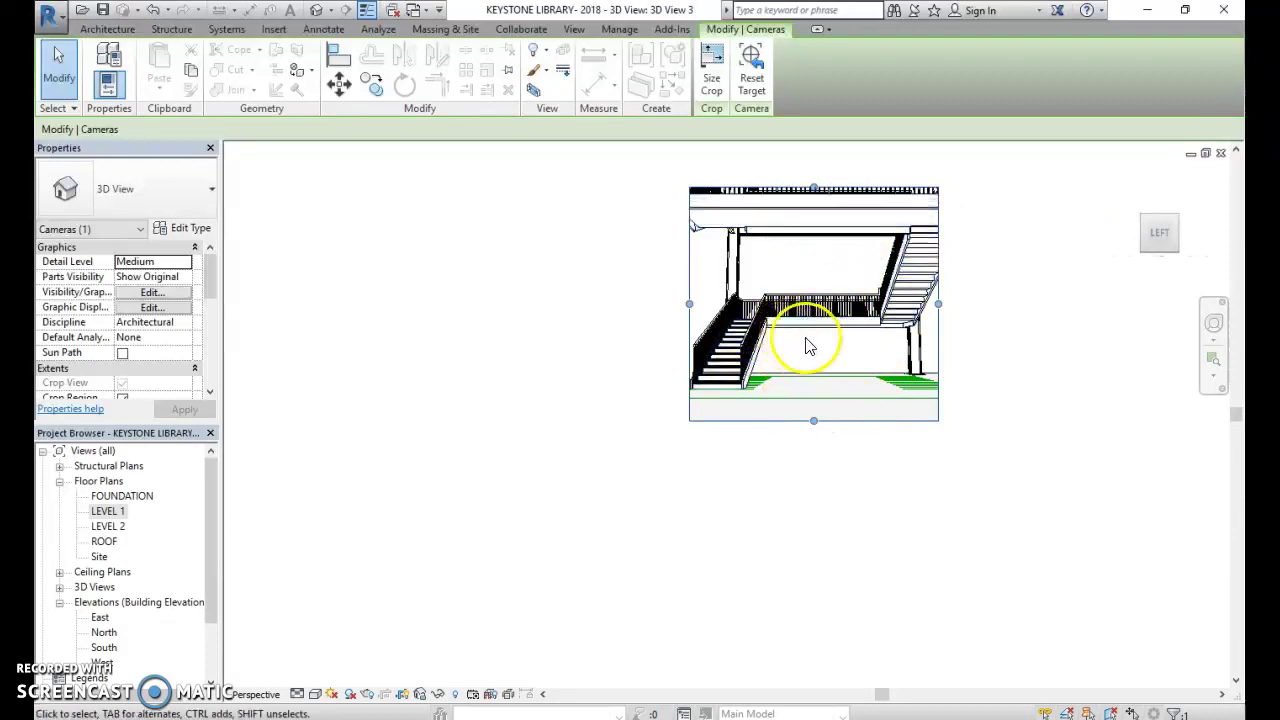
left_click(107, 511)
double_click(110, 511)
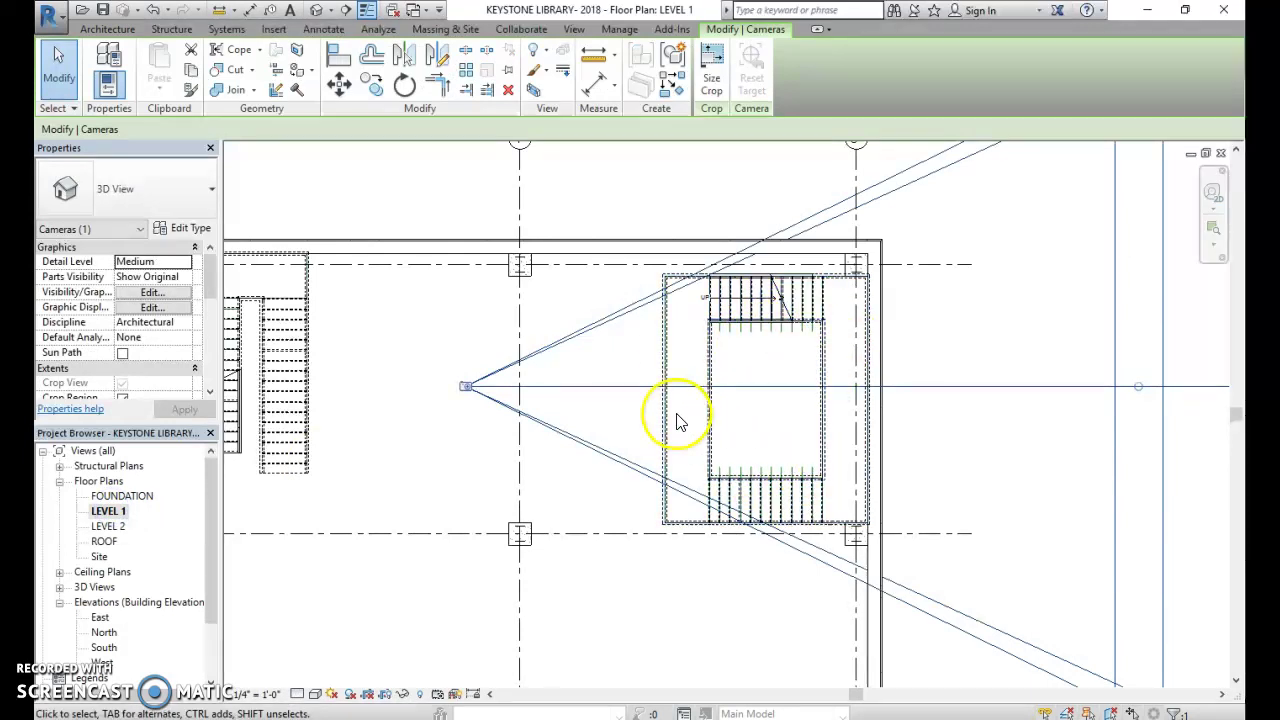
scroll(602, 387, "down", 1)
scroll(602, 387, "down", 1)
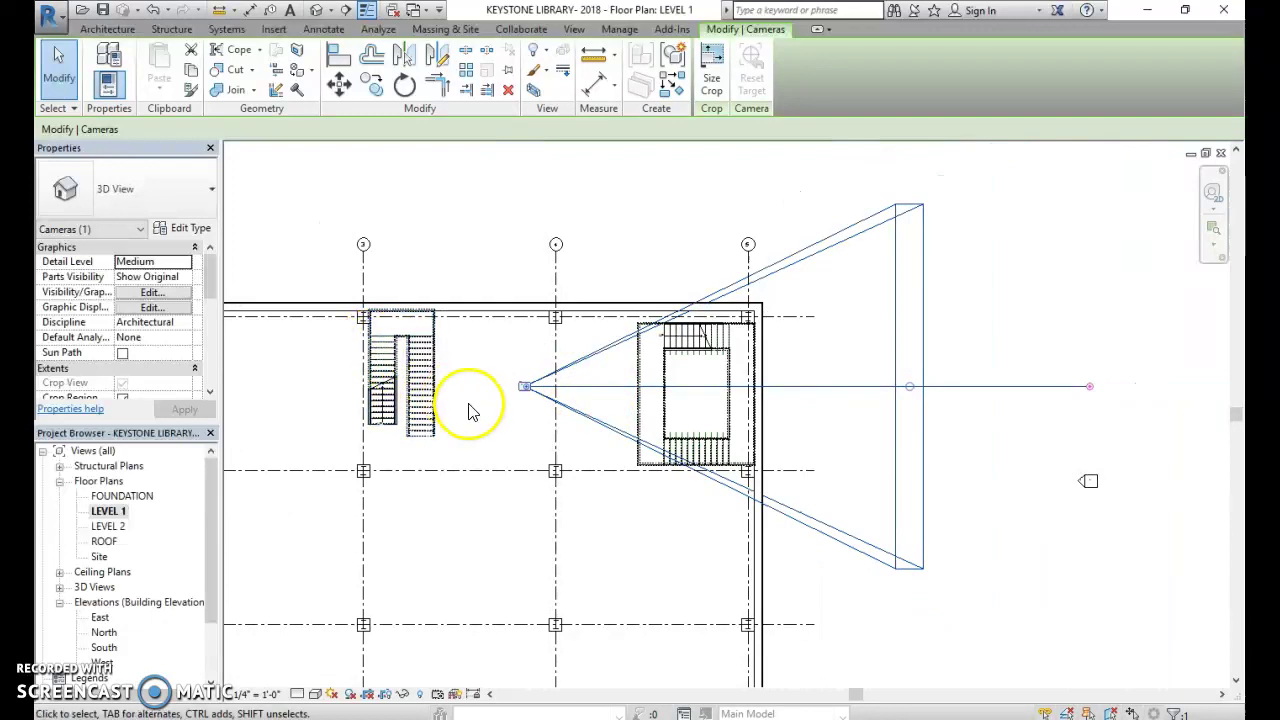
left_click(415, 385)
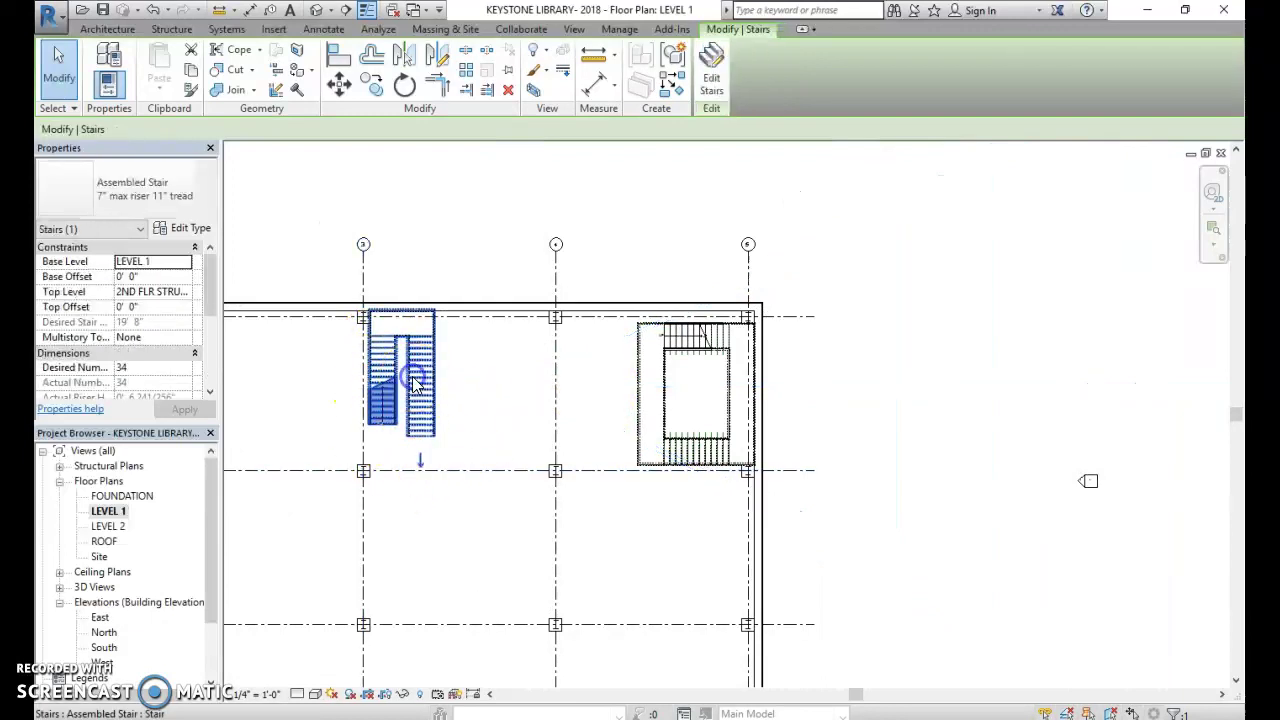
scroll(413, 380, "up", 4)
scroll(390, 317, "down", 2)
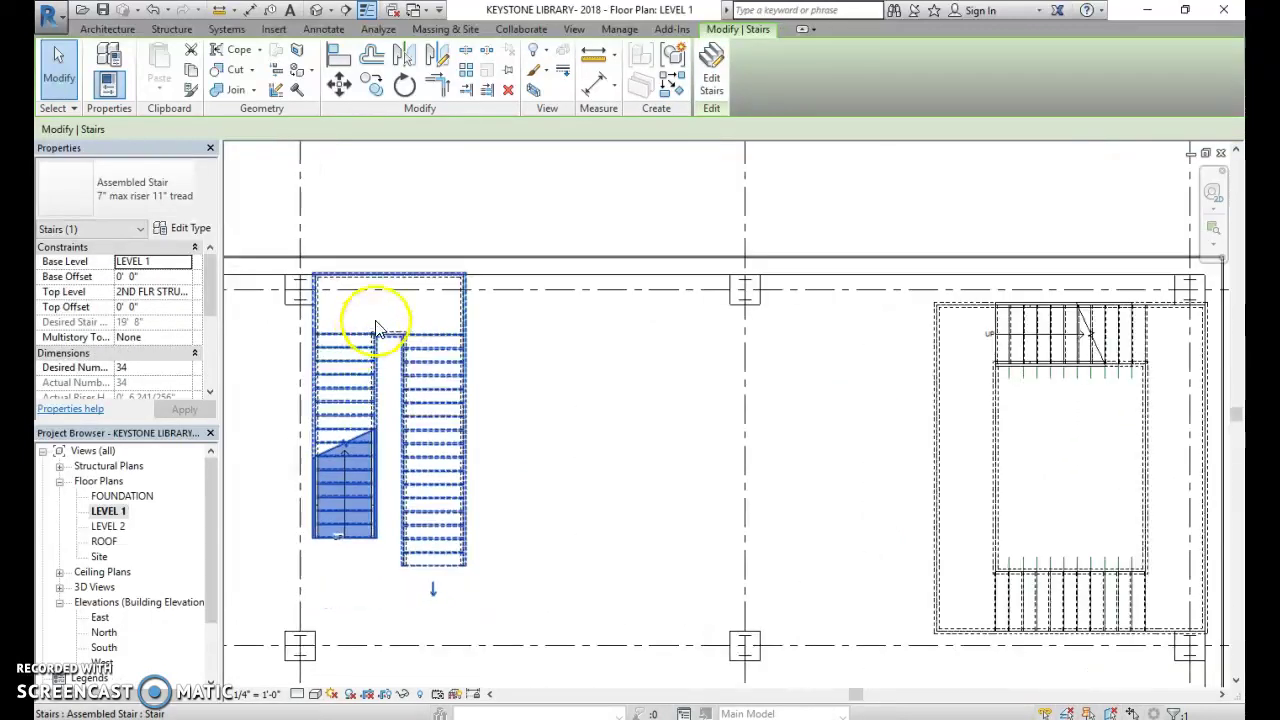
scroll(471, 243, "up", 1)
left_click(107, 29)
left_click(103, 88)
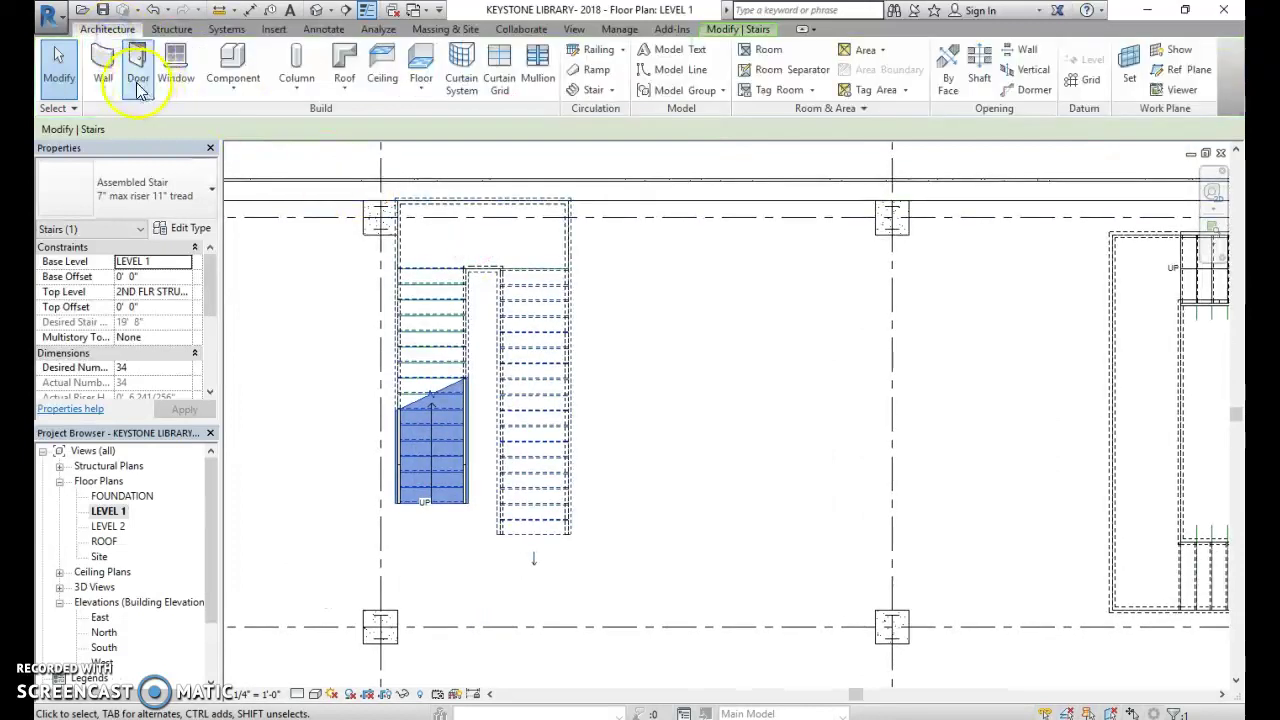
Start the Wall tool and select the Basic Wall Interior 4 7/8" Partition (1-hr) type.
left_click(209, 157)
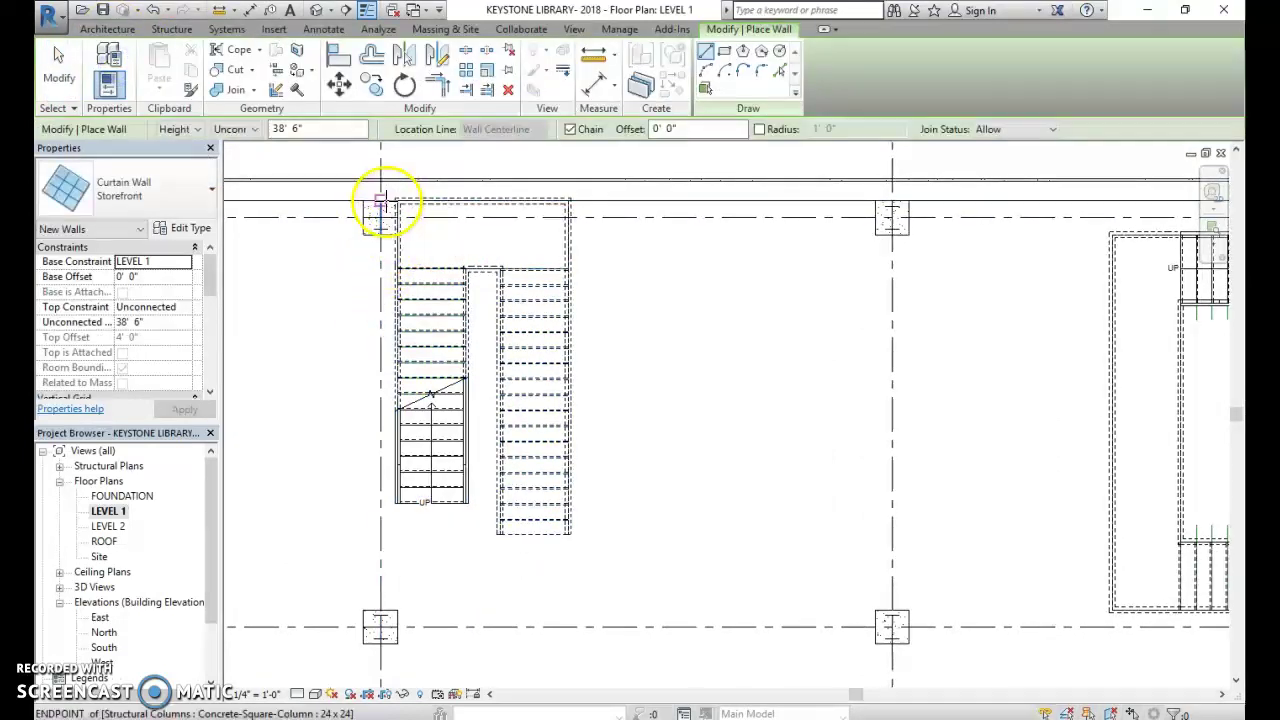
left_click(395, 205)
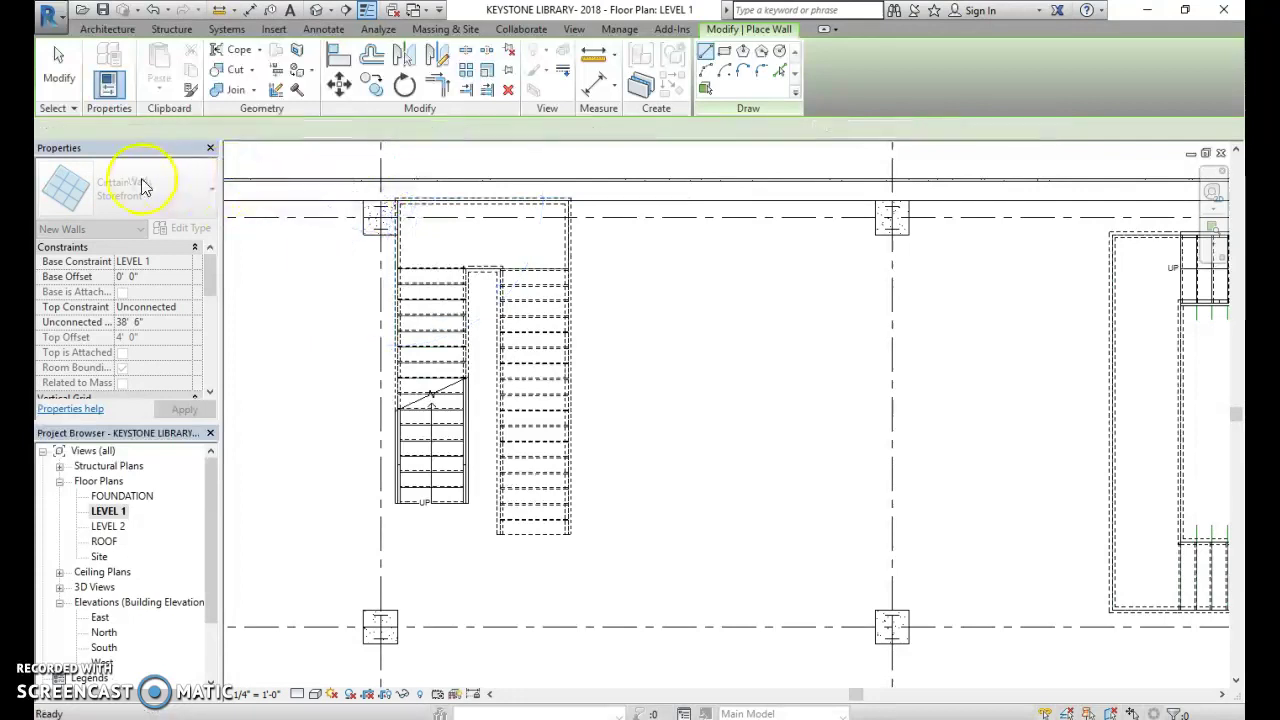
key("Escape")
key("Escape")
left_click(172, 190)
left_click(118, 70)
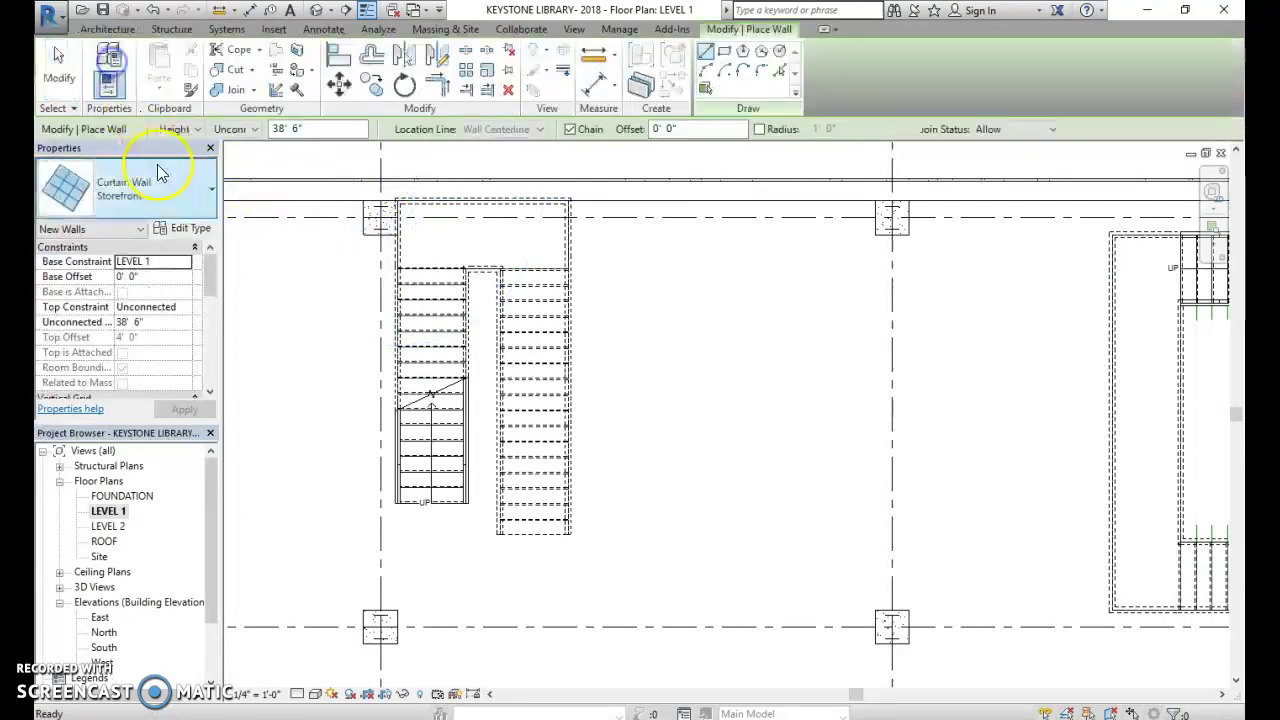
left_click(166, 188)
left_click(150, 256)
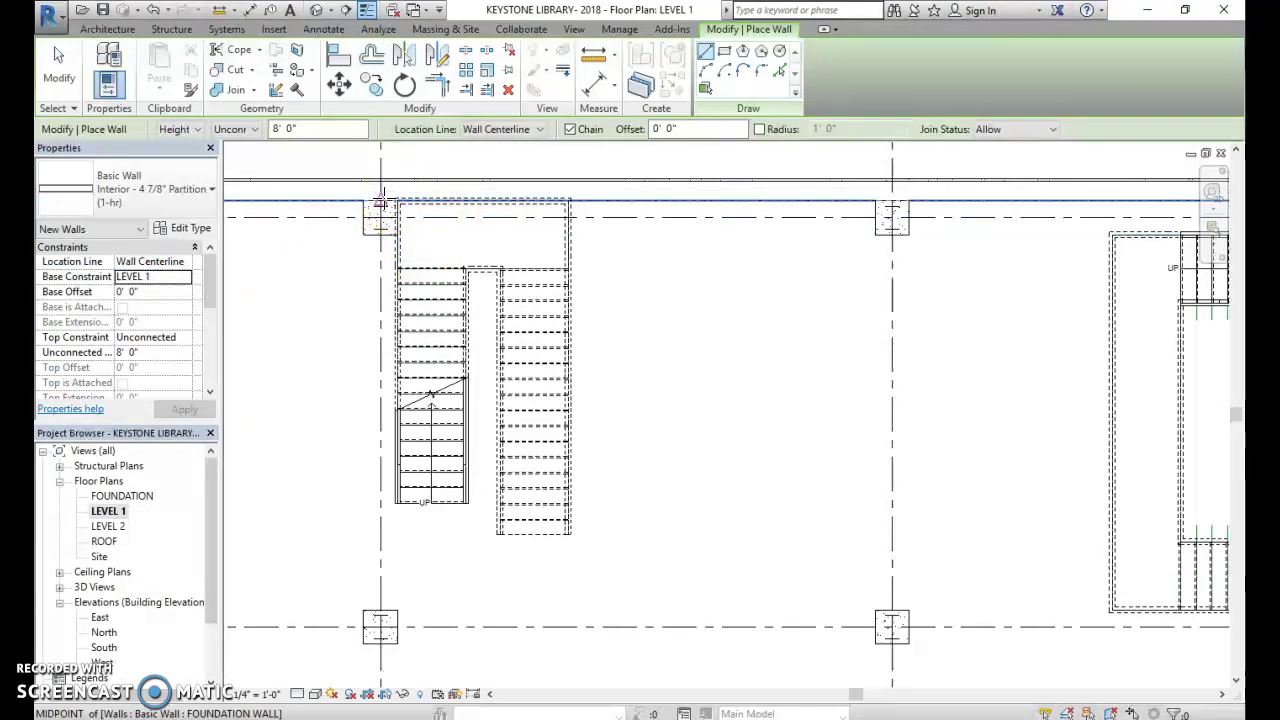
scroll(390, 200, "up", 2)
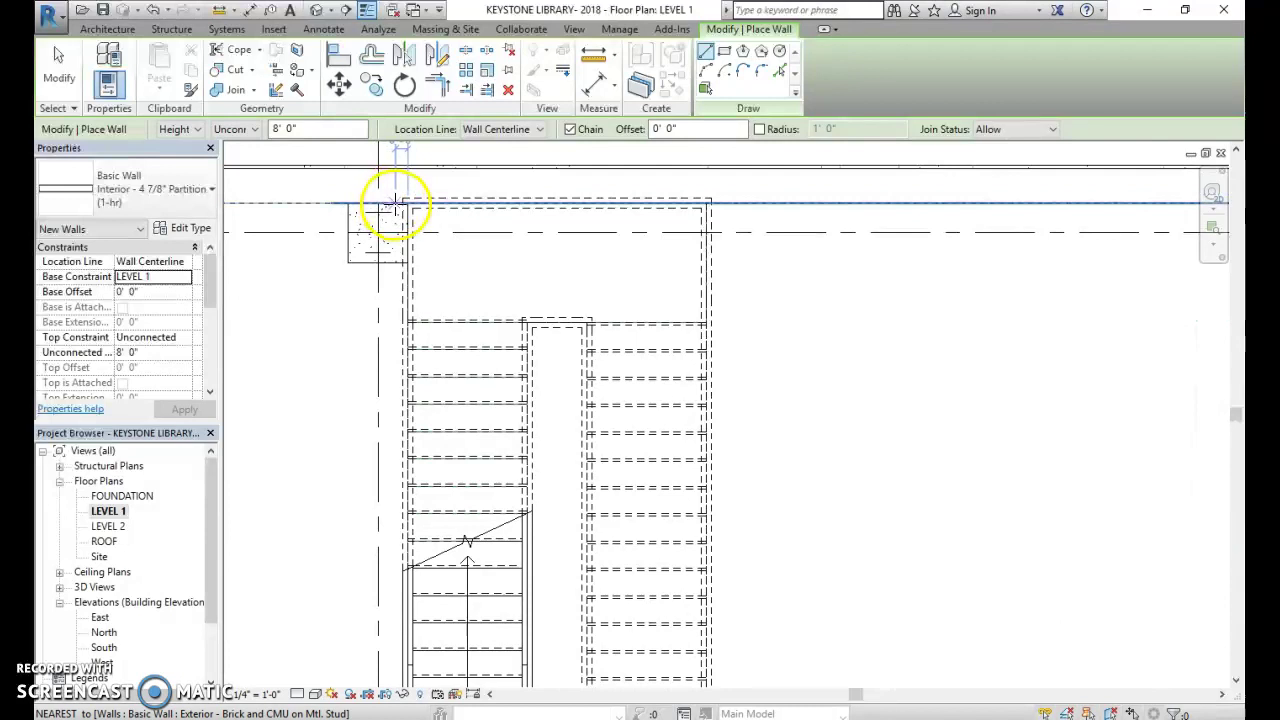
Chain-draw partition walls down the stair's left side, across the bottom, and up the right to the exterior wall.
left_click(394, 208)
scroll(414, 366, "down", 3)
scroll(420, 480, "up", 2)
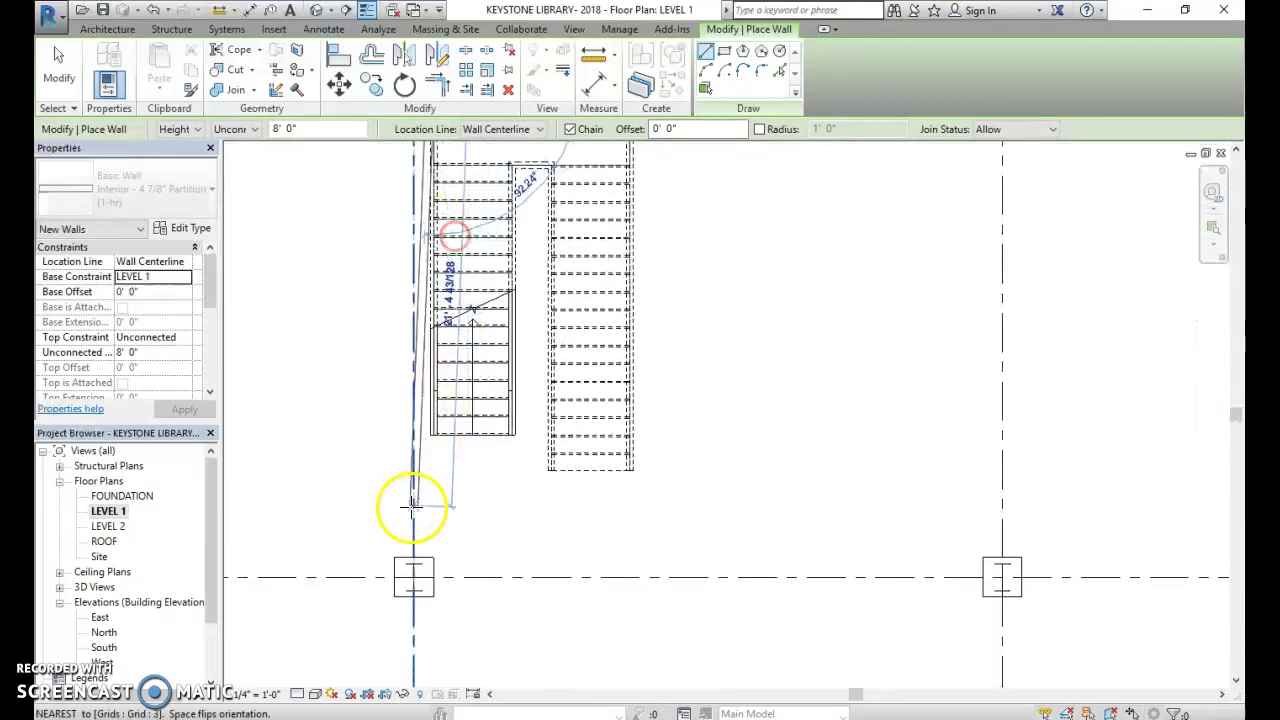
left_click(429, 557)
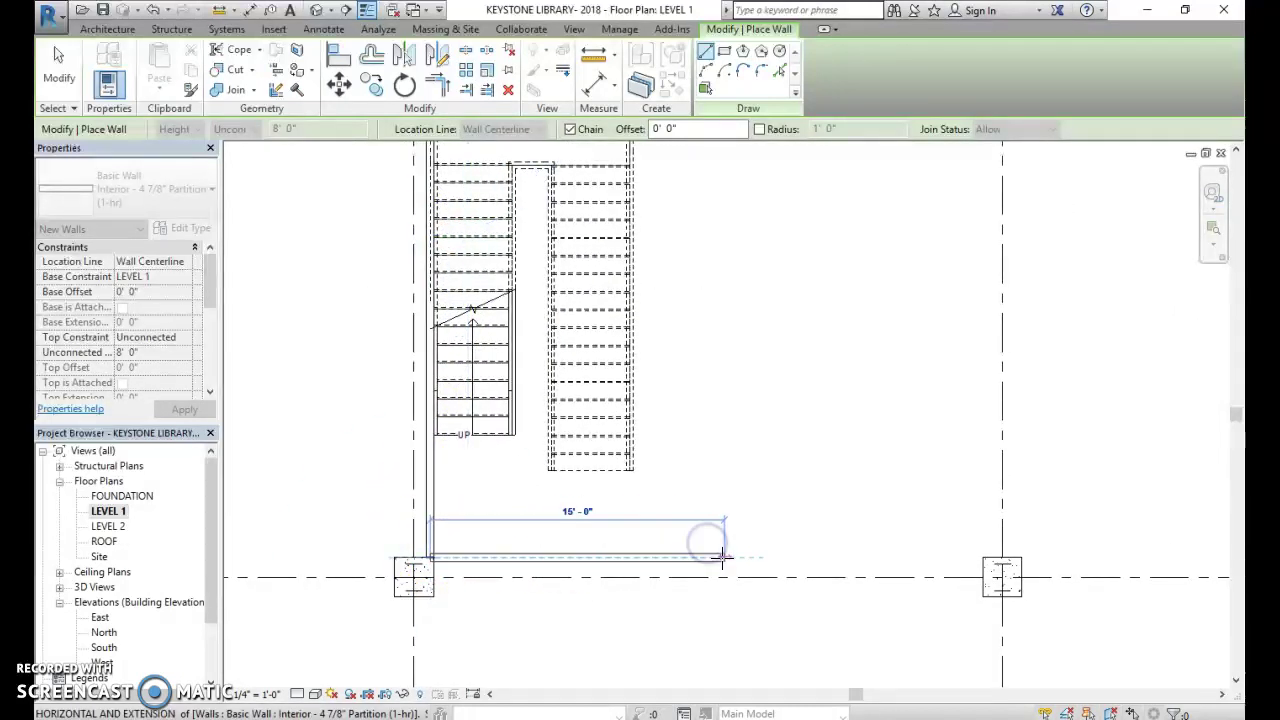
left_click(671, 557)
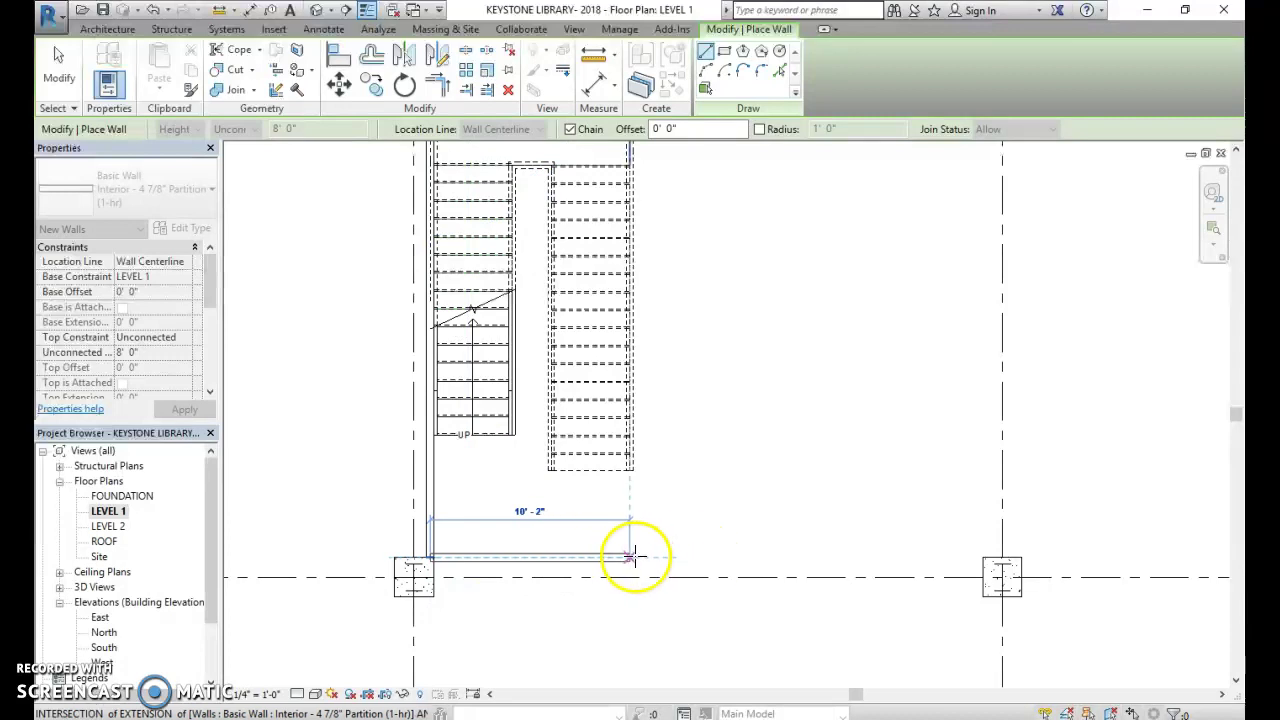
left_click(637, 558)
middle_click_drag(634, 300, 643, 343)
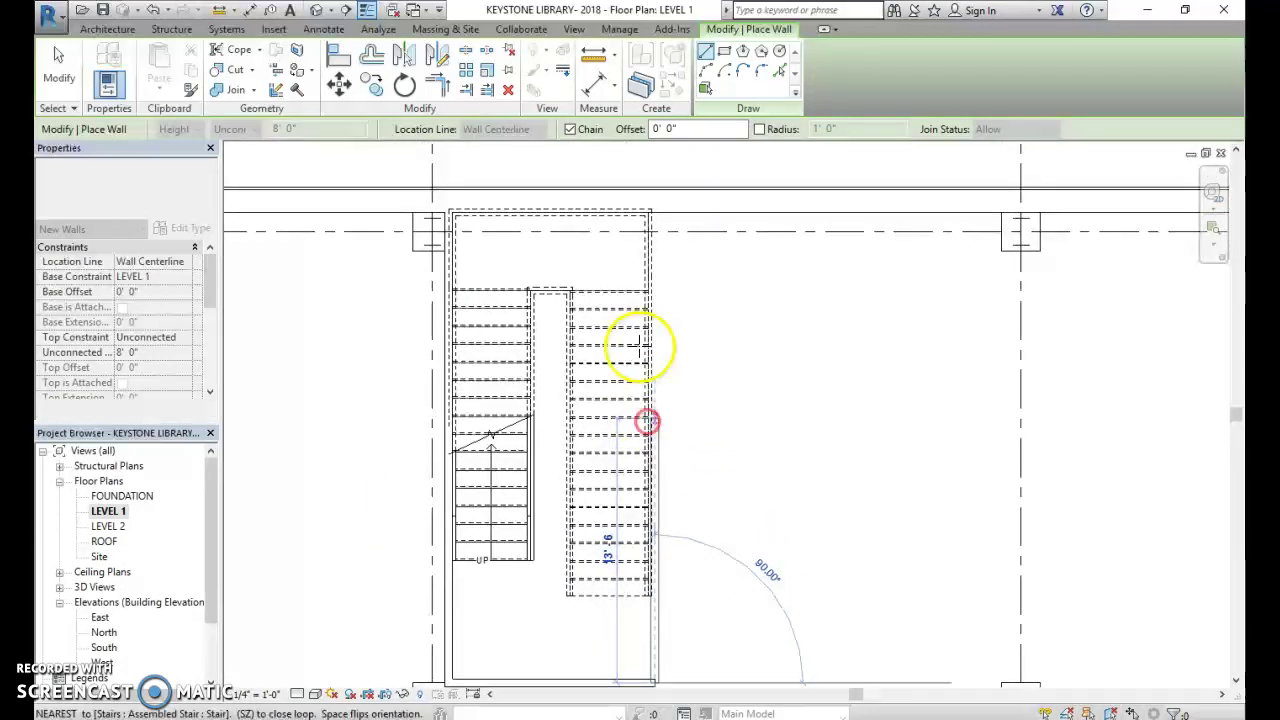
left_click(655, 212)
key("Escape")
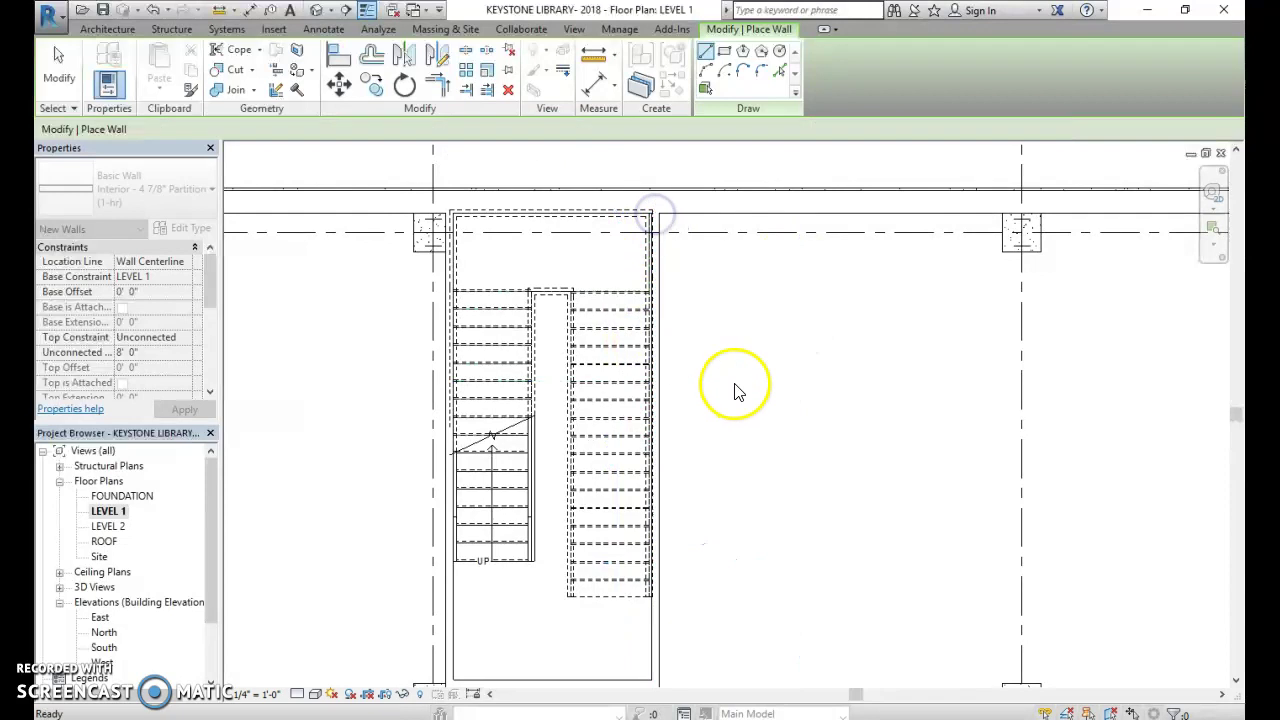
scroll(745, 380, "down", 1)
middle_click_drag(757, 371, 776, 300)
scroll(713, 543, "down", 2)
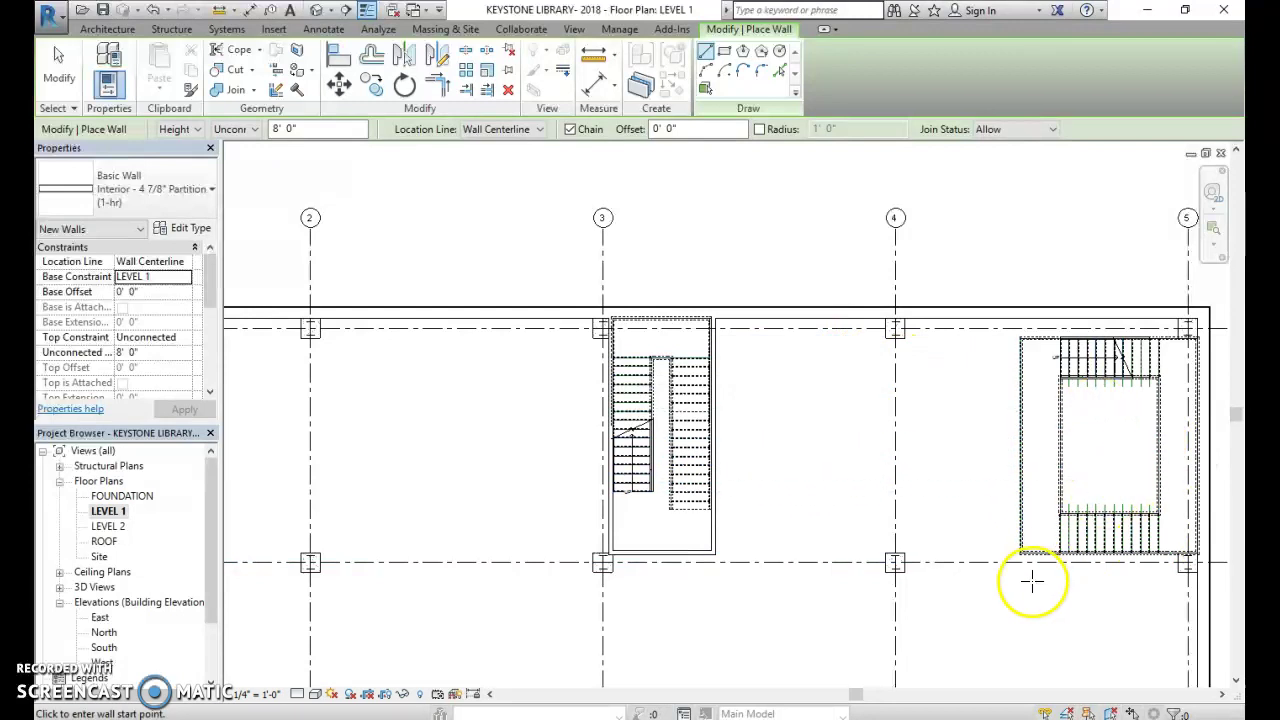
Move the view to the wraparound stair, cancel the started wall, and exit the Wall tool without adding partitions.
scroll(1135, 528, "down", 3)
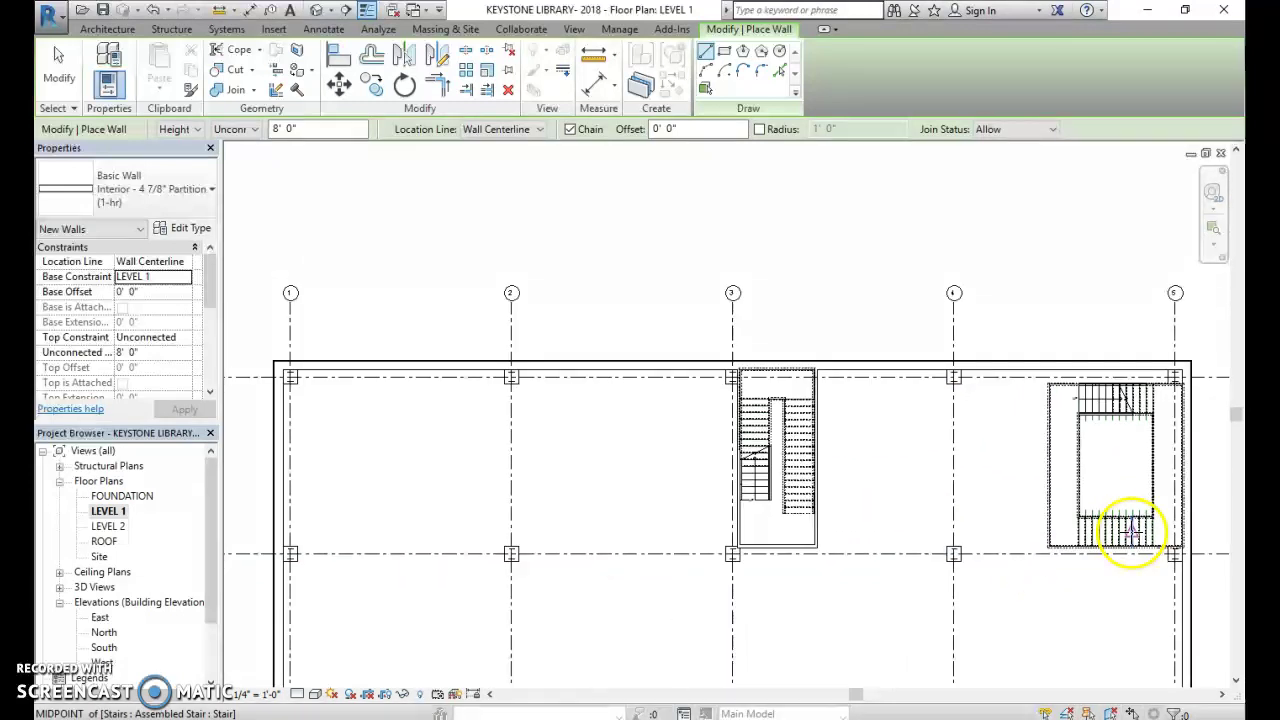
scroll(868, 498, "down", 1)
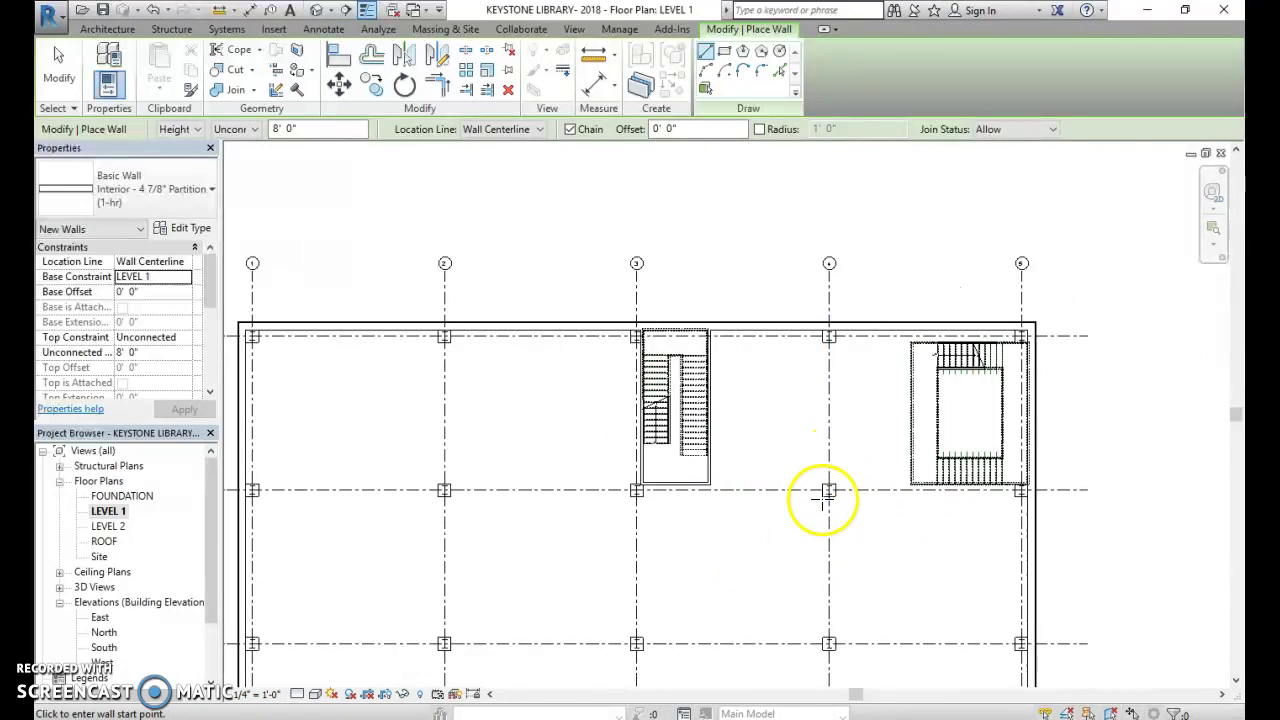
middle_click_drag(1037, 486, 1037, 437)
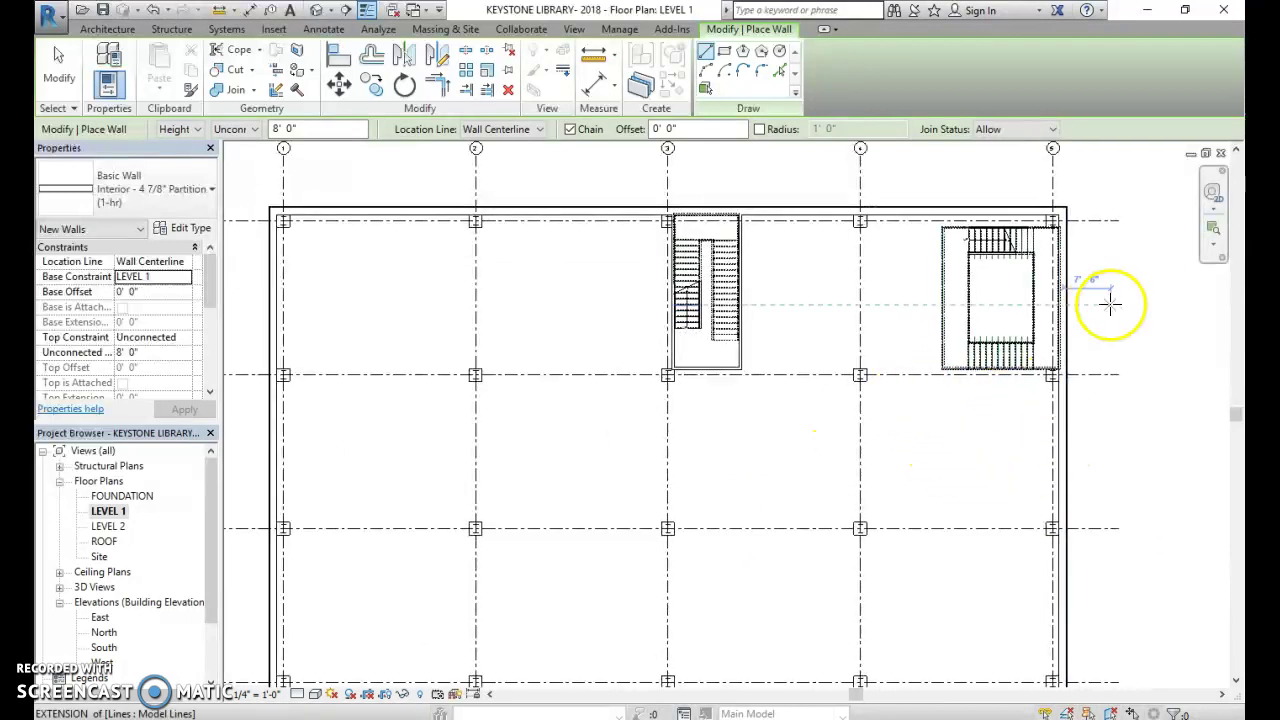
scroll(1110, 303, "up", 3)
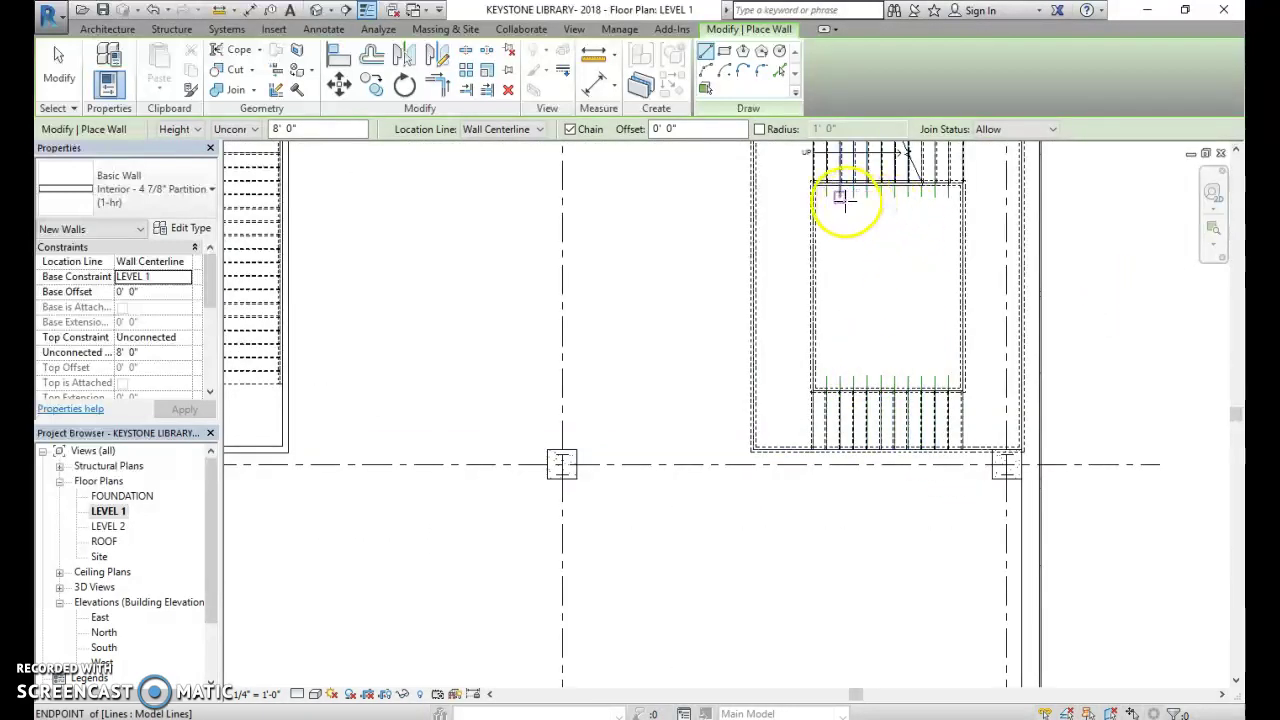
left_click(960, 186)
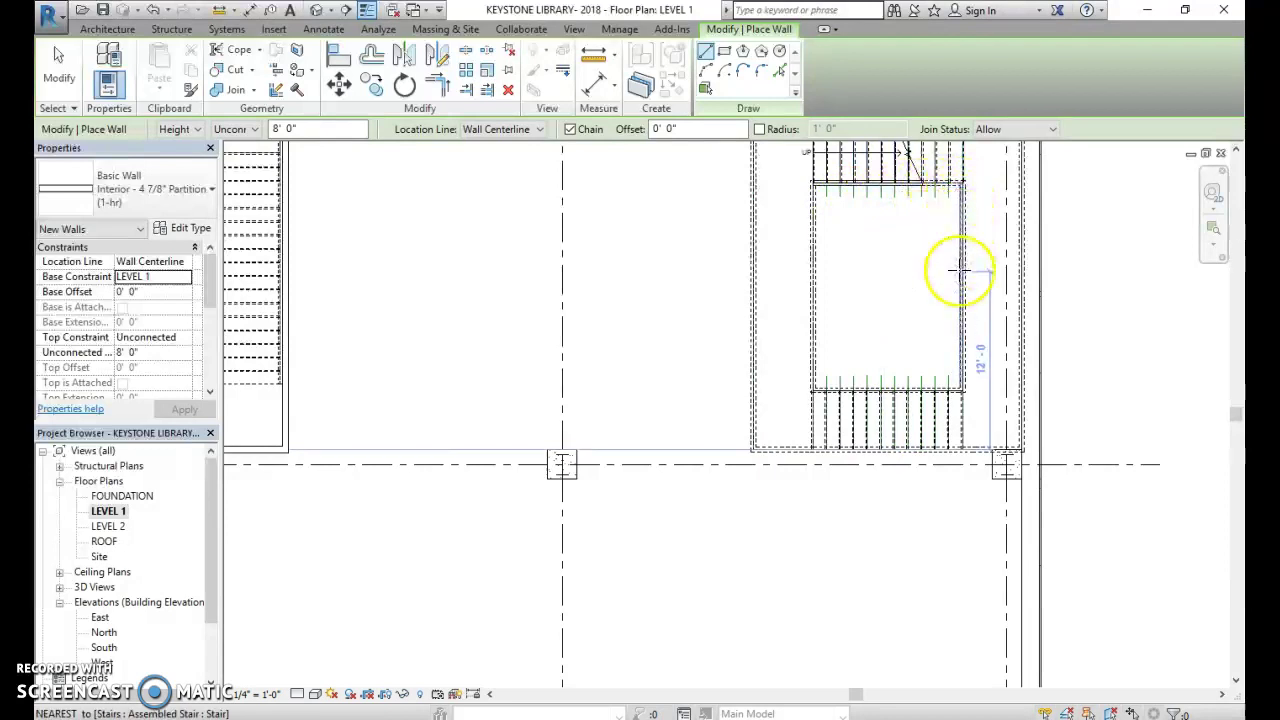
key("Escape")
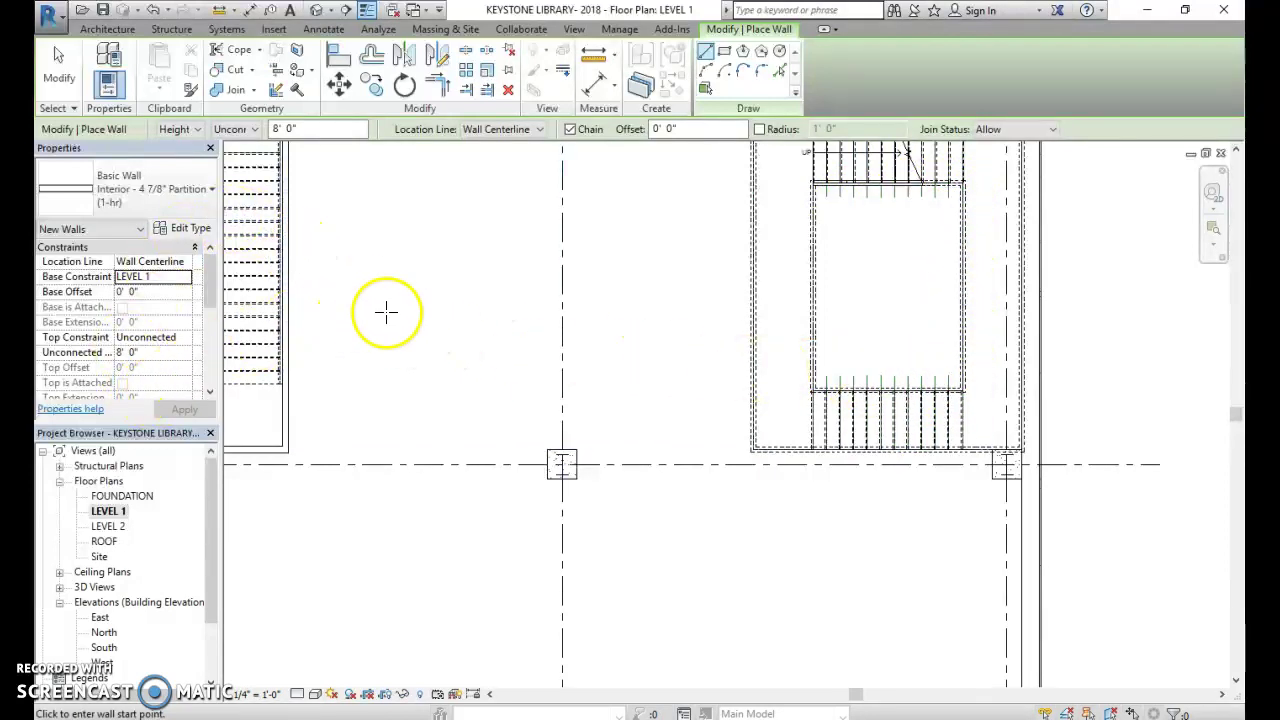
middle_click_drag(914, 345, 887, 395)
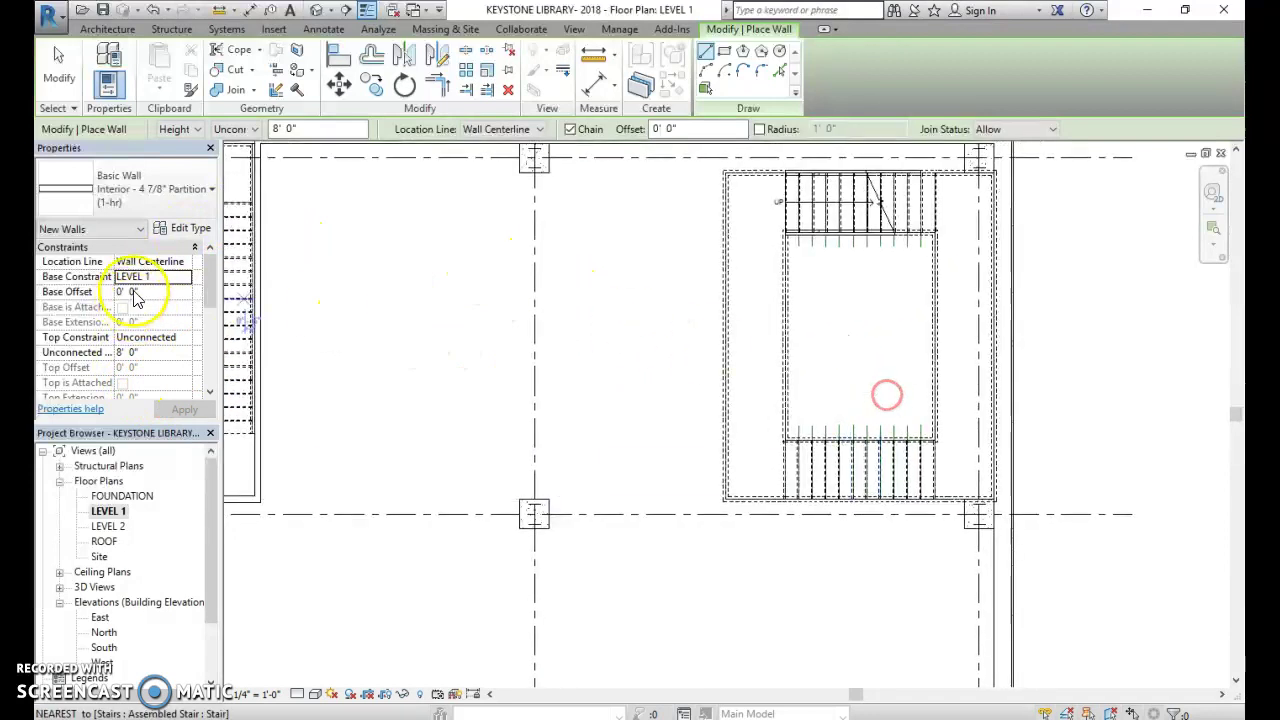
key("Escape")
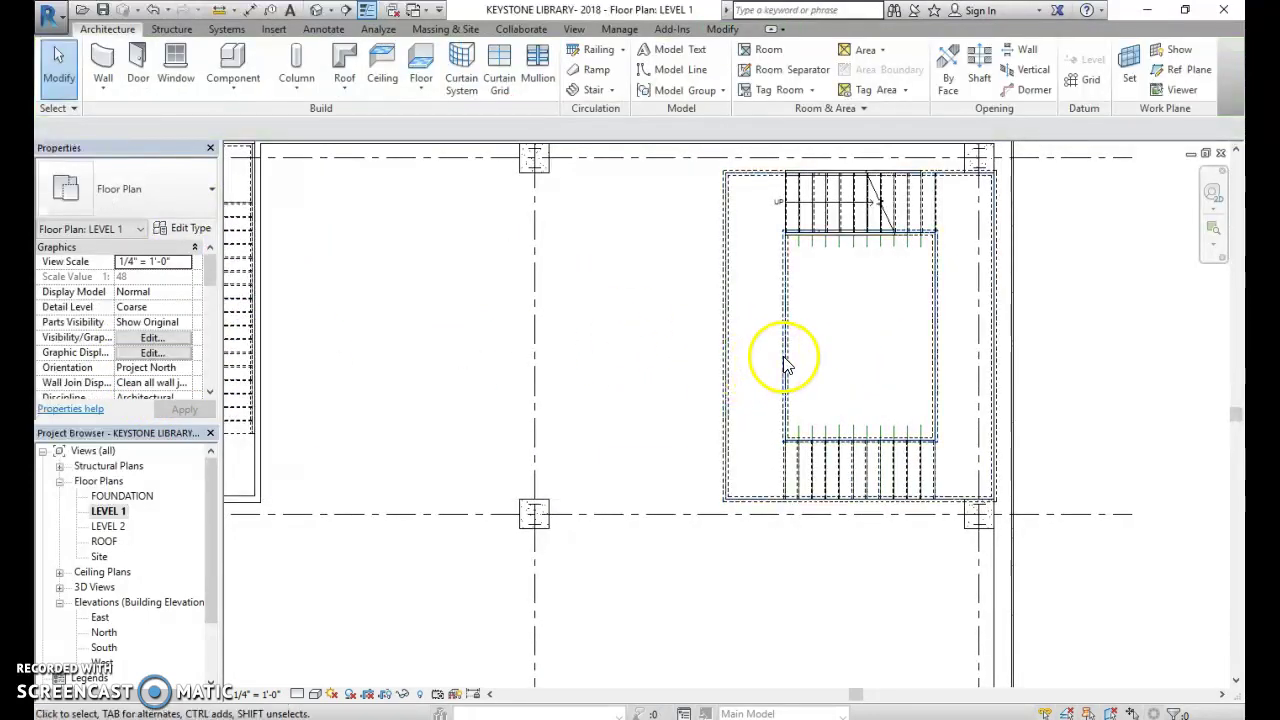